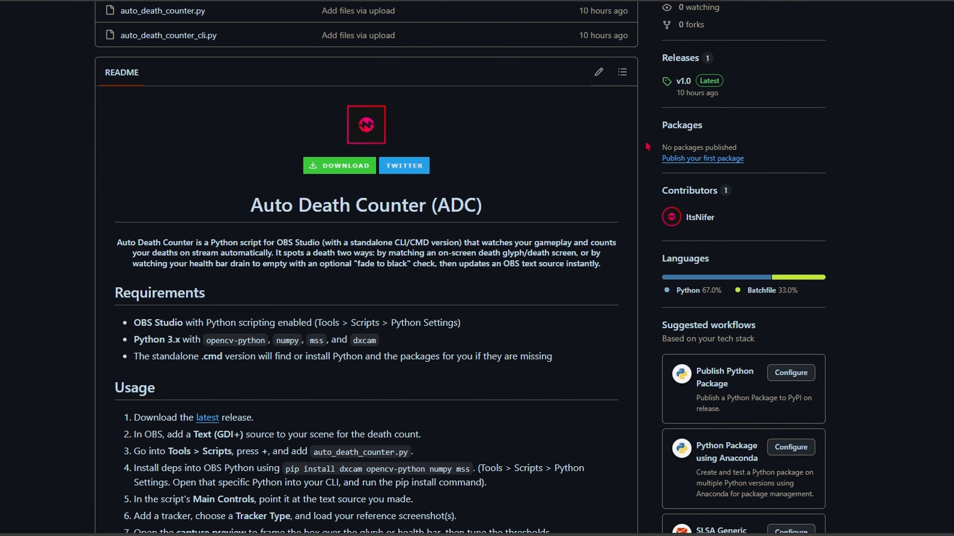
- Open the v1.0 release of the Auto Death Counter repository and download auto-death-capture-v1.0.rar
scroll(626, 129, "down", 15)
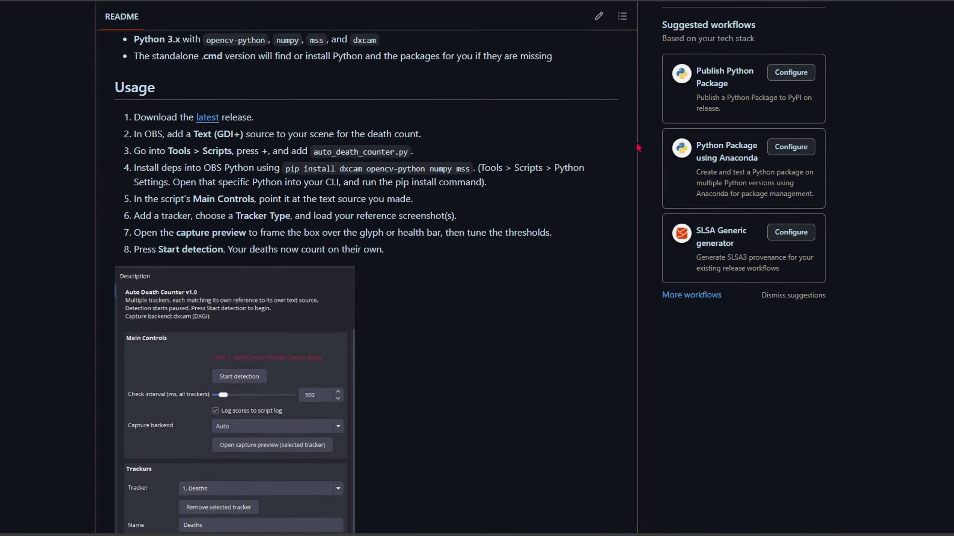
scroll(435, 219, "down", 10)
scroll(472, 290, "up", 15)
scroll(537, 344, "up", 20)
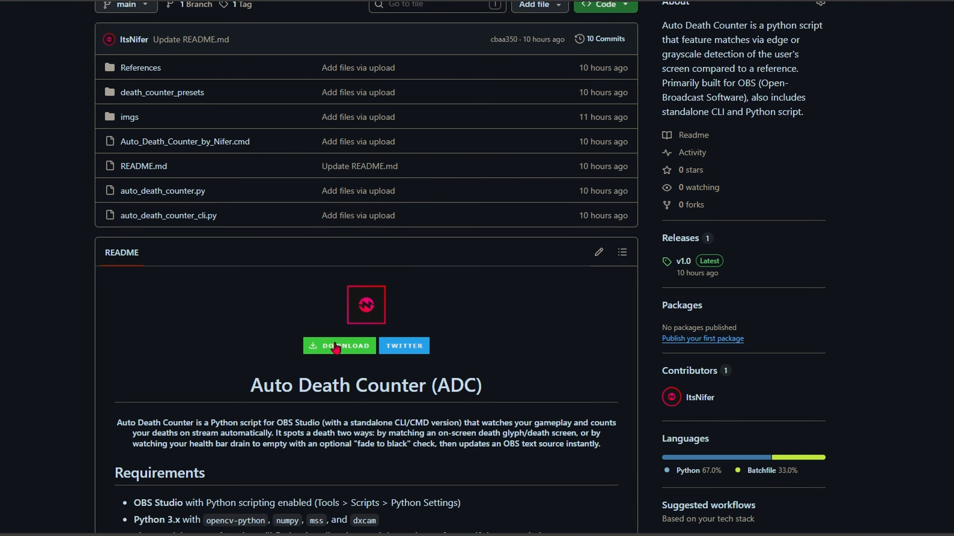
left_click(689, 267)
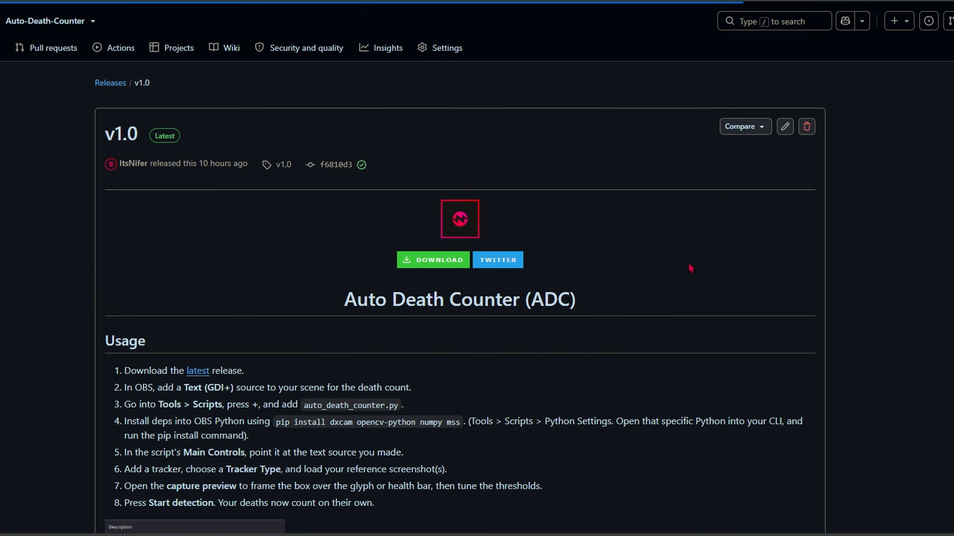
scroll(394, 211, "down", 20)
scroll(368, 273, "down", 1)
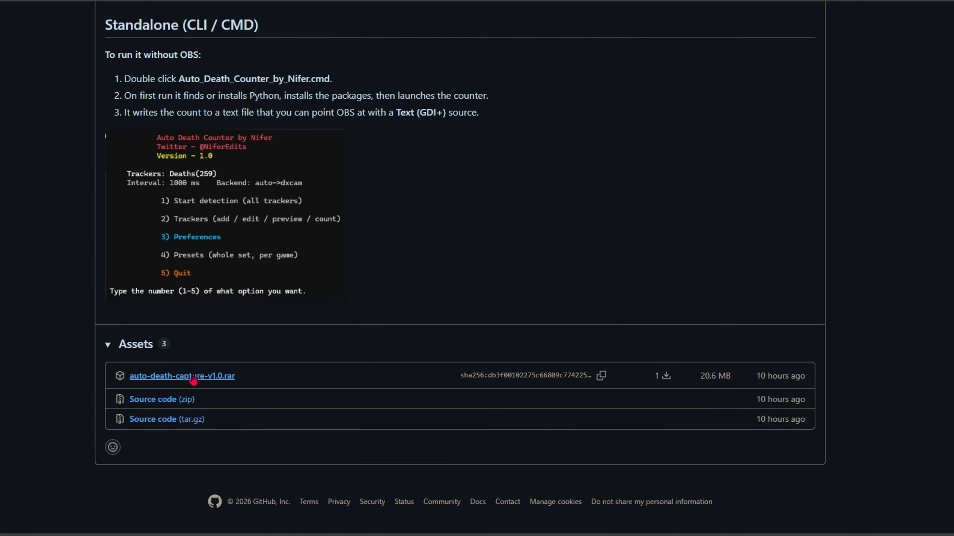
left_click(192, 376)
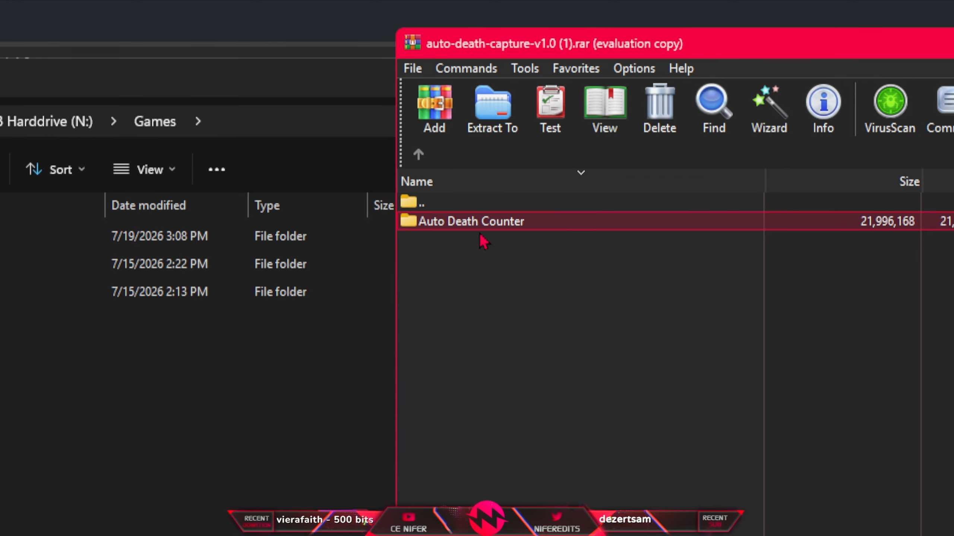
- Extract the Auto Death Counter folder from the archive into the Games folder on drive N: and open it
left_click_drag(487, 220, 169, 356)
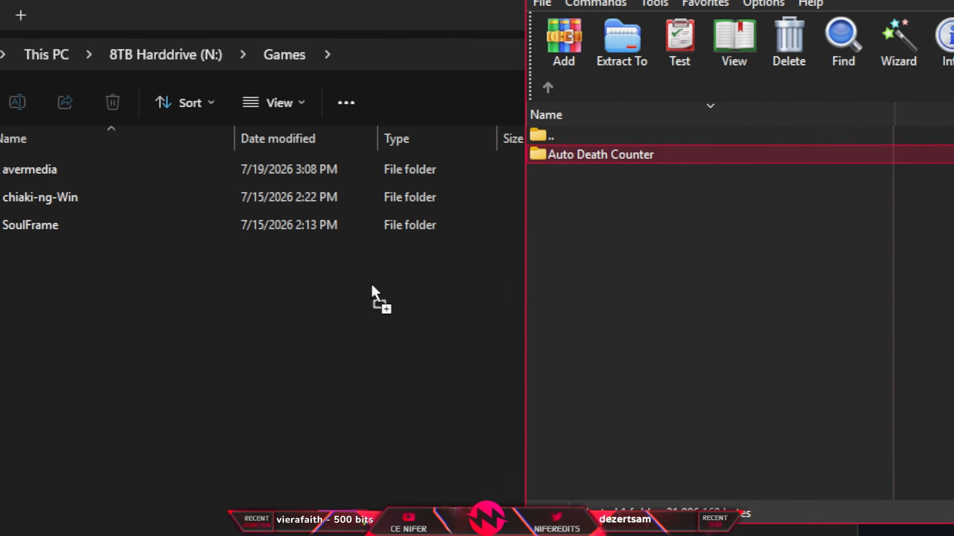
left_click_drag(467, 267, 500, 289)
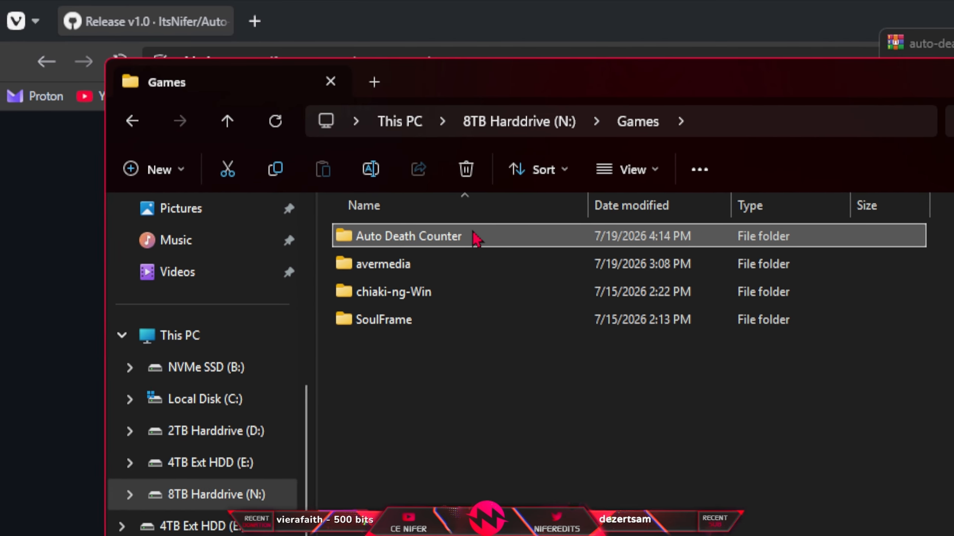
double_click(208, 147)
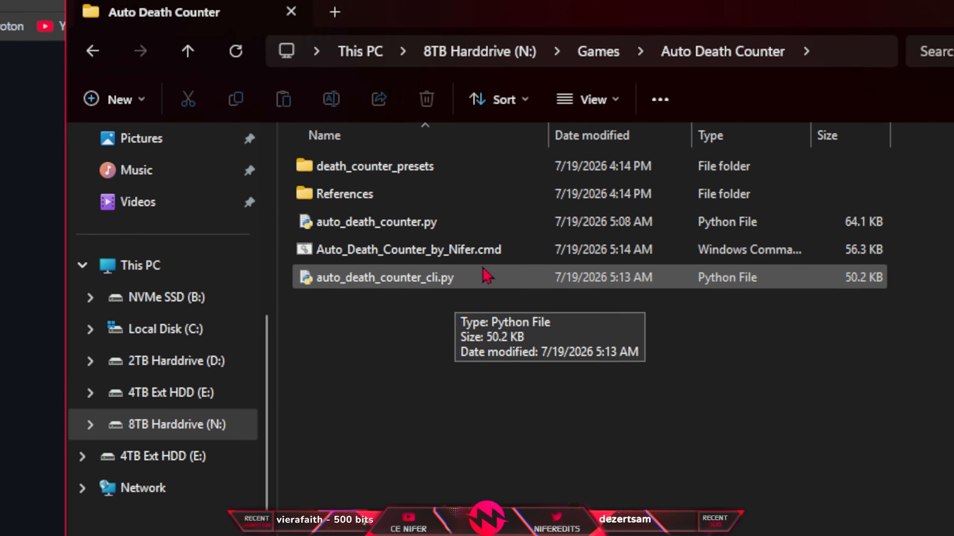
- Look over the OBS script, the .cmd file, the CLI script and the JSON files in the death_counter_presets folder
left_click(529, 241)
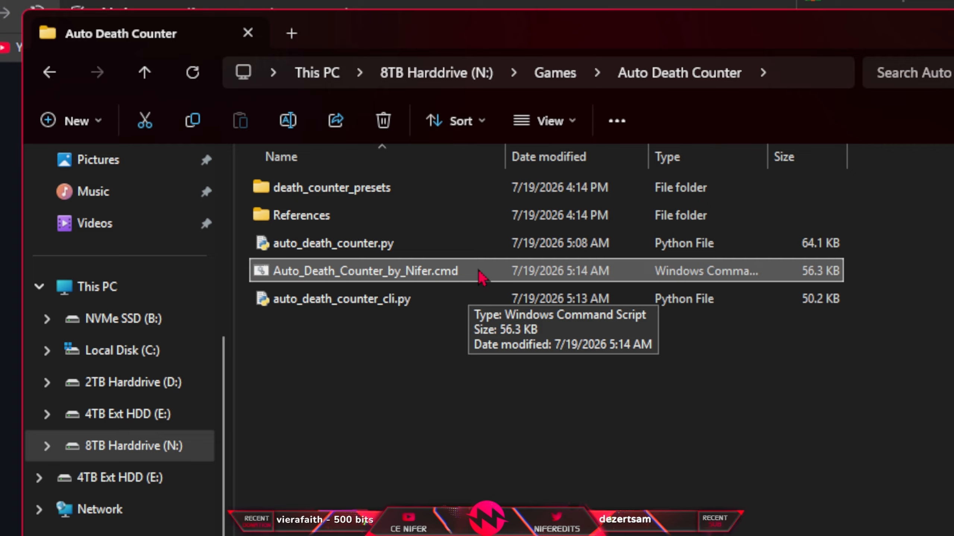
left_click(338, 250)
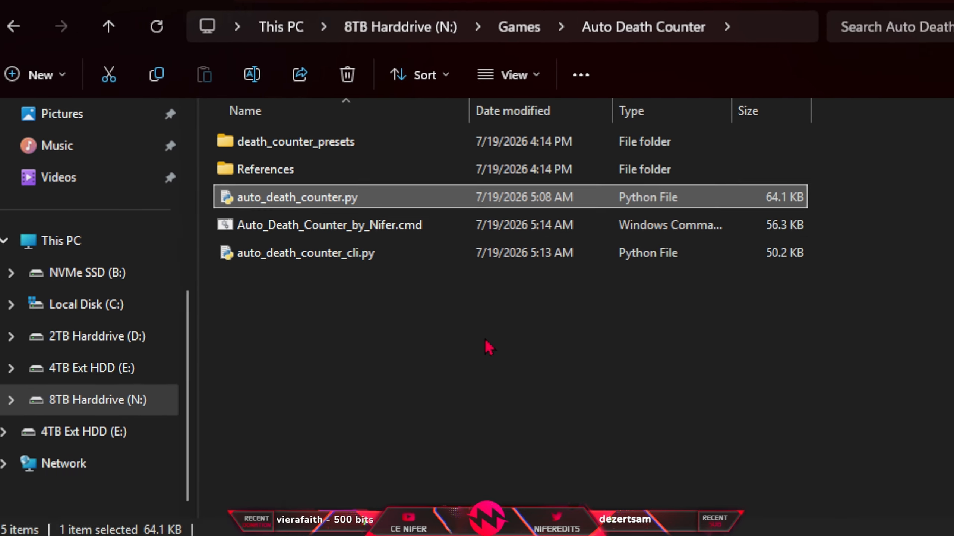
left_click_drag(462, 372, 331, 285)
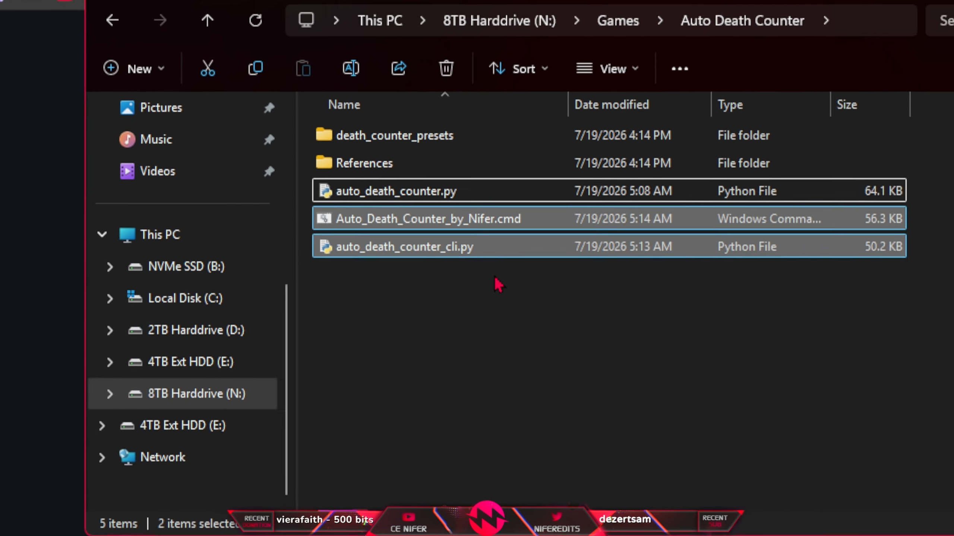
left_click(529, 225)
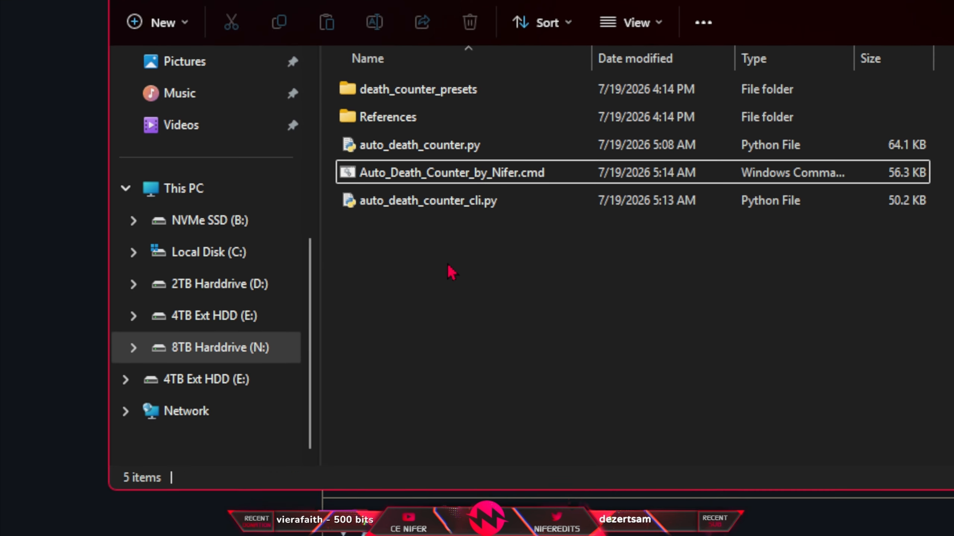
left_click(433, 299)
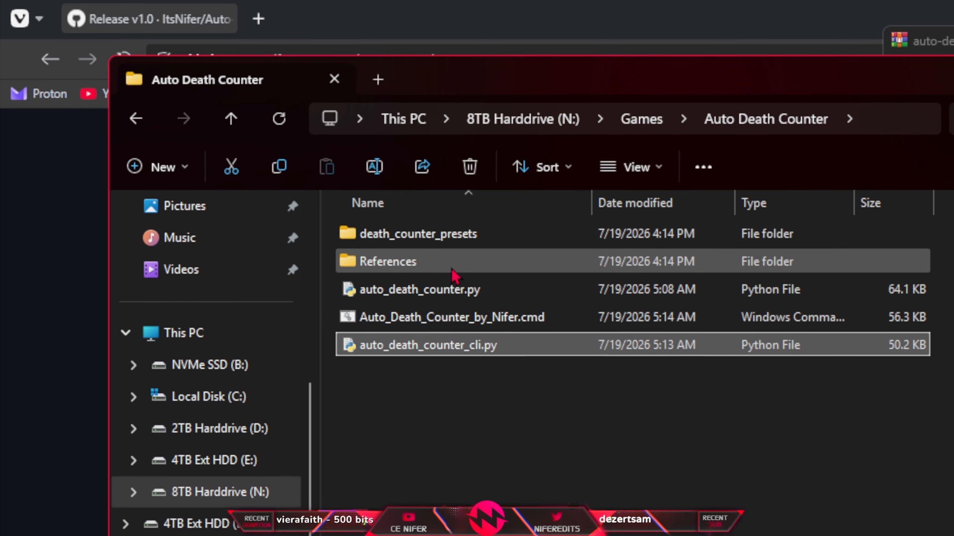
double_click(475, 237)
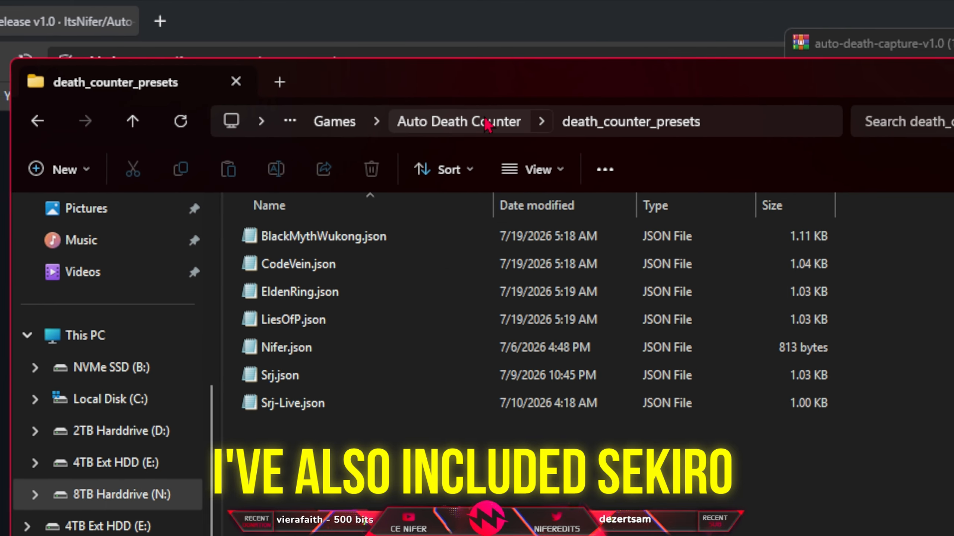
left_click(557, 72)
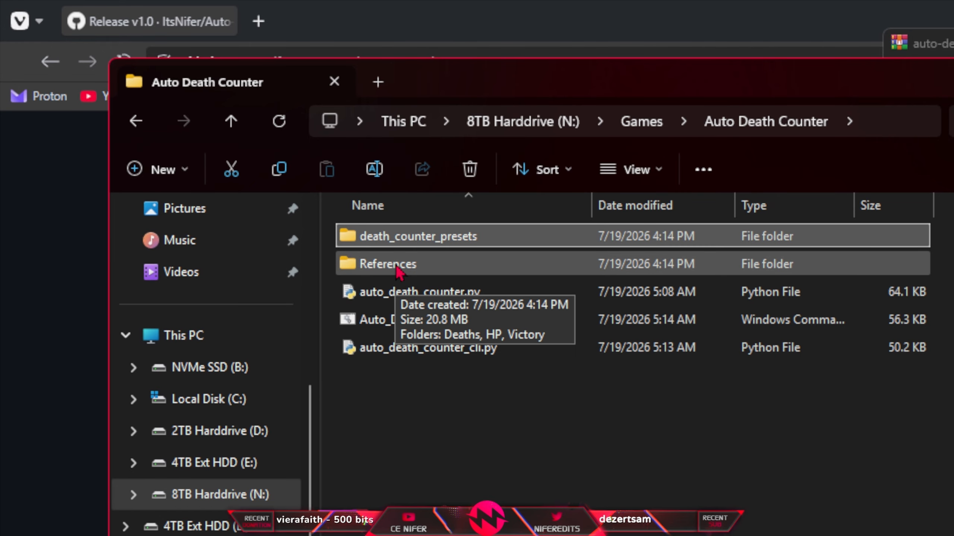
- View Reference-Sheet.jpg from the Victory folder inside References, examining its boss victory banners up close
double_click(395, 266)
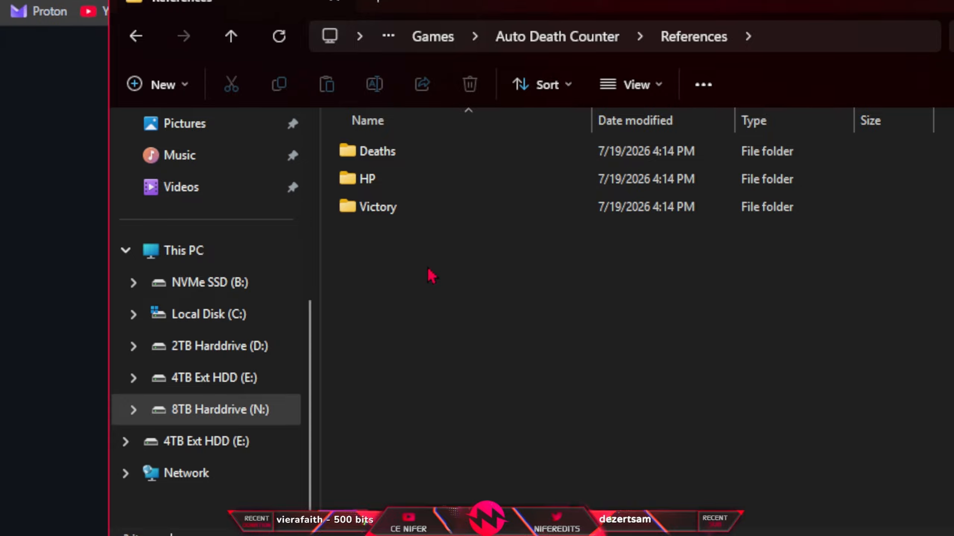
double_click(383, 212)
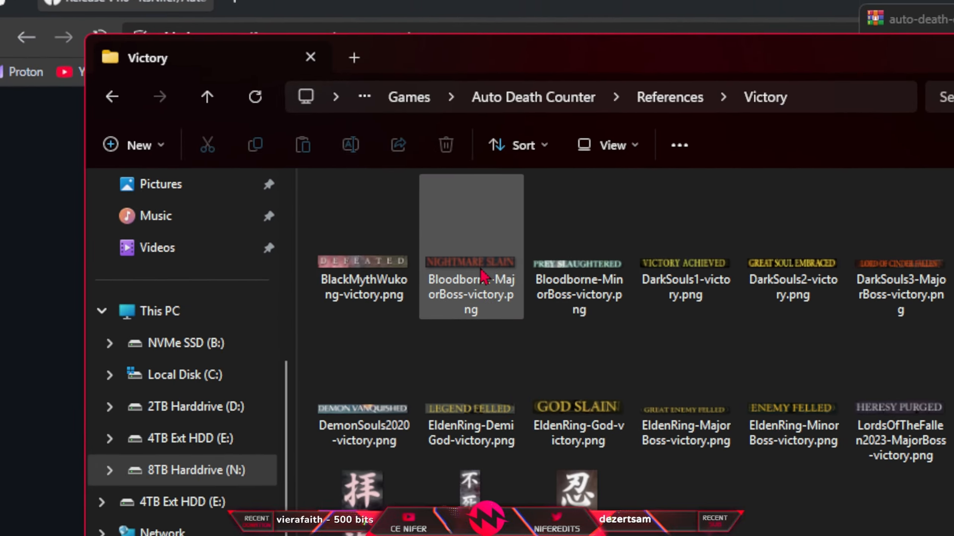
scroll(507, 235, "up", 1)
scroll(479, 269, "up", 2)
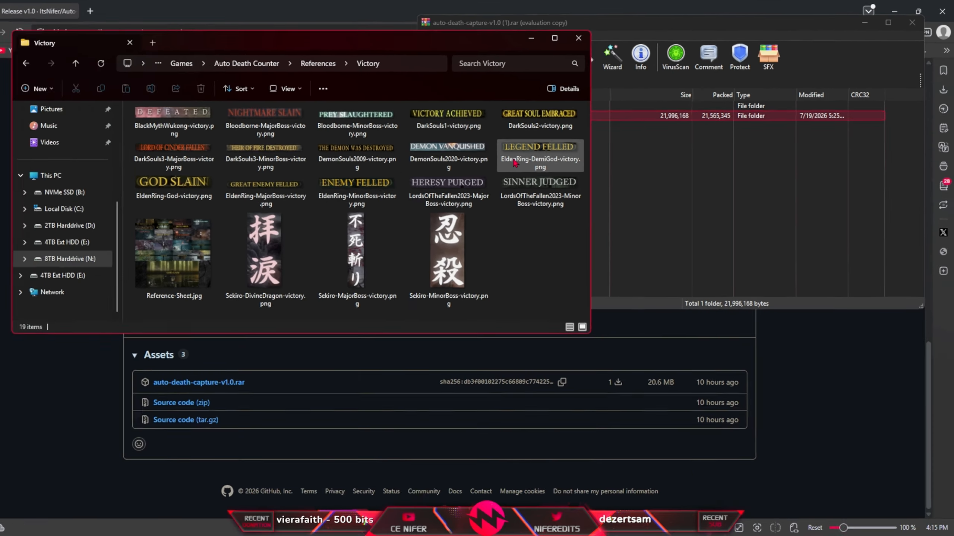
double_click(196, 237)
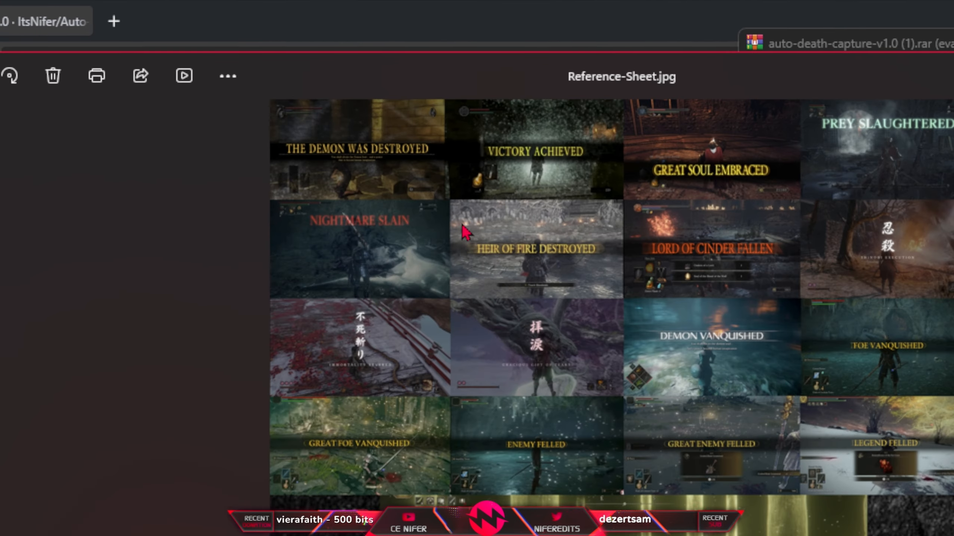
scroll(305, 117, "up", 4)
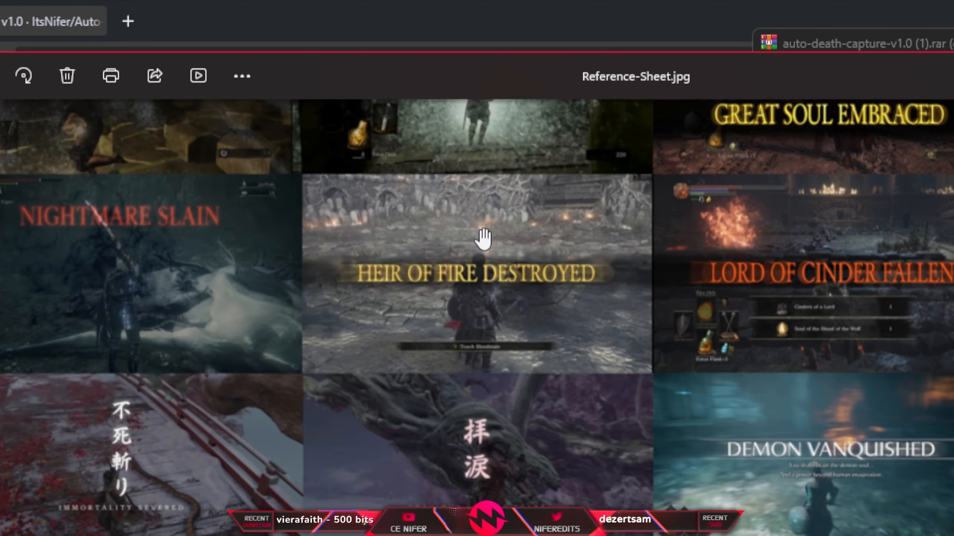
scroll(483, 239, "up", 2)
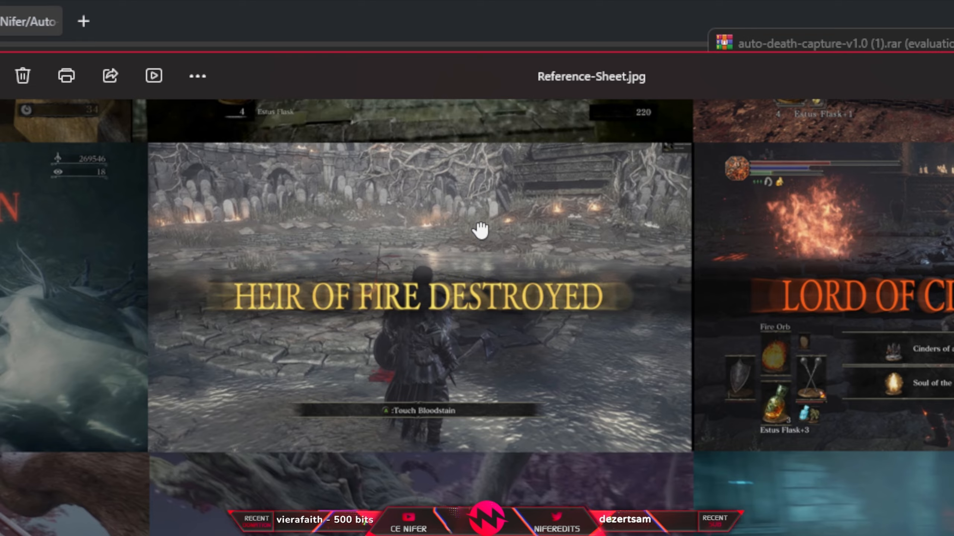
left_click_drag(479, 224, 495, 330)
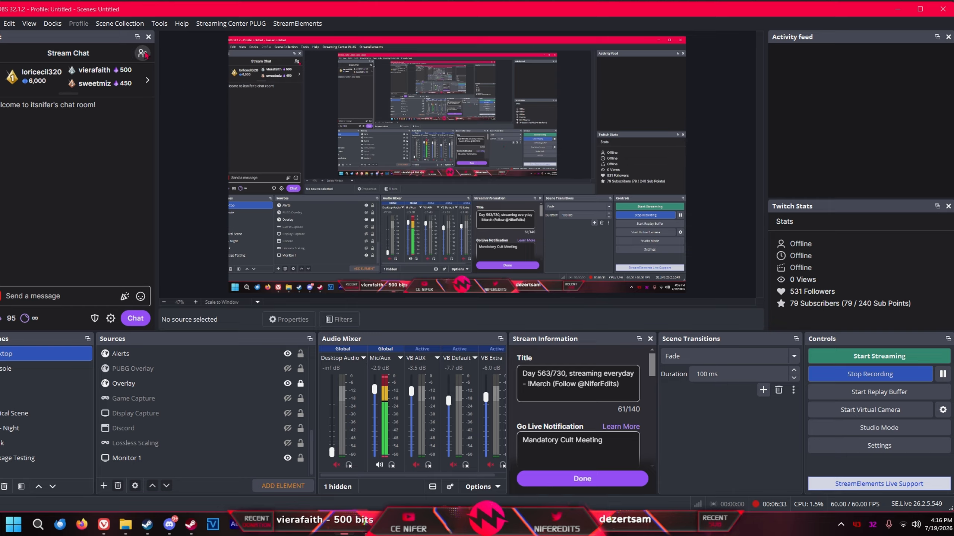
- Open the Scripts manager in OBS Studio
left_click(157, 25)
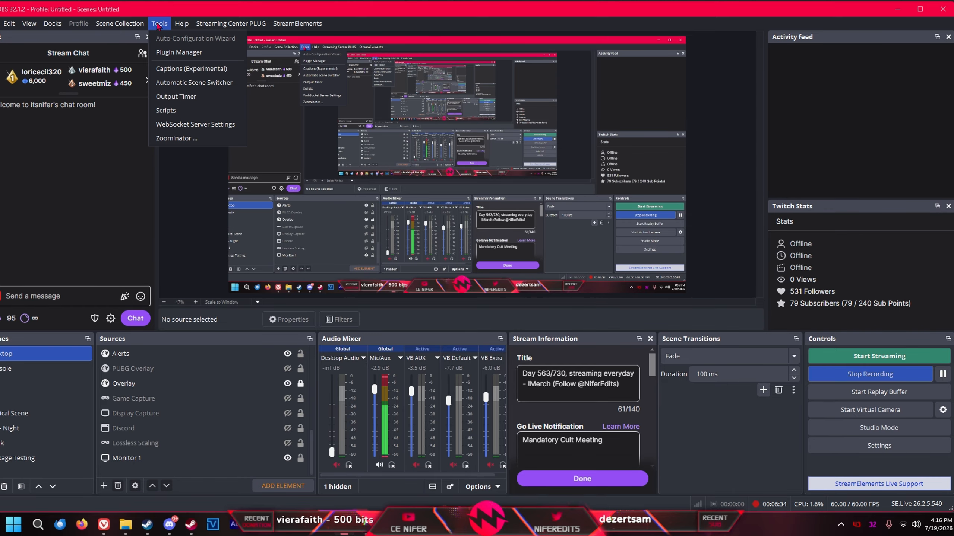
left_click(184, 113)
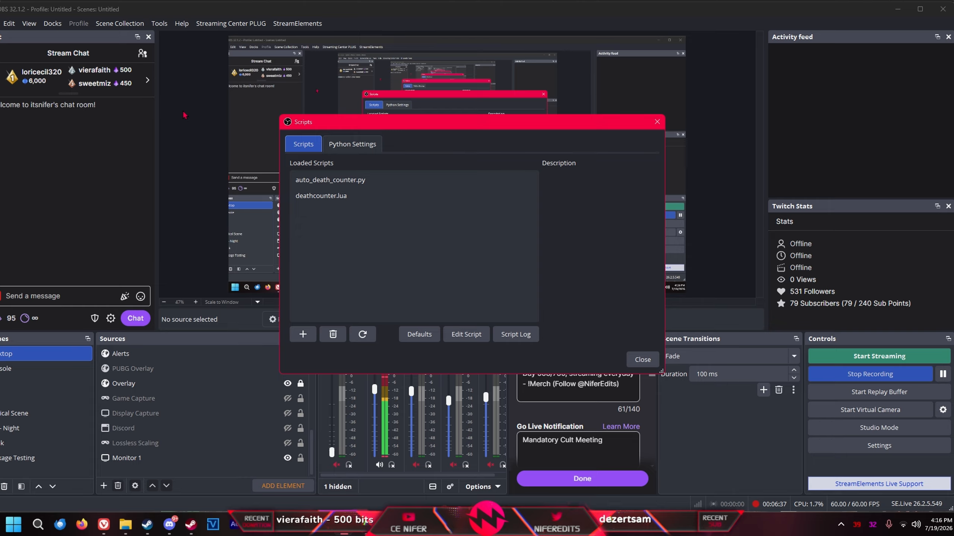
left_click(302, 334)
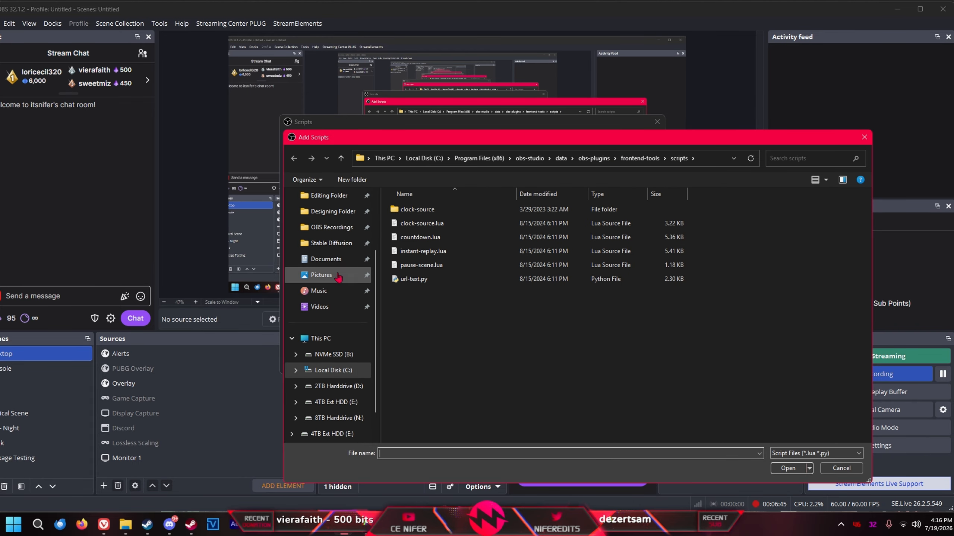
scroll(331, 379, "down", 2)
left_click(472, 237)
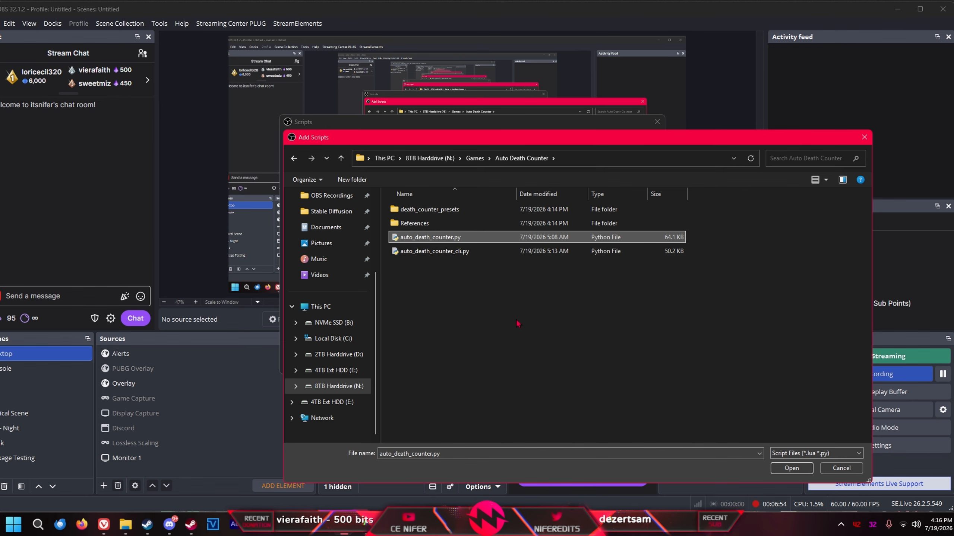
left_click(841, 468)
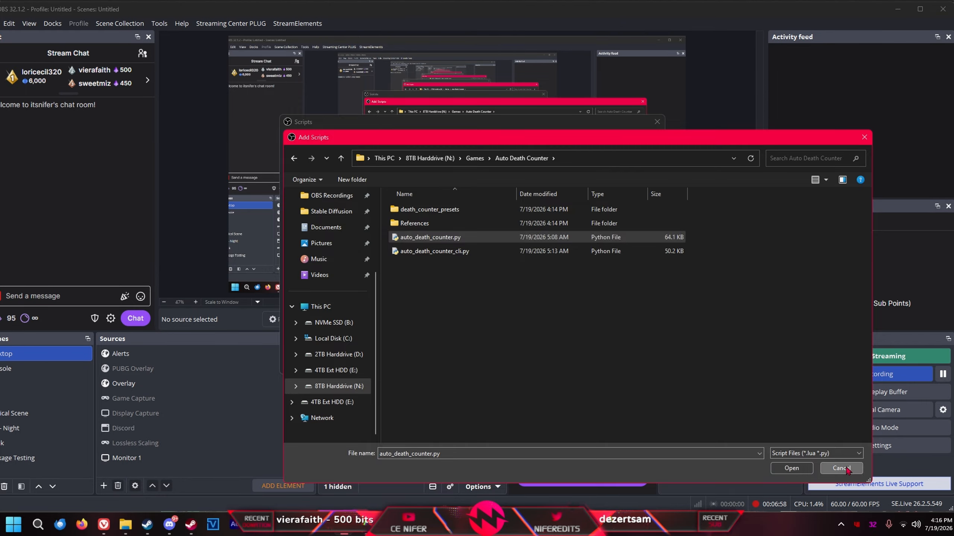
- Show the settings of the loaded auto_death_counter.py script and choose EldenRing as the preset
left_click(331, 179)
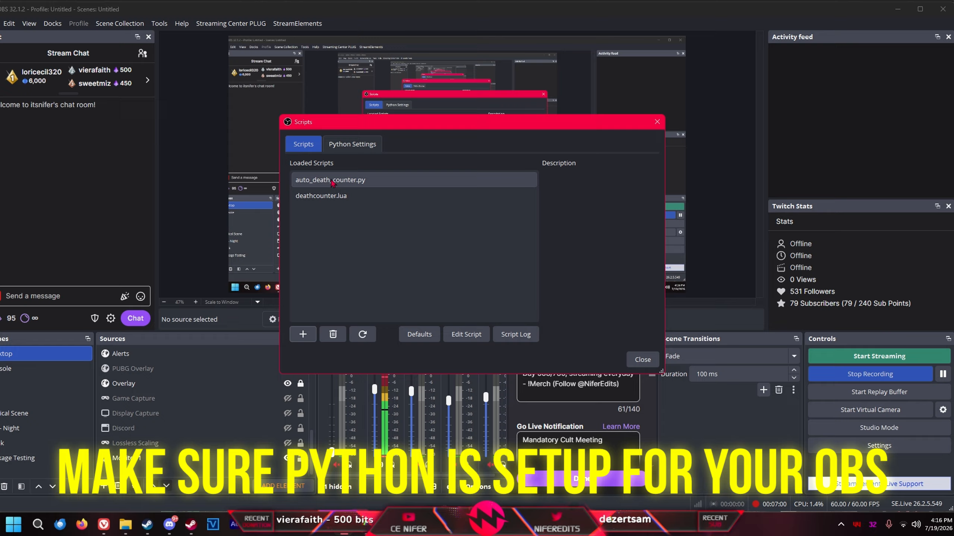
left_click_drag(508, 127, 388, 79)
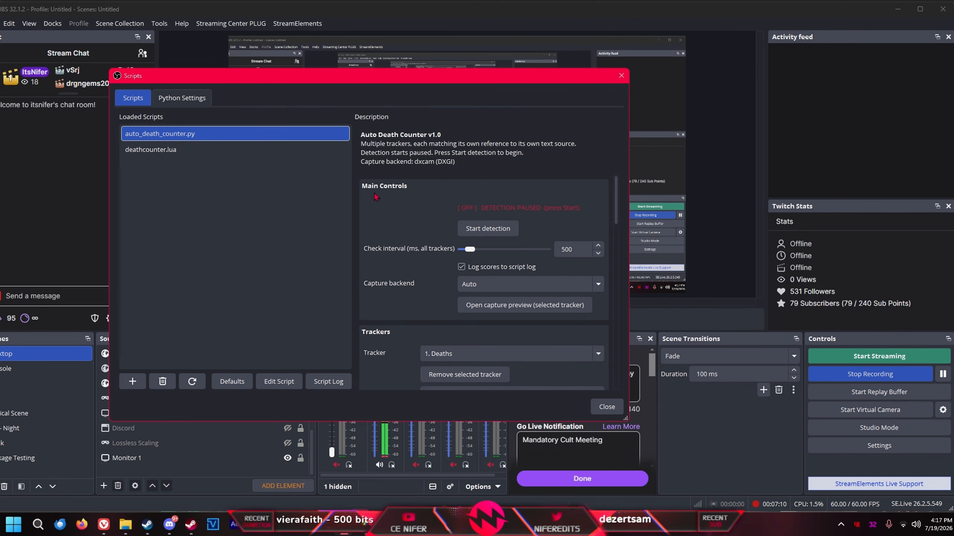
scroll(376, 196, "down", 15)
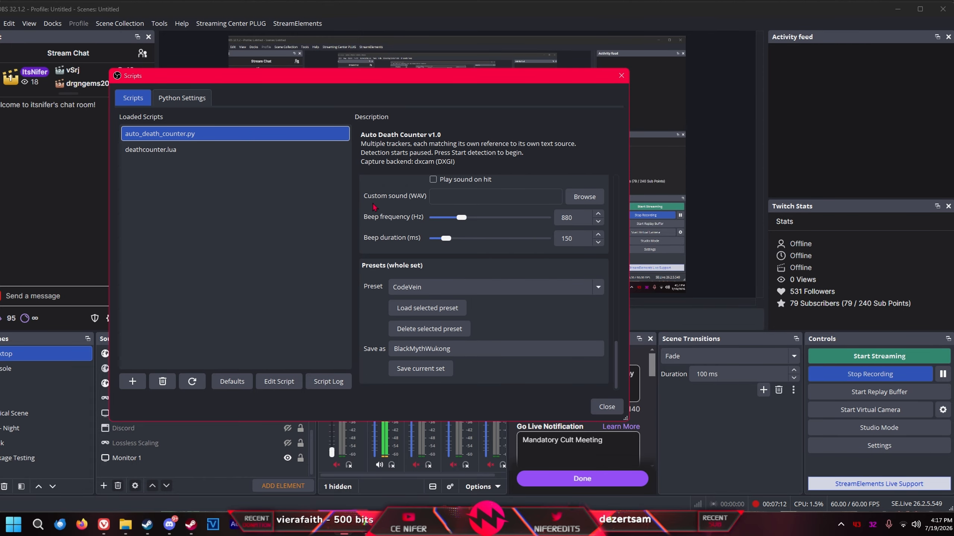
left_click(417, 287)
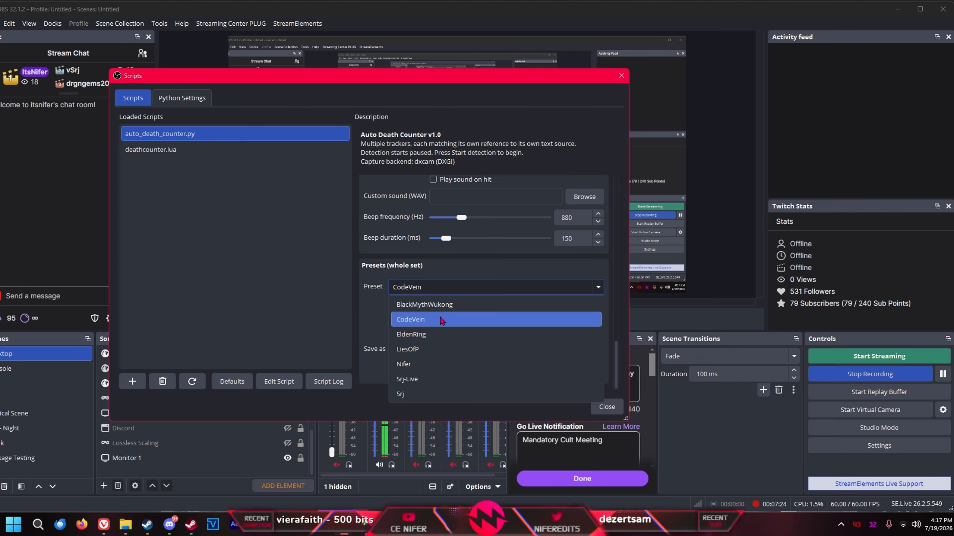
left_click(465, 320)
left_click(459, 289)
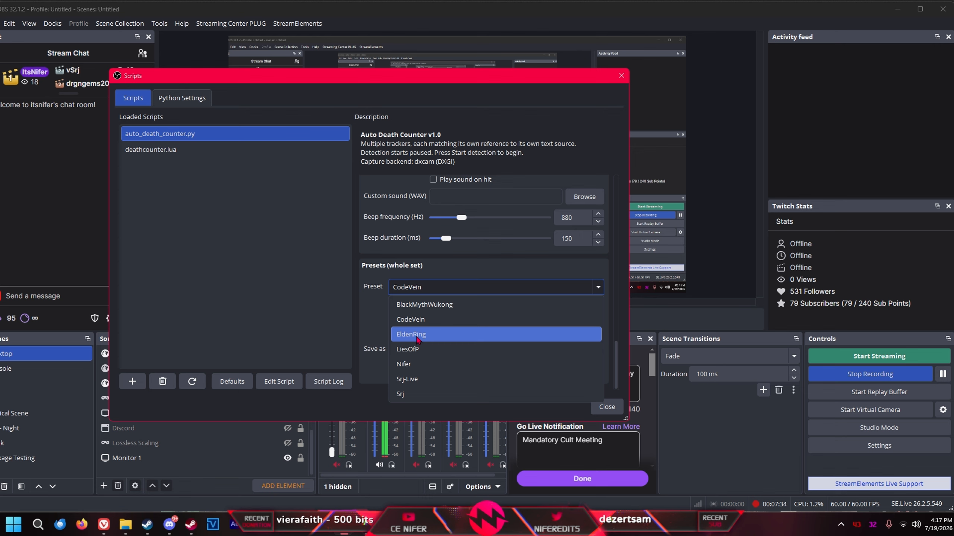
left_click(417, 335)
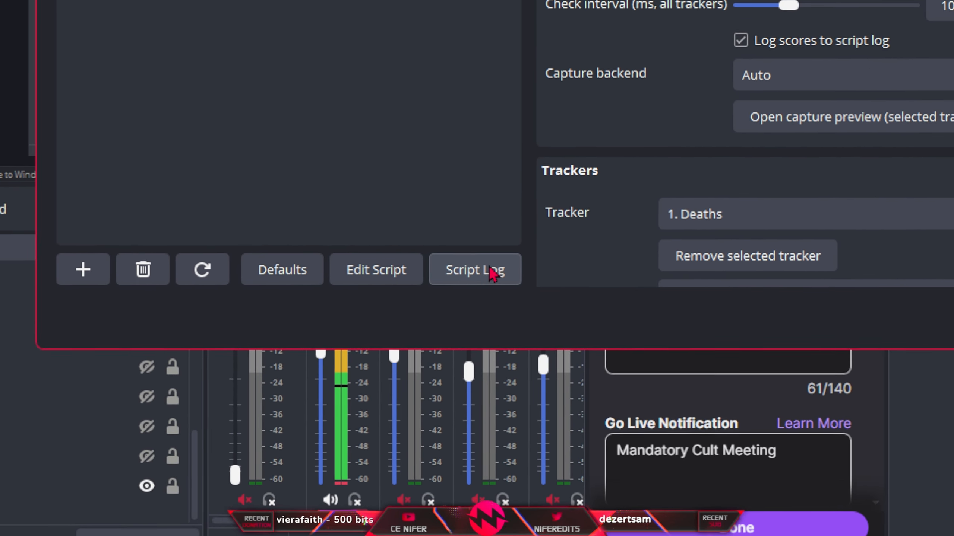
- Open the script log and enlarge its window so the full log lines fit
left_click(491, 274)
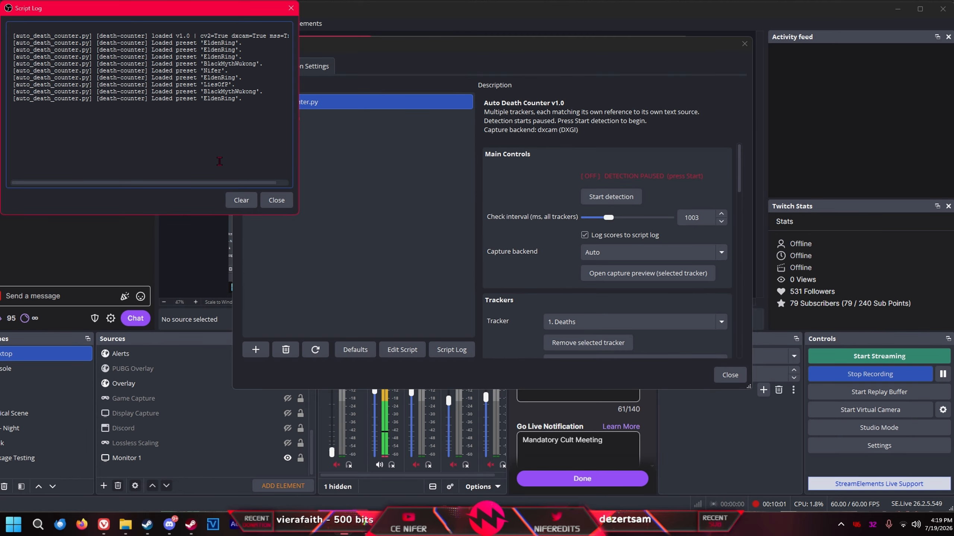
left_click_drag(298, 216, 513, 226)
left_click_drag(511, 165, 333, 165)
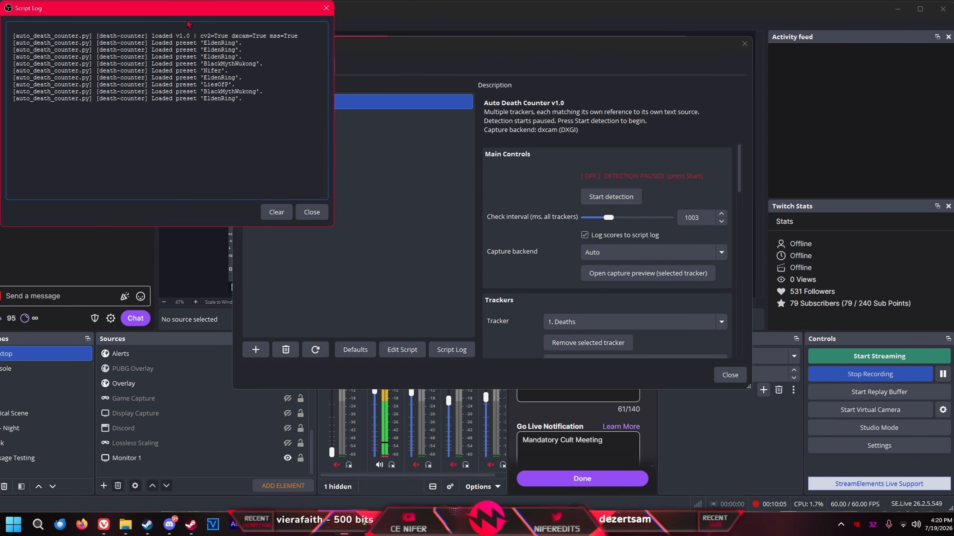
- Move the script log window aside and review the script's main controls and tracker settings
left_click_drag(276, 62, 274, 60)
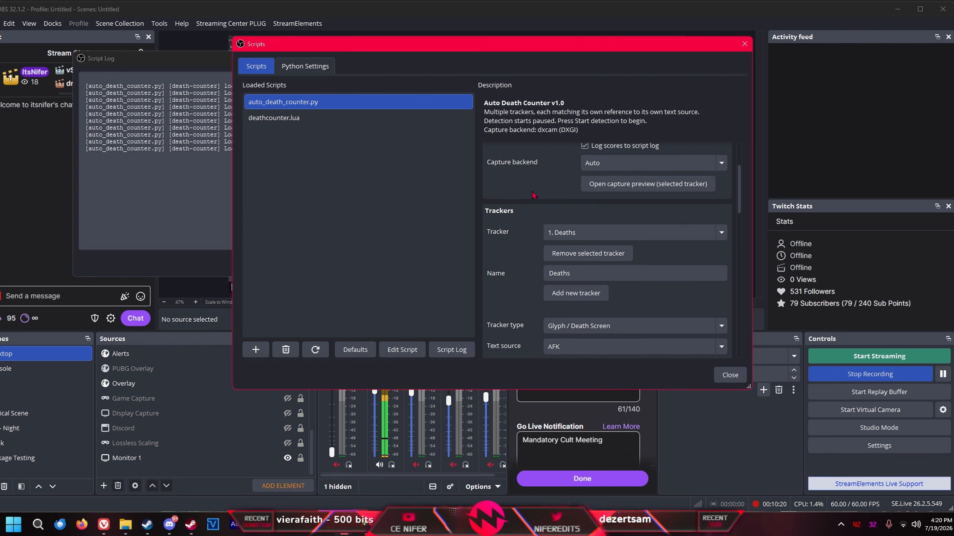
scroll(535, 197, "up", 3)
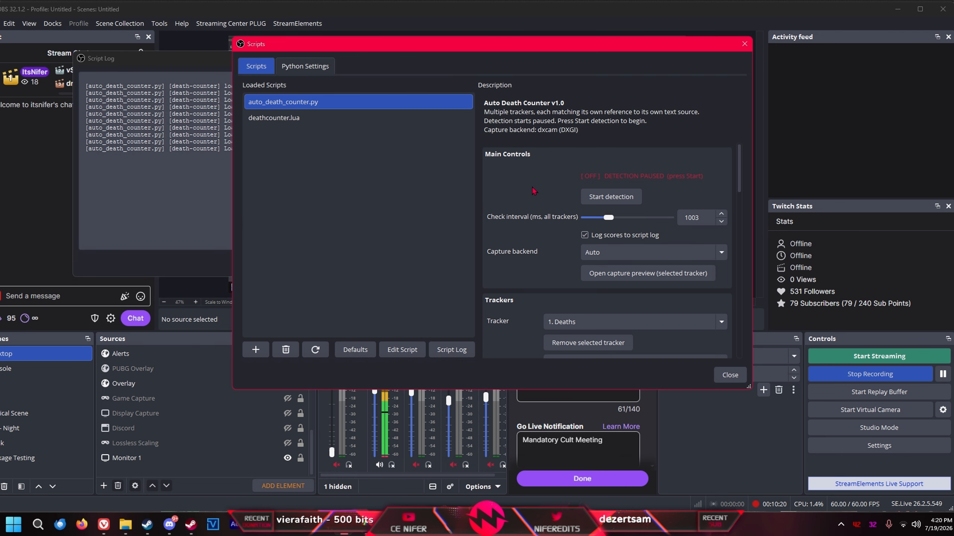
scroll(534, 191, "down", 4)
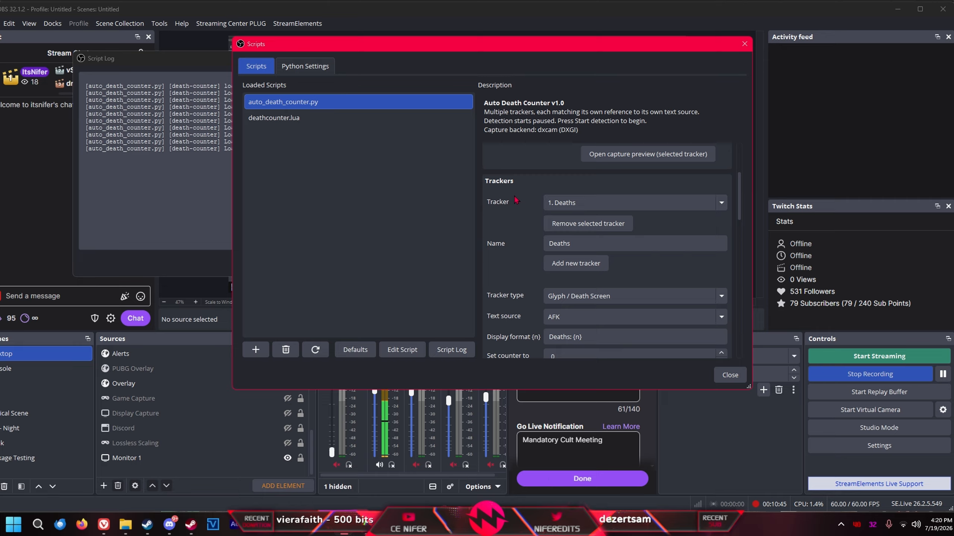
scroll(522, 231, "down", 2)
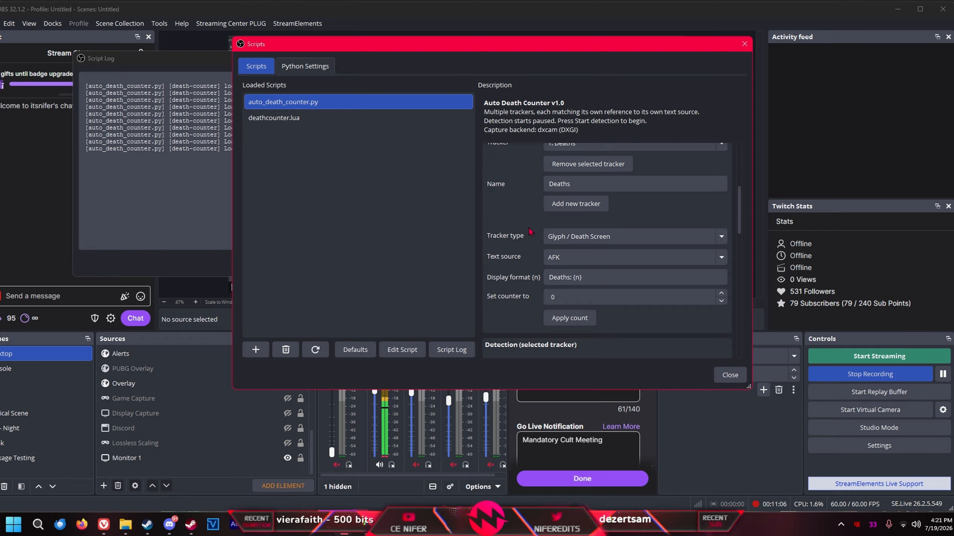
- Try Health Bar / Black Screen as the Deaths tracker's type and return it to Glyph / Death Screen
left_click(597, 235)
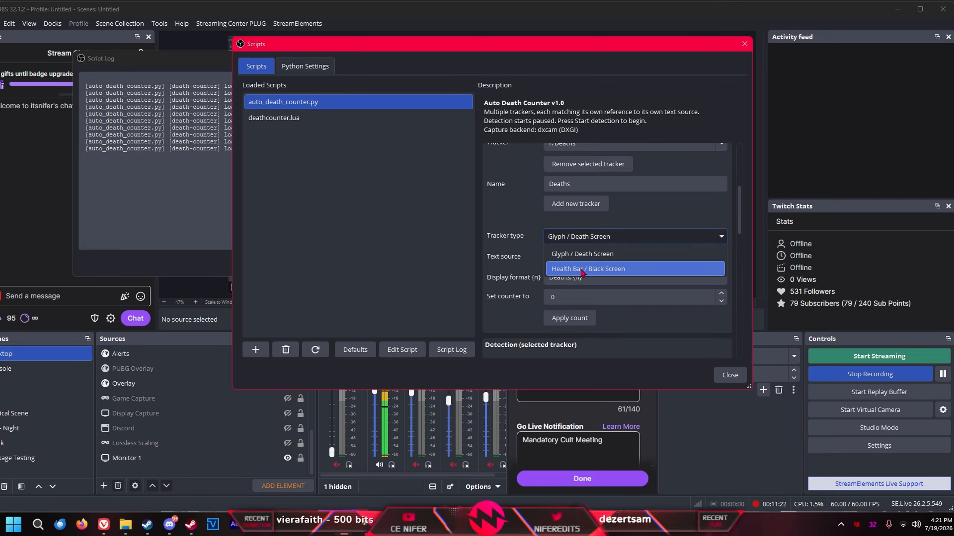
left_click(607, 270)
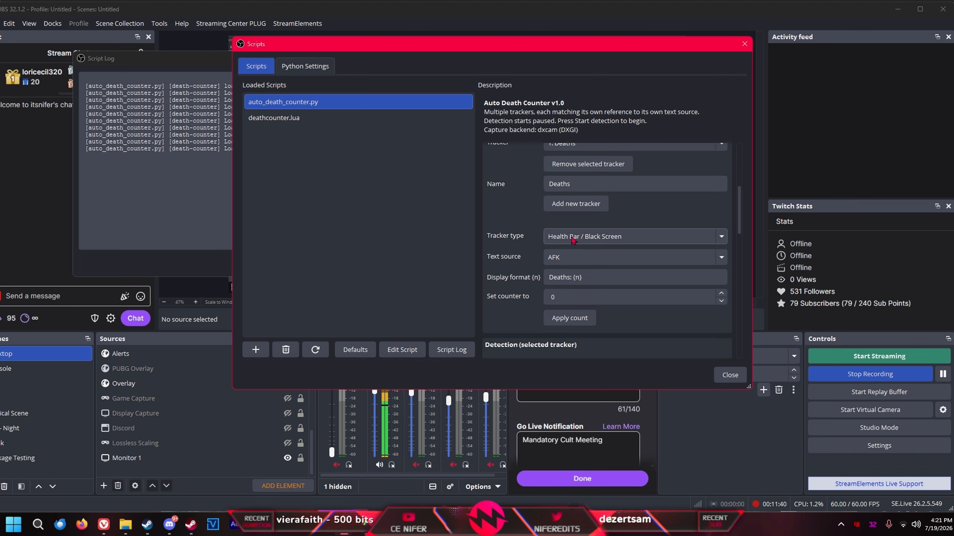
left_click(572, 240)
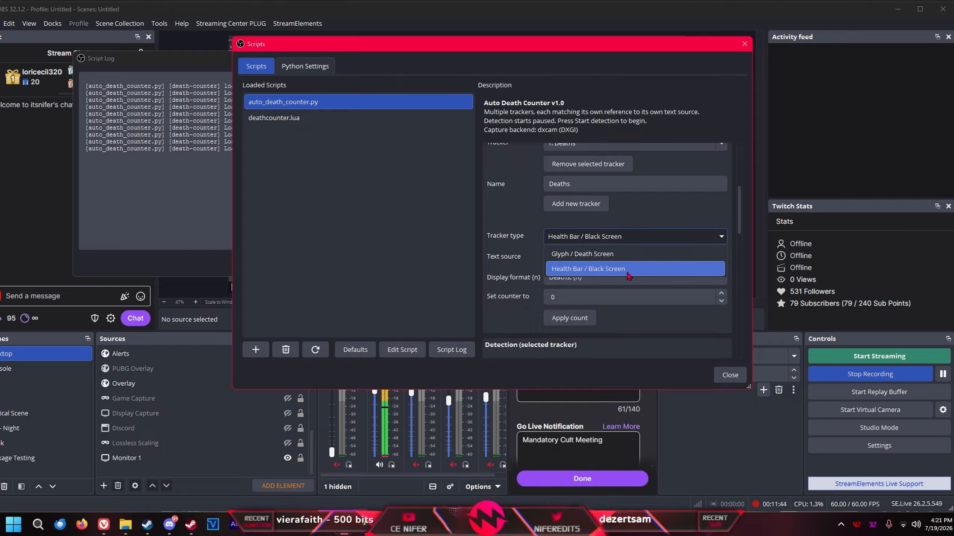
left_click(595, 259)
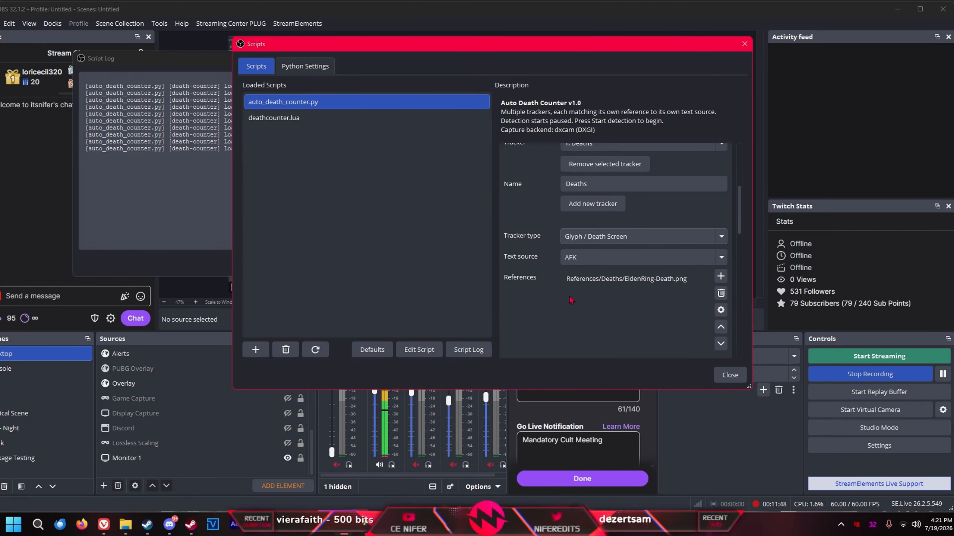
- Keep AFK as the text source and add the Lords of the Fallen image from the Deaths folder as a second reference
left_click(578, 259)
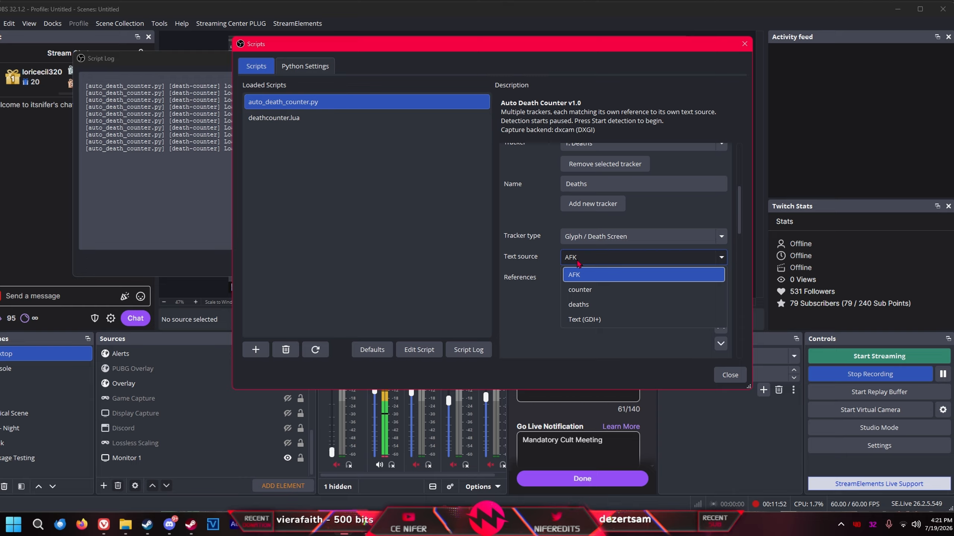
left_click(581, 277)
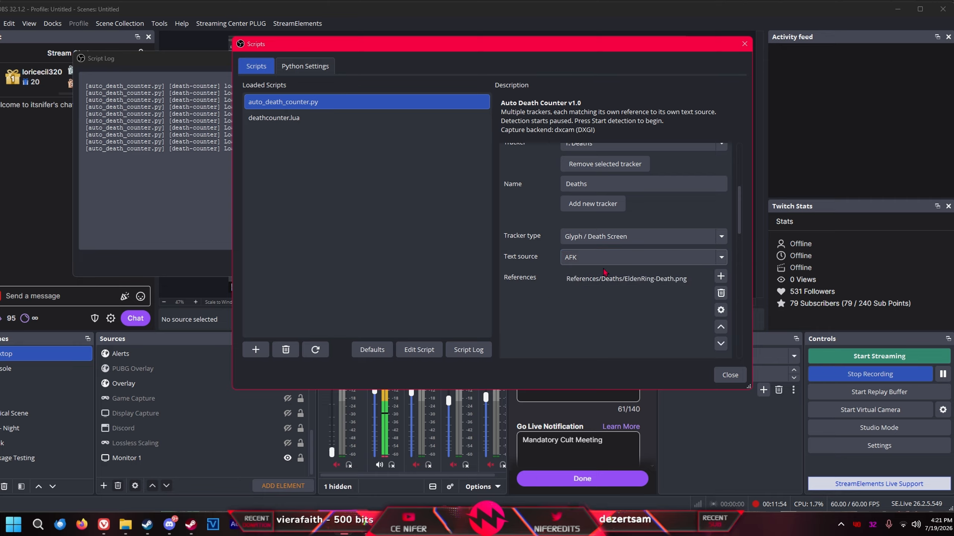
left_click(633, 277)
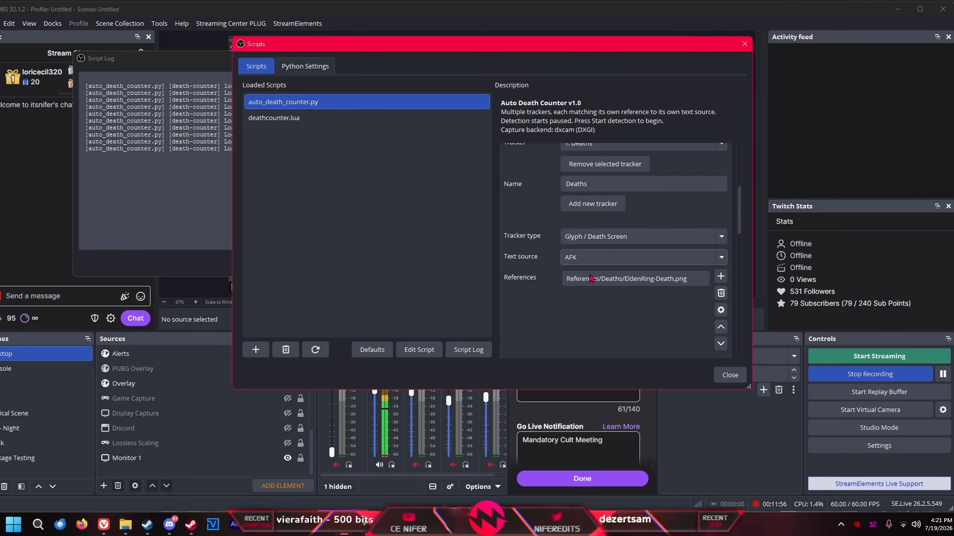
scroll(633, 276, "down", 1)
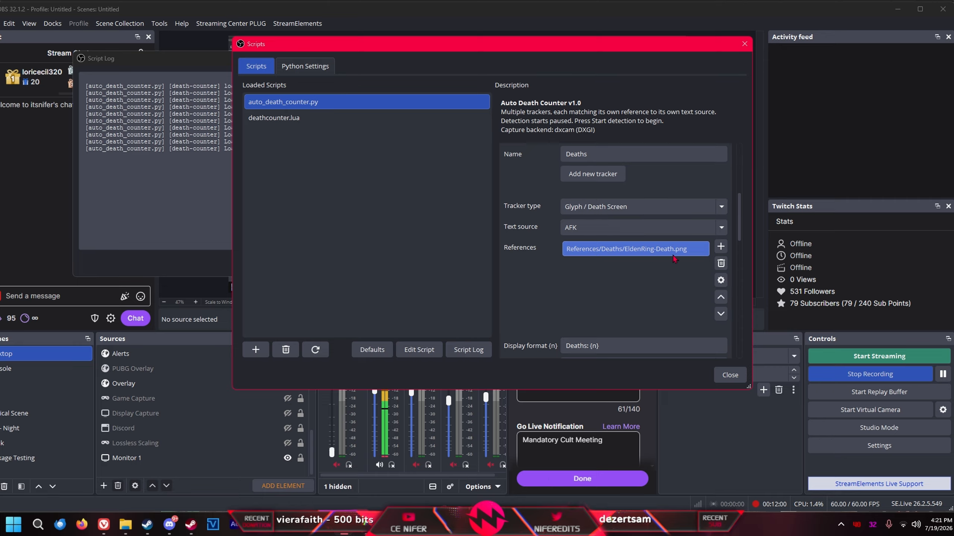
left_click(720, 247)
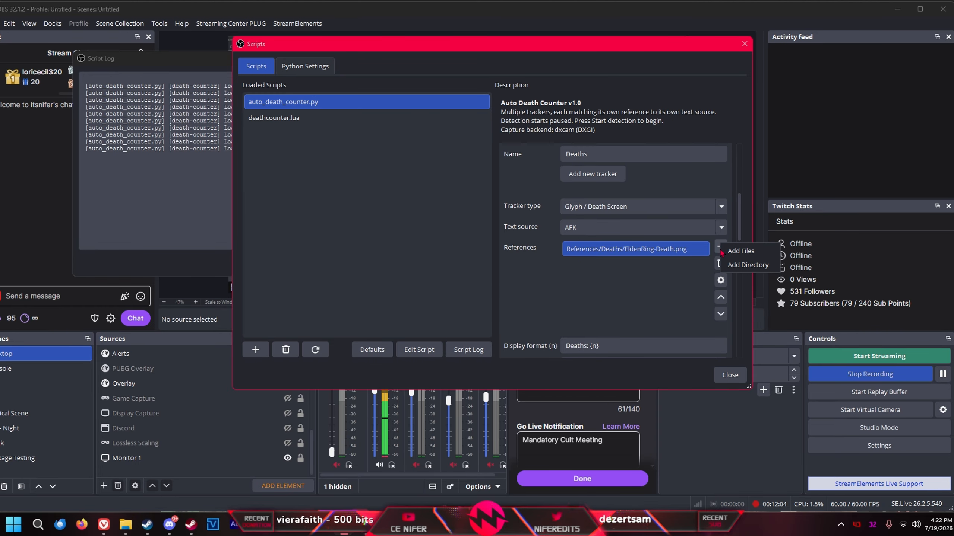
left_click(751, 259)
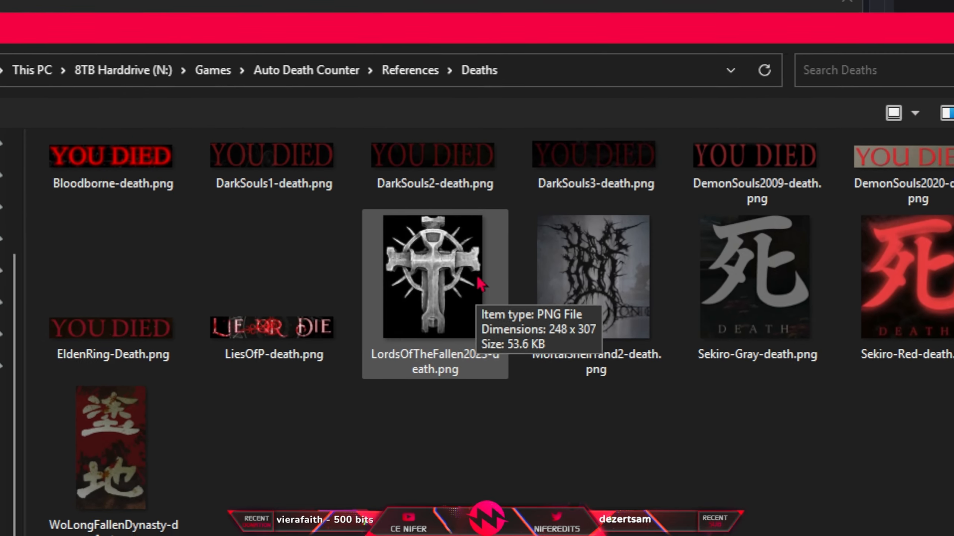
double_click(482, 275)
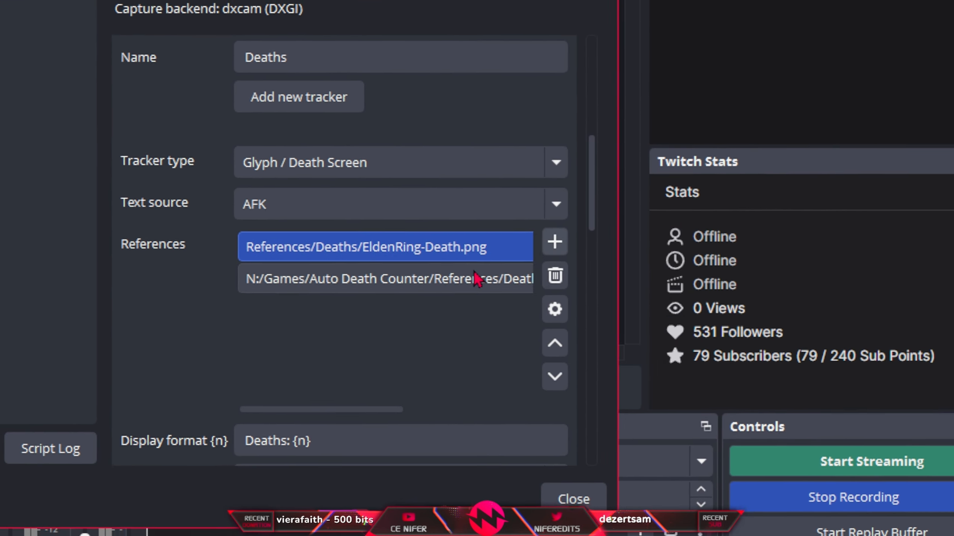
- Remove the added Lords of the Fallen image from the Deaths tracker's references
left_click(667, 475)
left_click(487, 274)
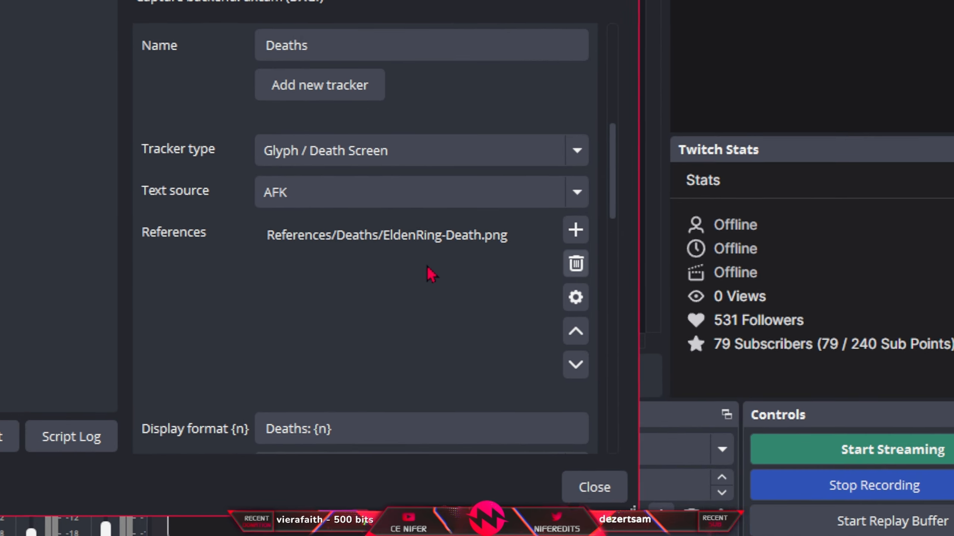
left_click(278, 249)
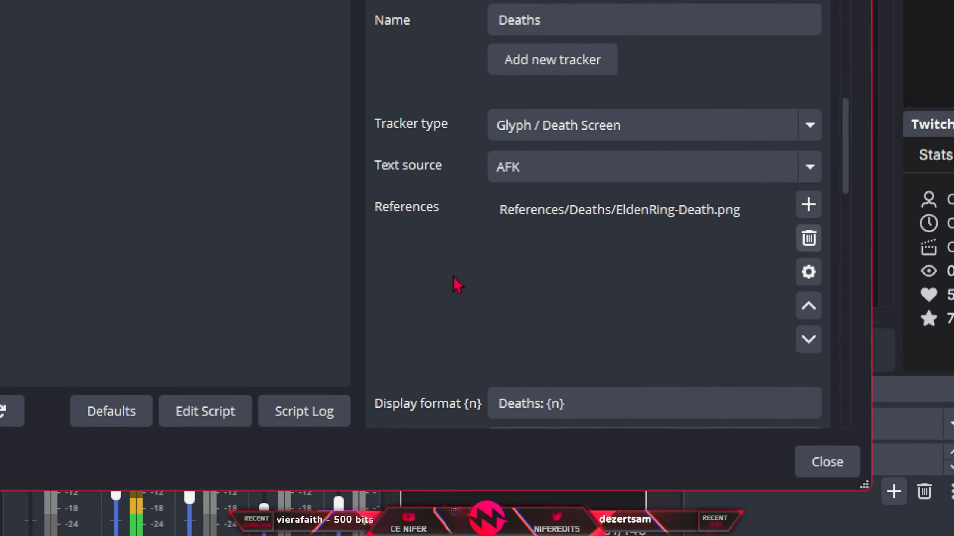
- Change the Deaths tracker's display format to "Total Deaths: {n}"
scroll(336, 334, "down", 3)
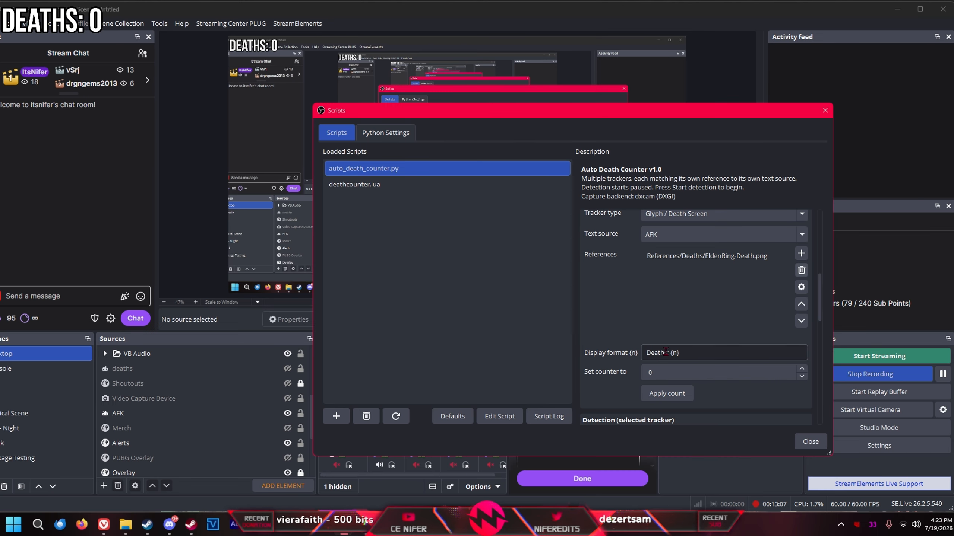
left_click_drag(540, 292, 406, 297)
type("Total Death")
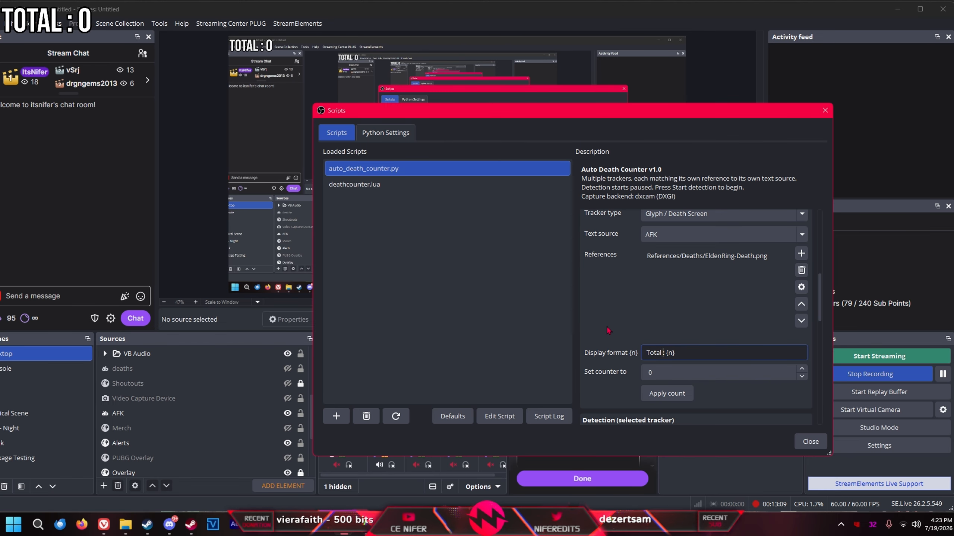
type("s")
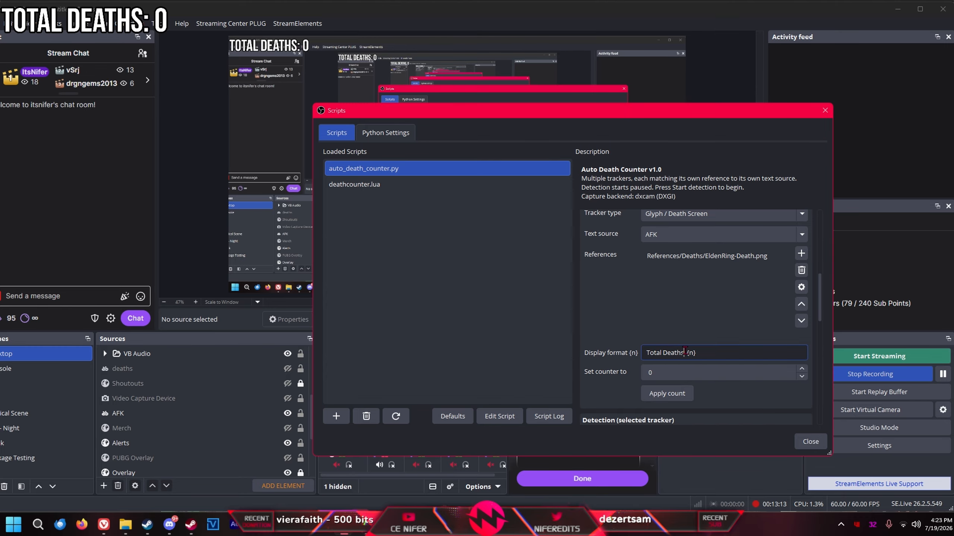
- Remove the word "Total" from the display format so that it reads "Deaths: {n}"
left_click_drag(703, 354, 688, 353)
left_click(663, 352)
key("BackSpace")
key("BackSpace")
key("BackSpace")
key("BackSpace")
key("BackSpace")
key("BackSpace")
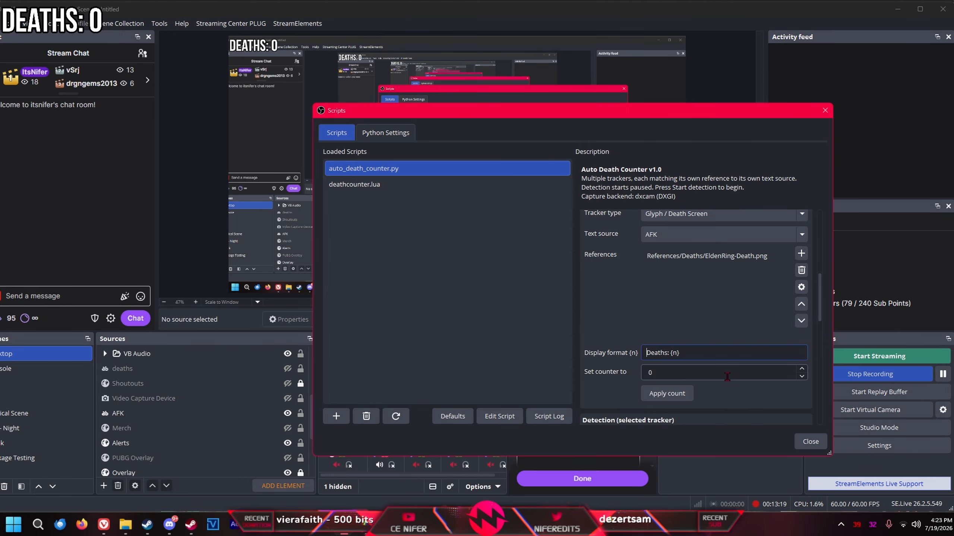
- Set the Deaths tracker's counter to 150 and apply the count
left_click(599, 393)
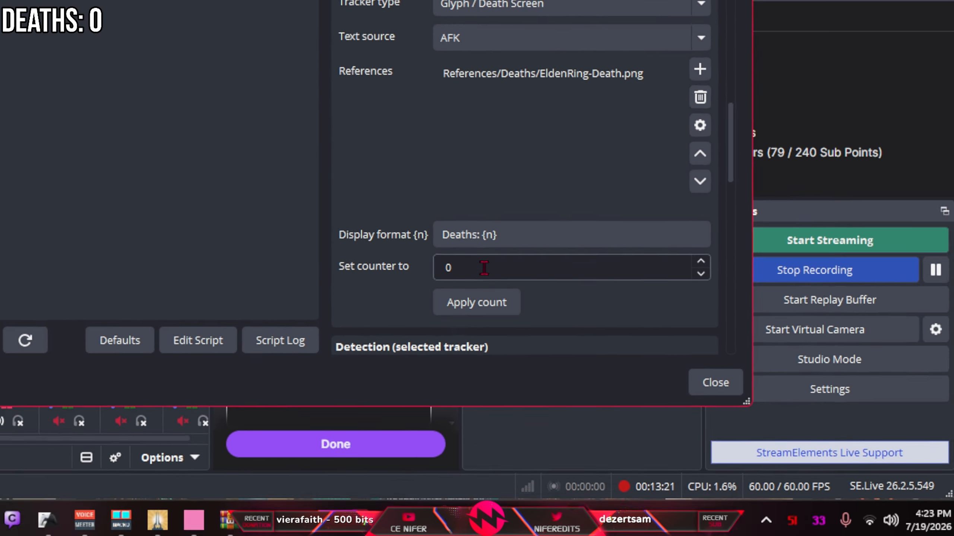
left_click_drag(527, 292, 172, 269)
type("150")
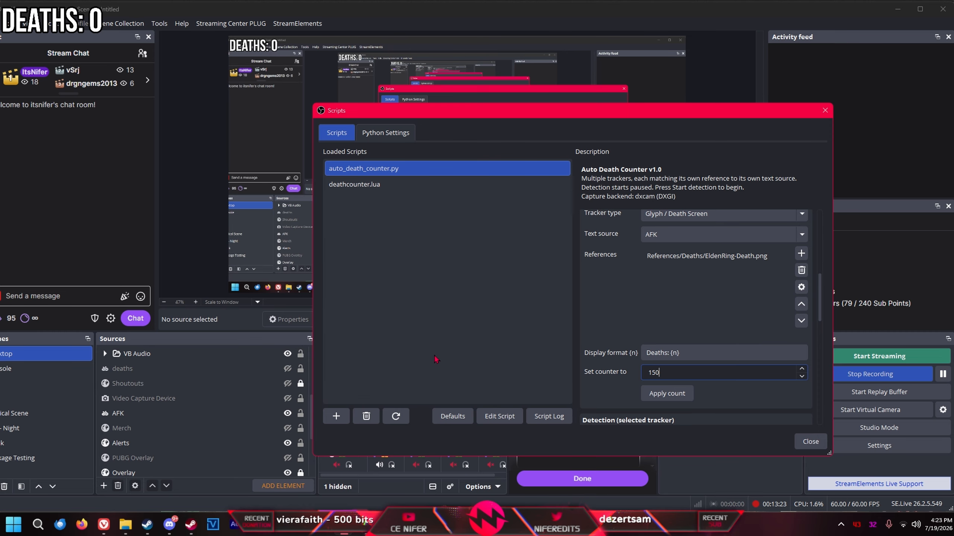
left_click(666, 394)
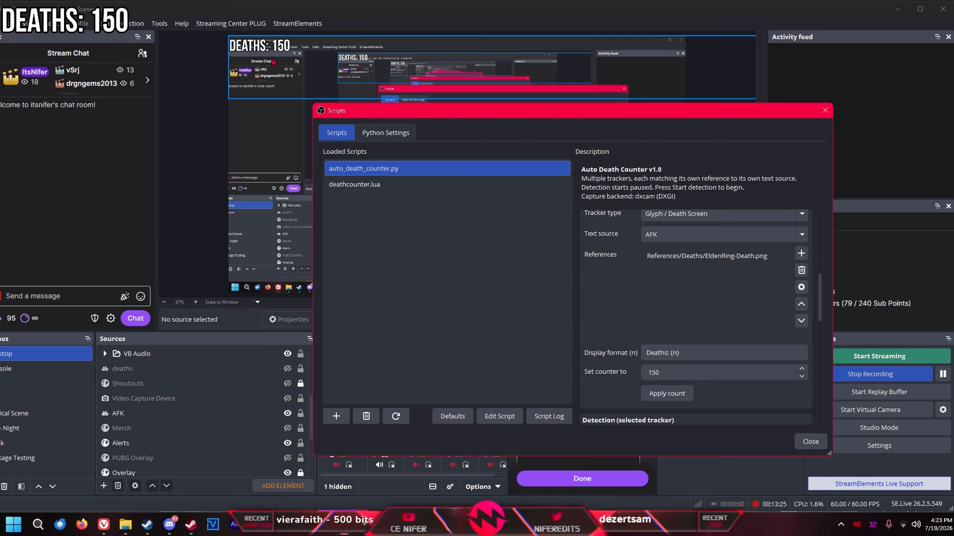
- Keep the match mode on Edges (default), enable the color gate, and view the target color picker without changing the color
scroll(680, 368, "down", 5)
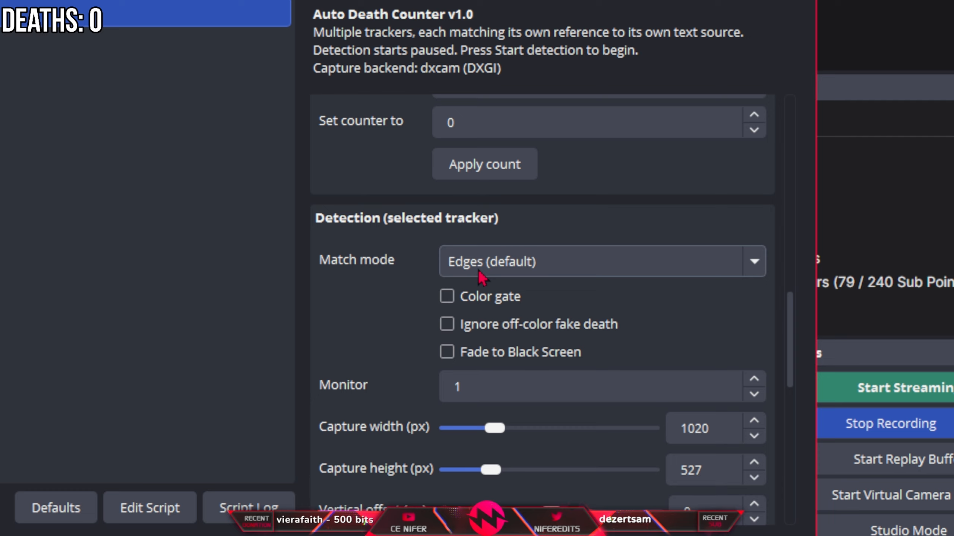
left_click(479, 271)
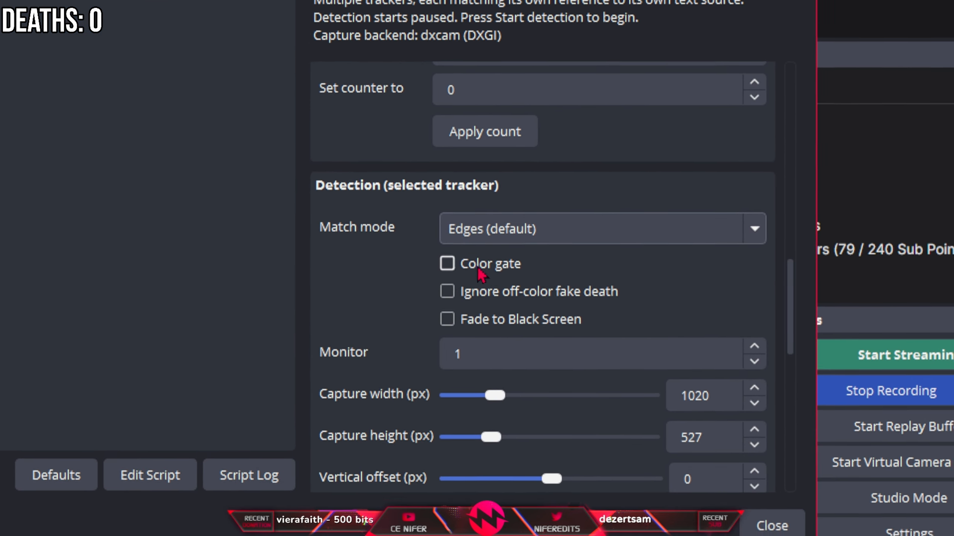
left_click(481, 275)
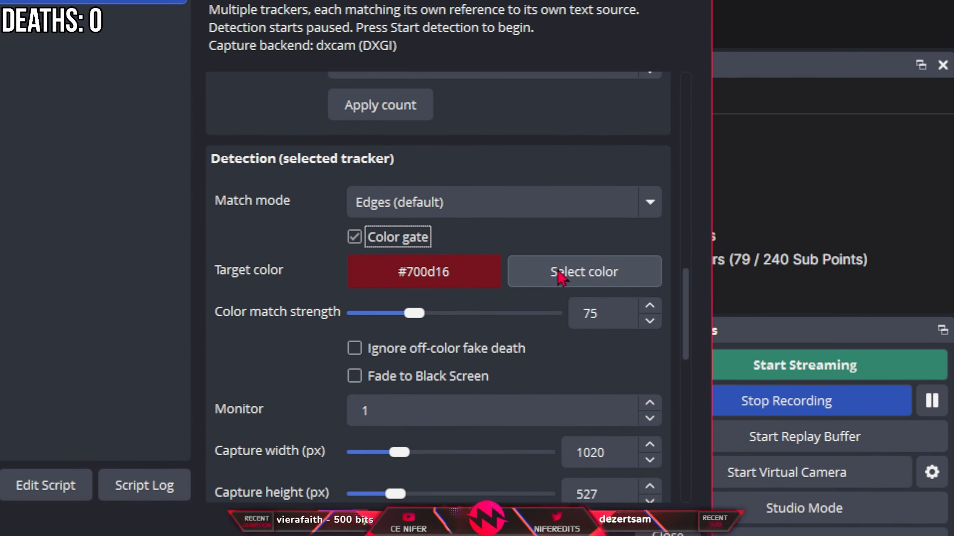
left_click(644, 307)
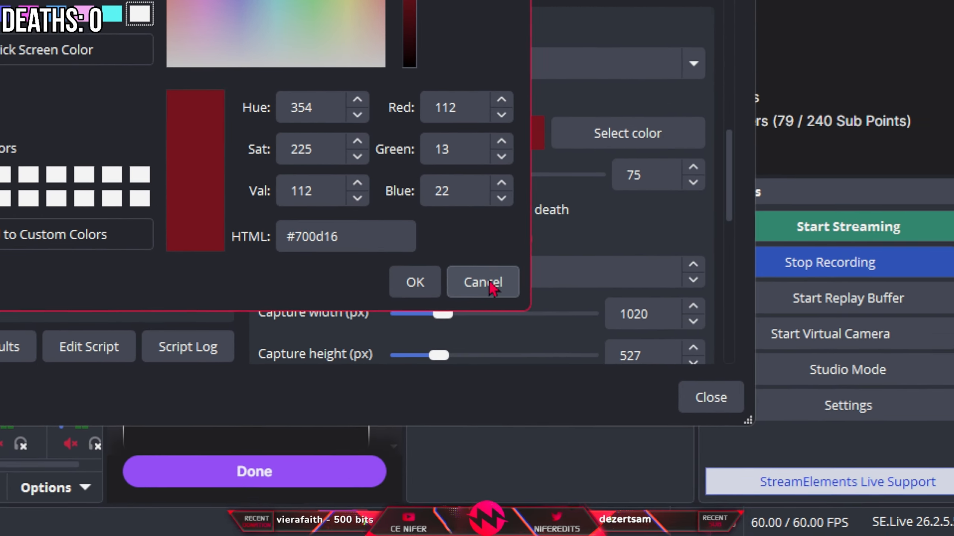
left_click(768, 385)
- Open the capture preview for the Deaths tracker, move its window clear of the settings and shrink it
scroll(513, 275, "up", 10)
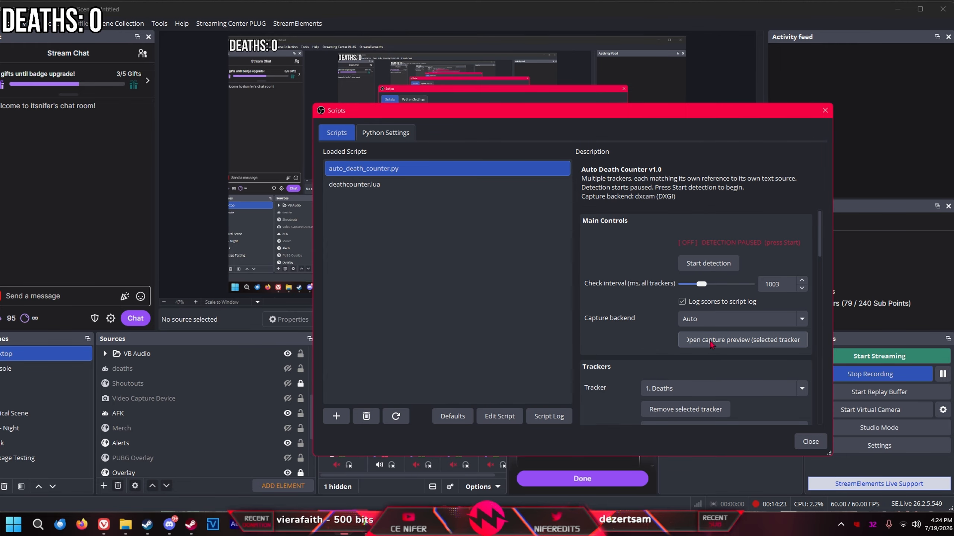
left_click(712, 343)
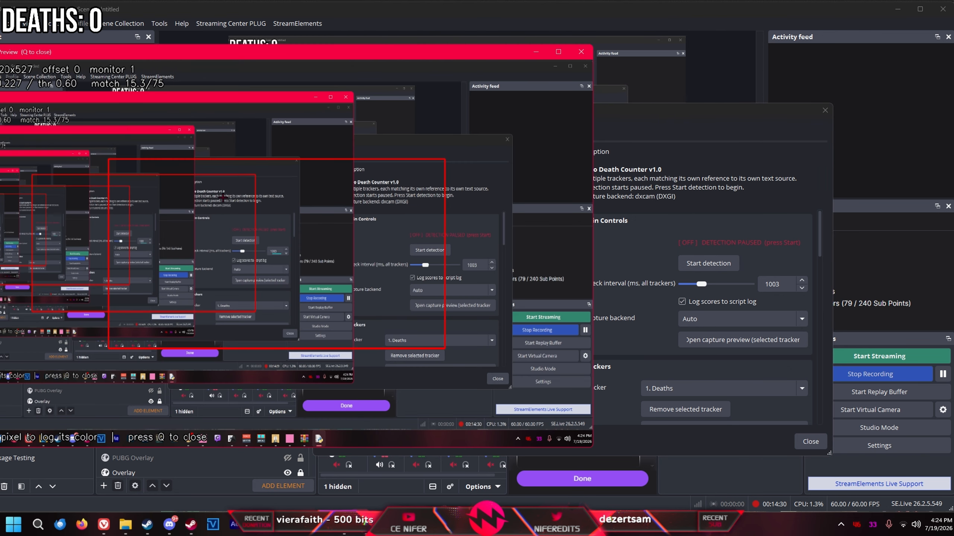
left_click_drag(270, 53, 342, 30)
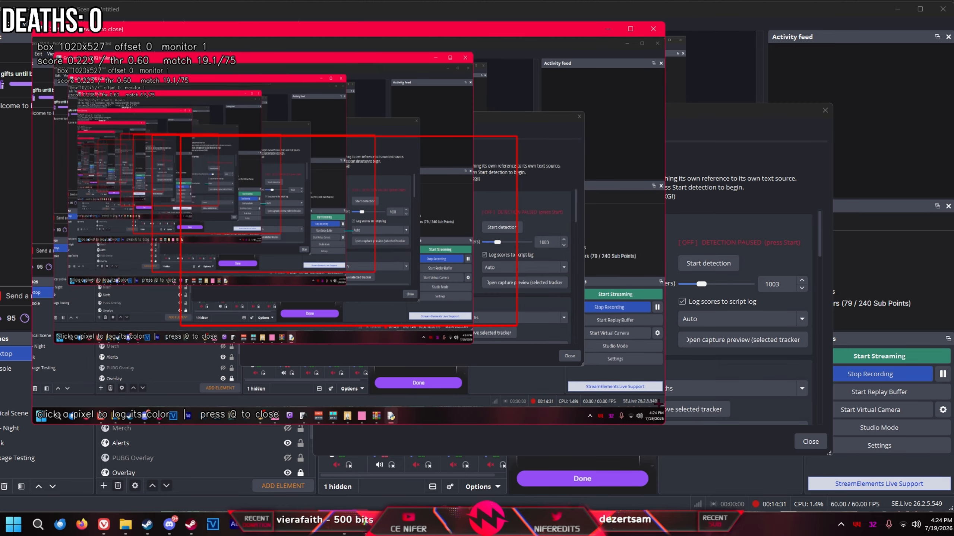
left_click_drag(664, 437, 489, 289)
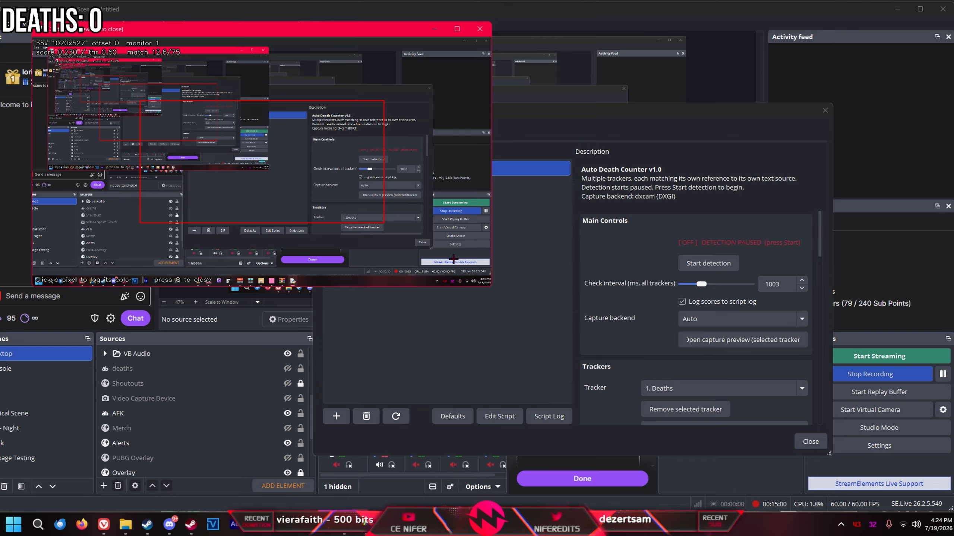
- Try a wider capture area for the Deaths tracker and settle on a capture width of 1062 px
scroll(612, 252, "down", 8)
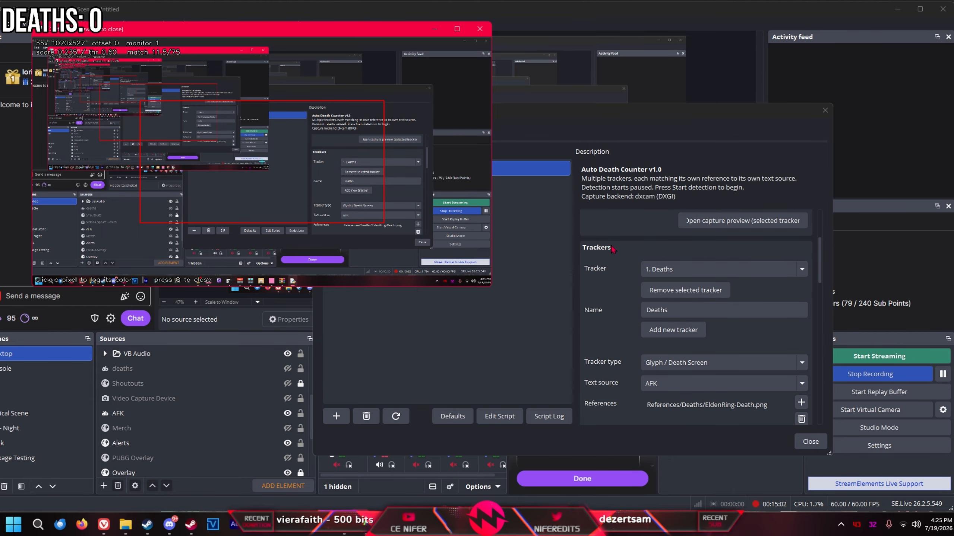
scroll(612, 259, "down", 10)
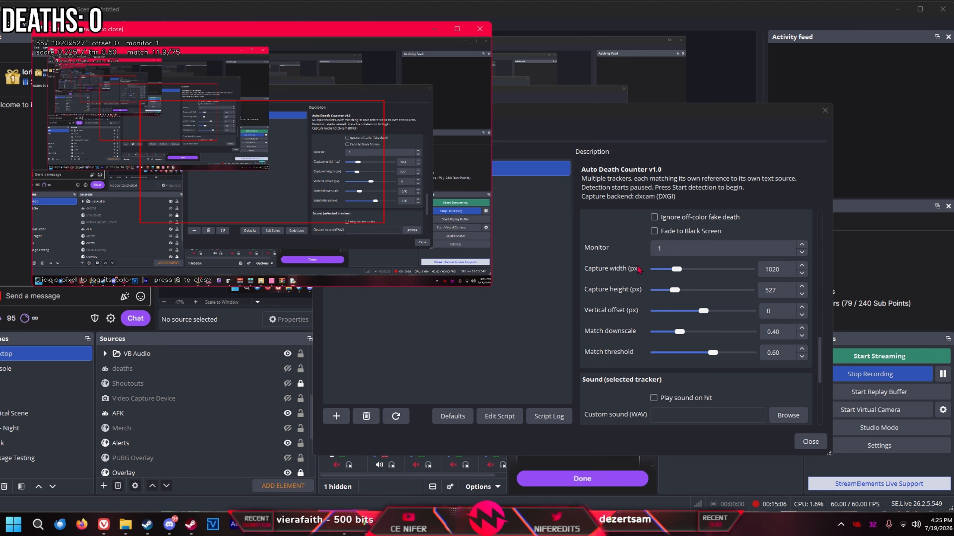
left_click_drag(676, 269, 674, 271)
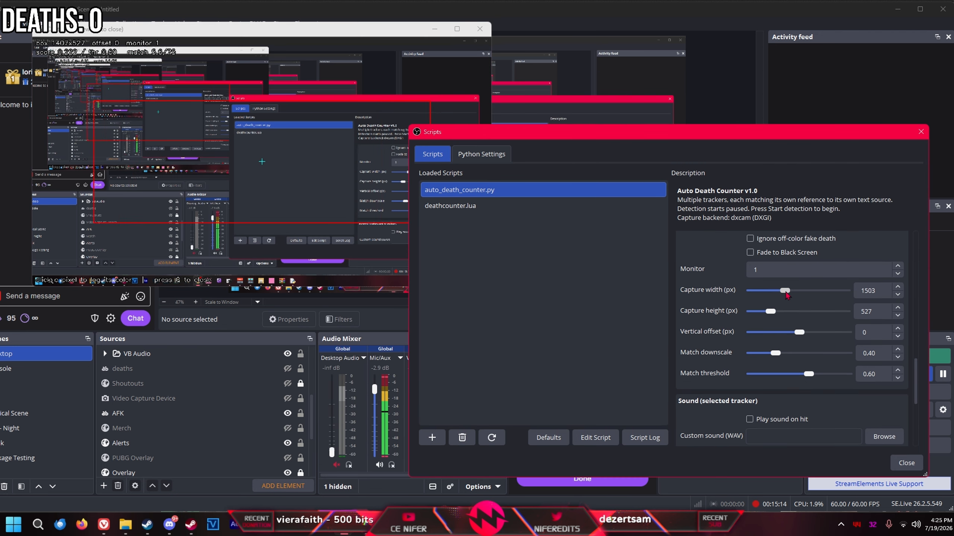
mouse_move(784, 291)
left_mouse_down()
mouse_move(763, 293)
mouse_move(774, 301)
left_mouse_up()
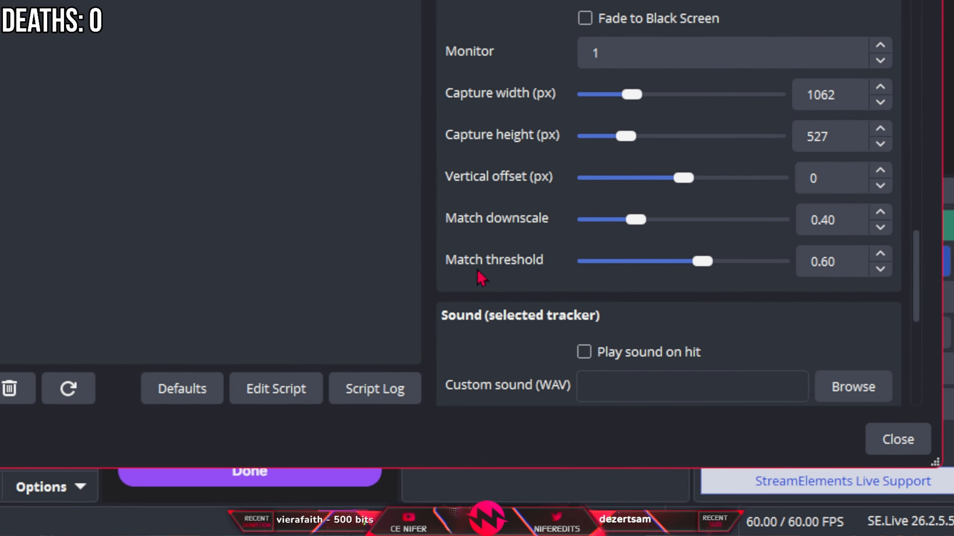
- Return to the script's main controls and start detection
scroll(483, 278, "up", 15)
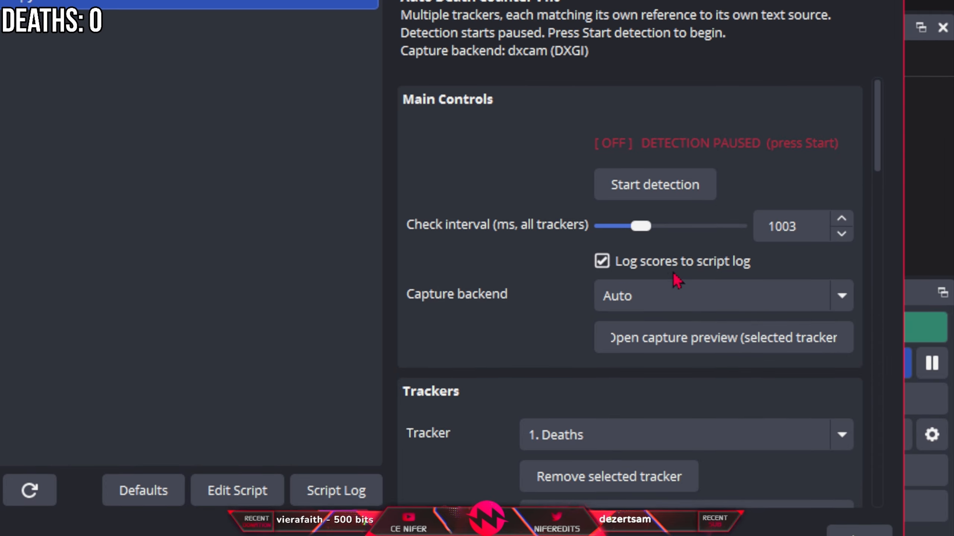
scroll(465, 275, "down", 5)
scroll(473, 274, "up", 5)
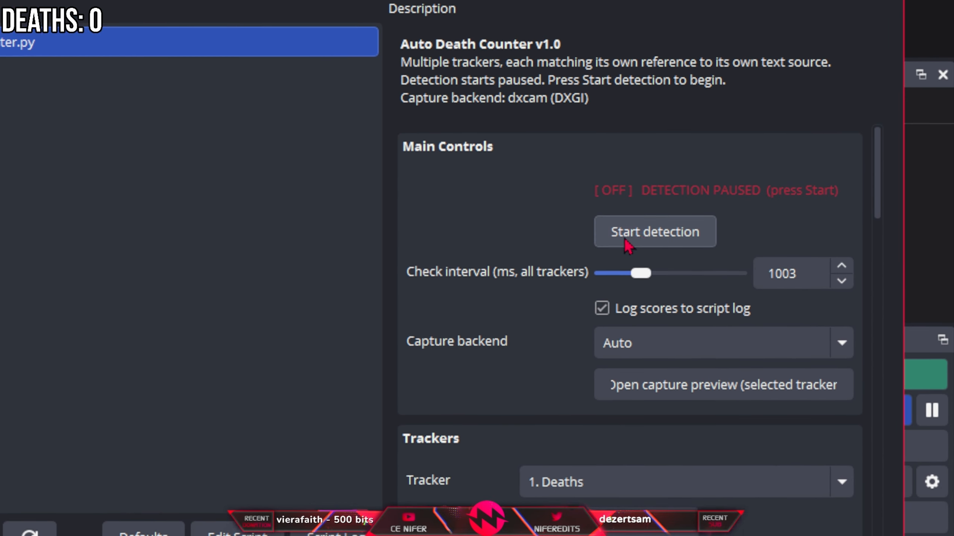
left_click(644, 278)
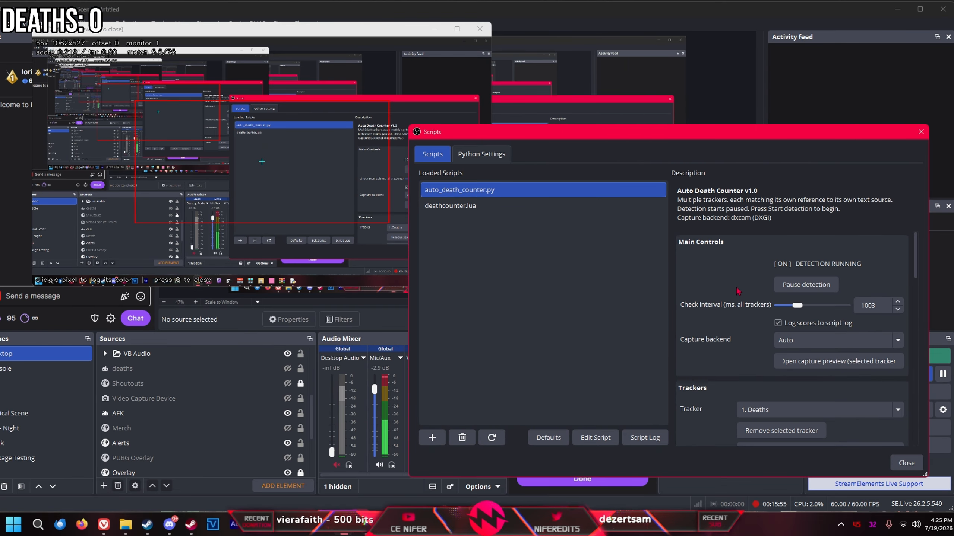
- Bring up the Script Log window and widen it so the full score lines can be read
scroll(514, 283, "down", 5)
left_click(344, 525)
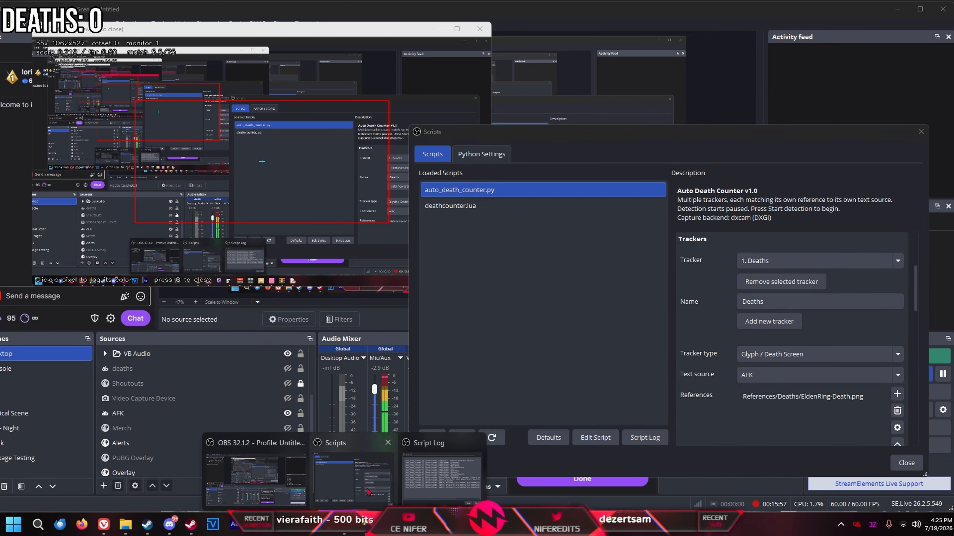
left_click(436, 476)
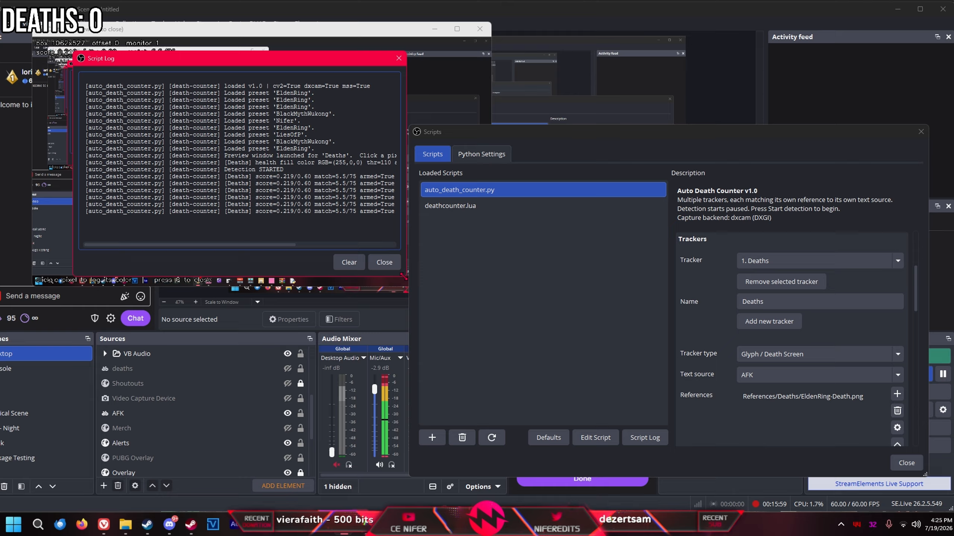
left_click_drag(399, 278, 591, 286)
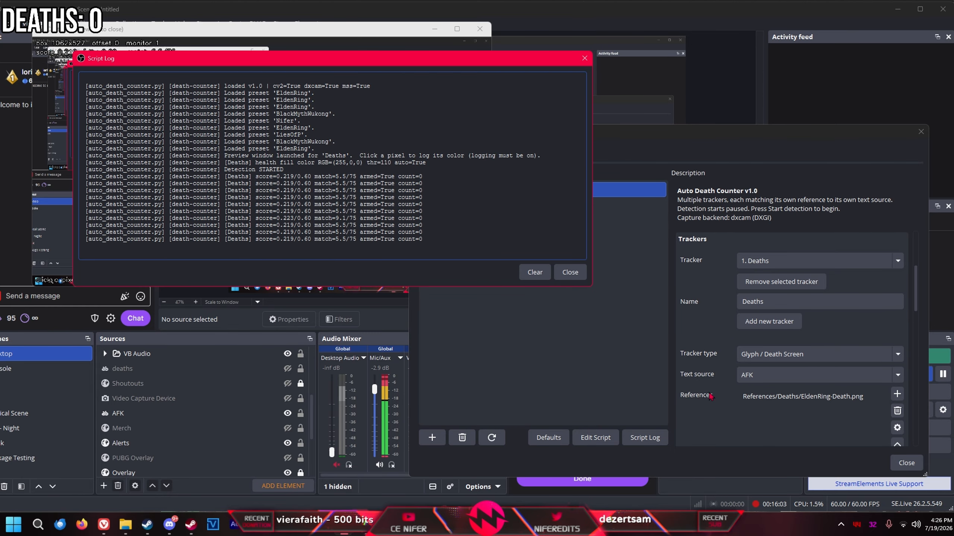
- Disable the Deaths tracker's color gate and check the effect on the entries in the script log
scroll(706, 311, "down", 10)
scroll(710, 314, "down", 5)
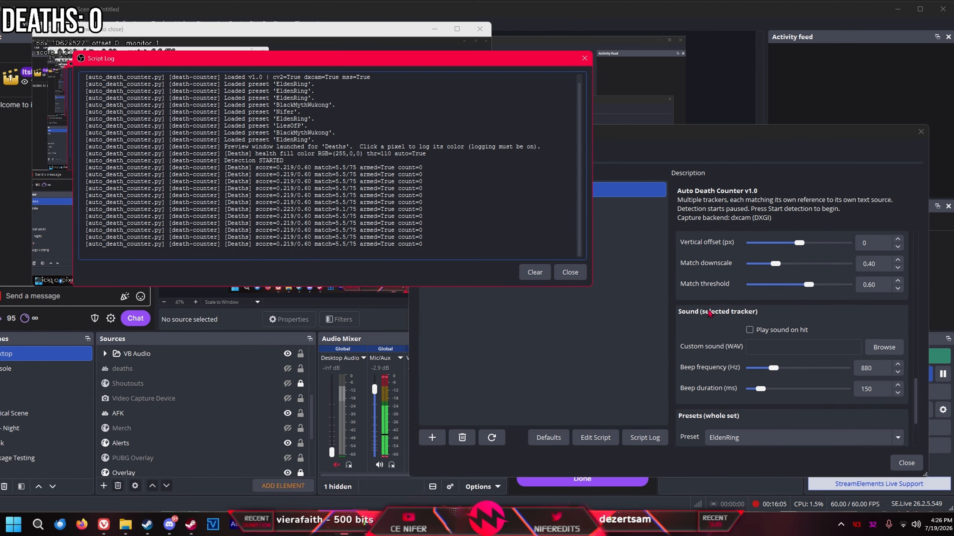
scroll(709, 318, "up", 6)
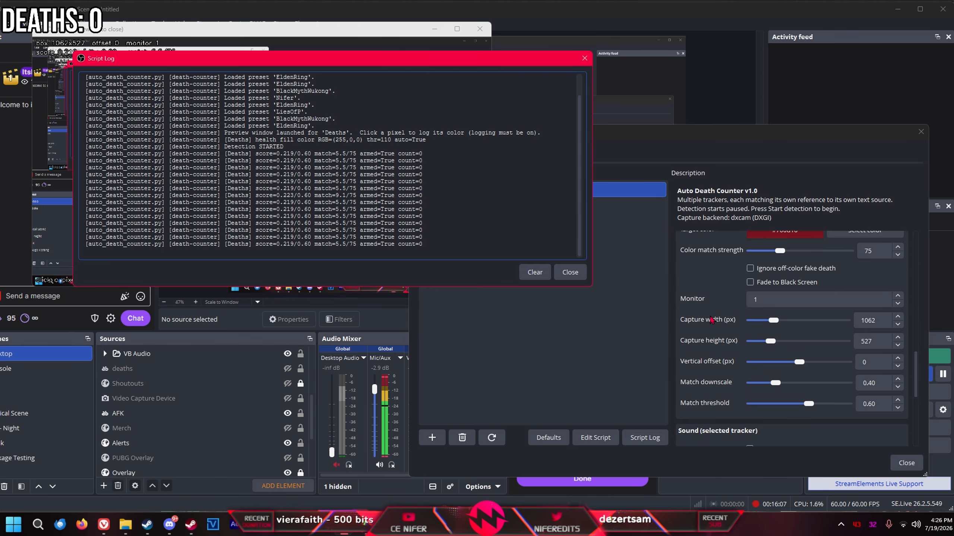
scroll(707, 352, "down", 2)
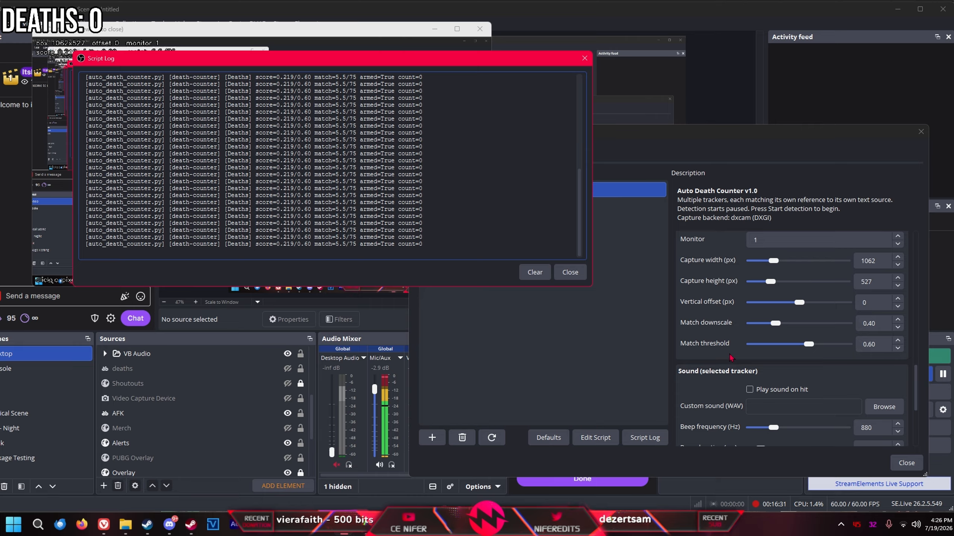
scroll(693, 359, "up", 5)
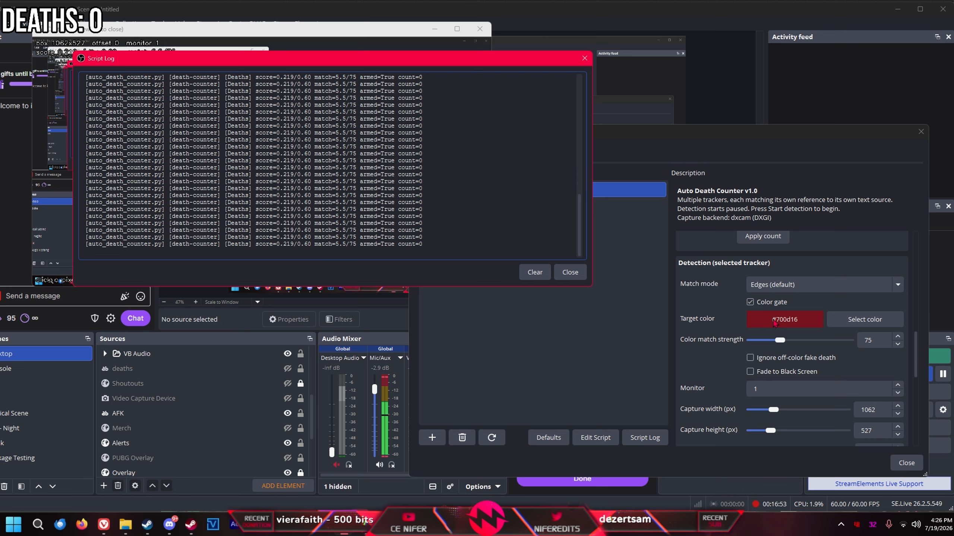
left_click(766, 303)
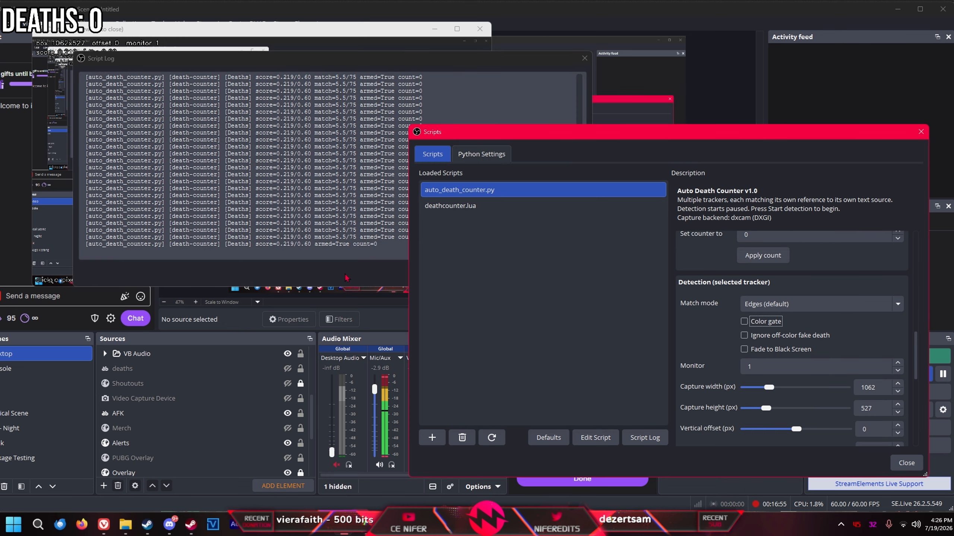
left_click(349, 277)
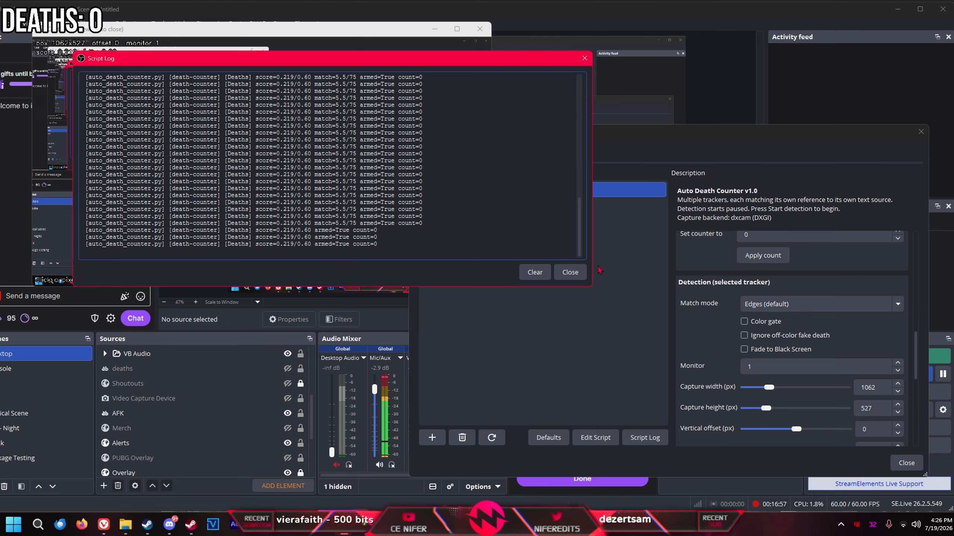
- Review the sound, detection and preset settings, browsing the available presets and keeping EldenRing selected
scroll(706, 308, "down", 6)
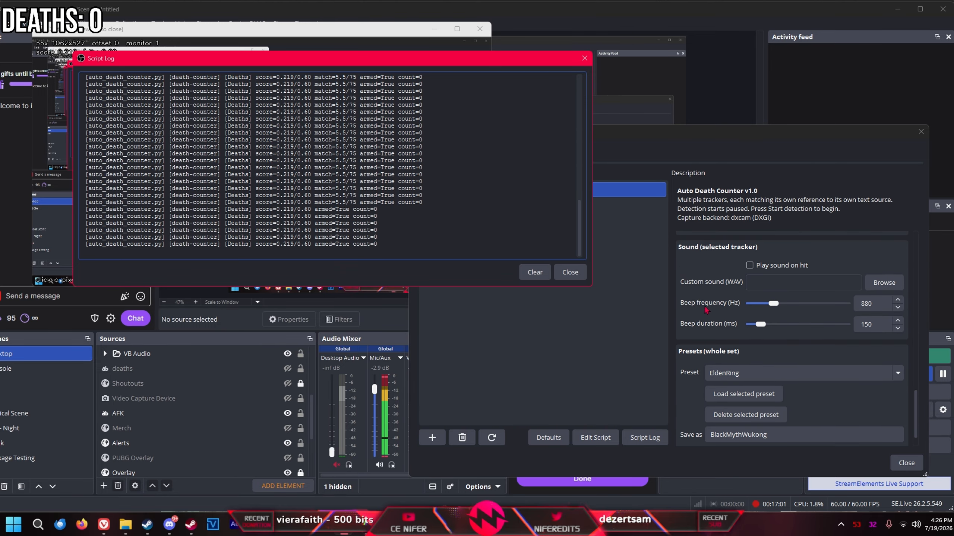
scroll(707, 309, "up", 1)
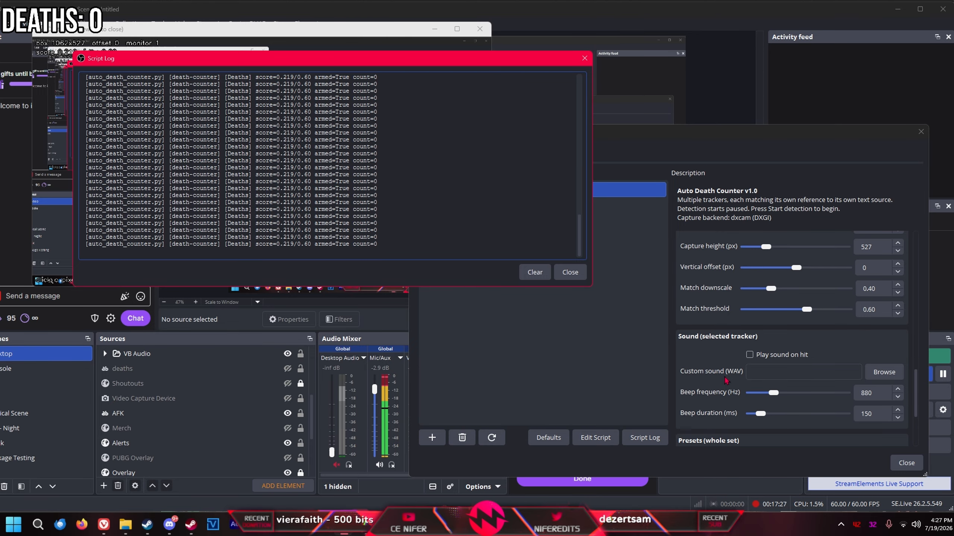
scroll(726, 380, "down", 3)
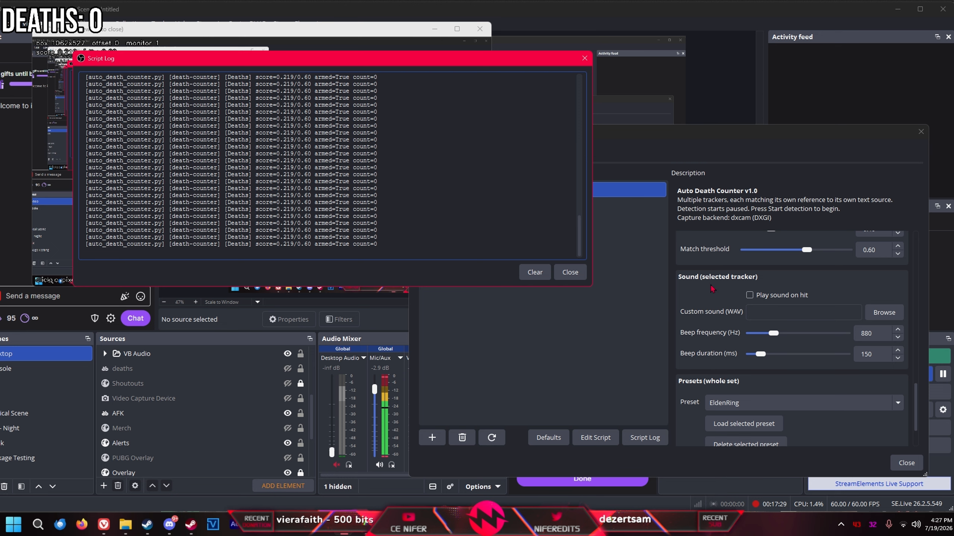
scroll(713, 288, "down", 3)
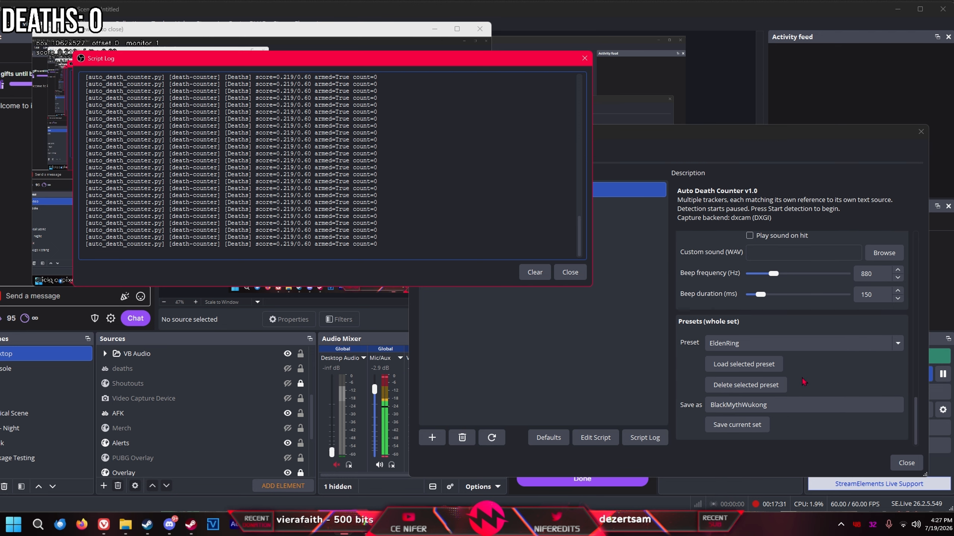
scroll(802, 382, "up", 6)
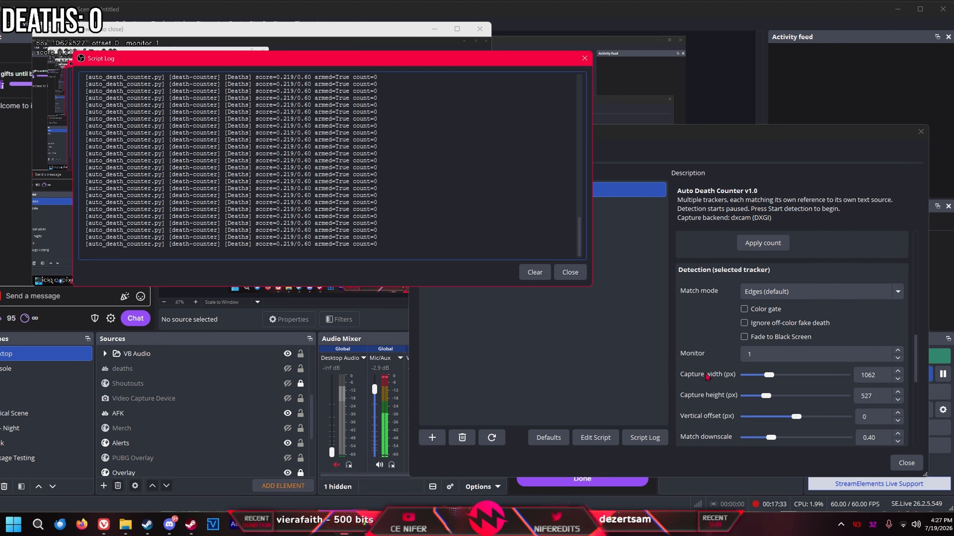
scroll(708, 375, "up", 2)
scroll(712, 369, "down", 8)
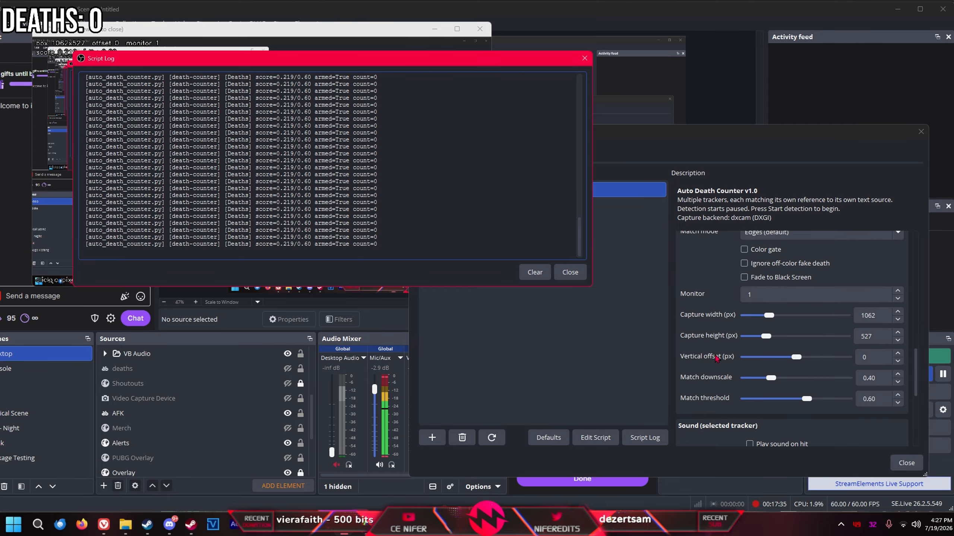
left_click(741, 348)
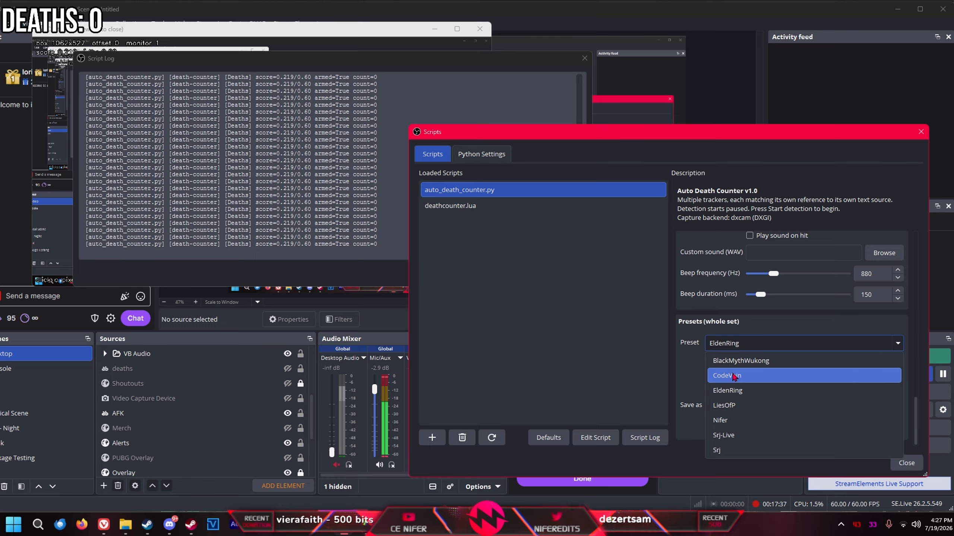
left_click(742, 390)
- Enable the color gate and the option to ignore off-color fake deaths in the Deaths tracker's detection settings
scroll(721, 340, "up", 6)
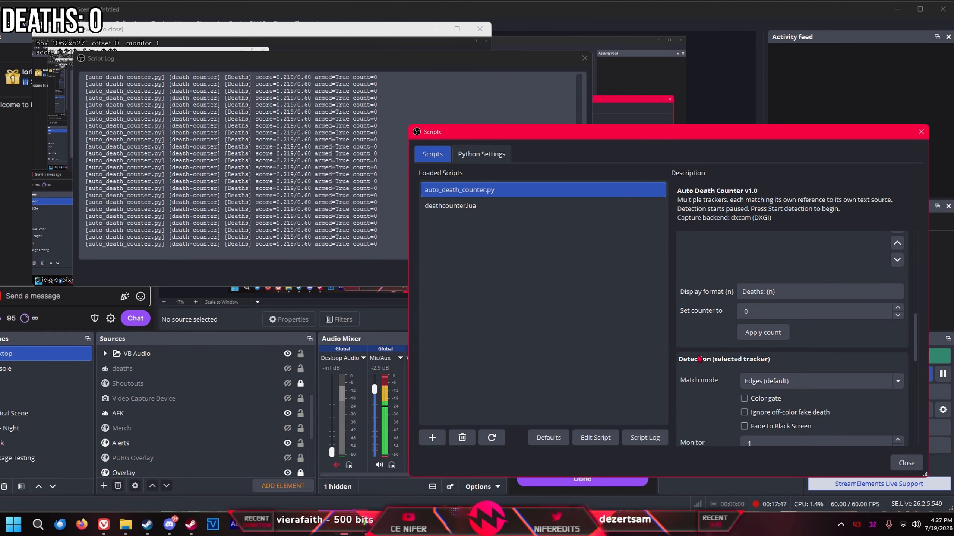
scroll(715, 354, "down", 2)
scroll(715, 331, "down", 1)
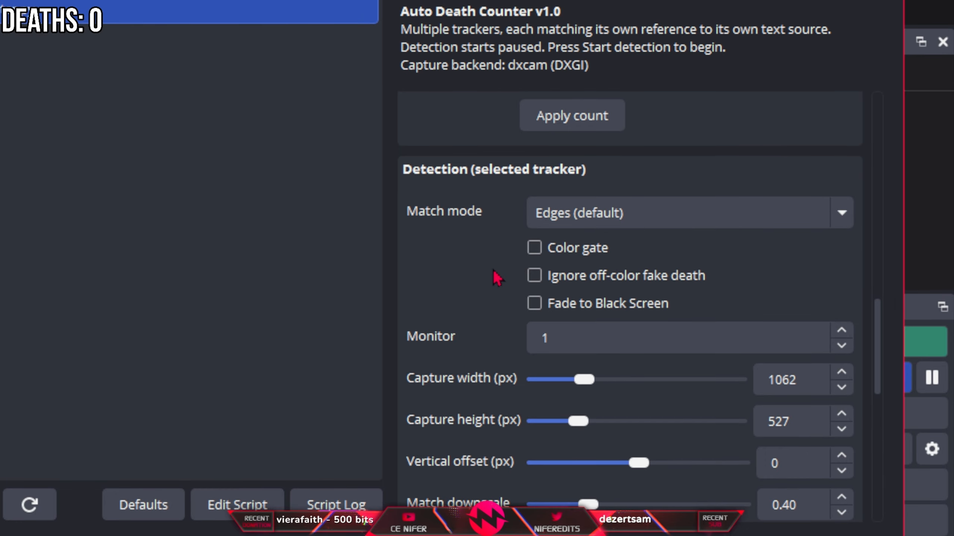
left_click(576, 249)
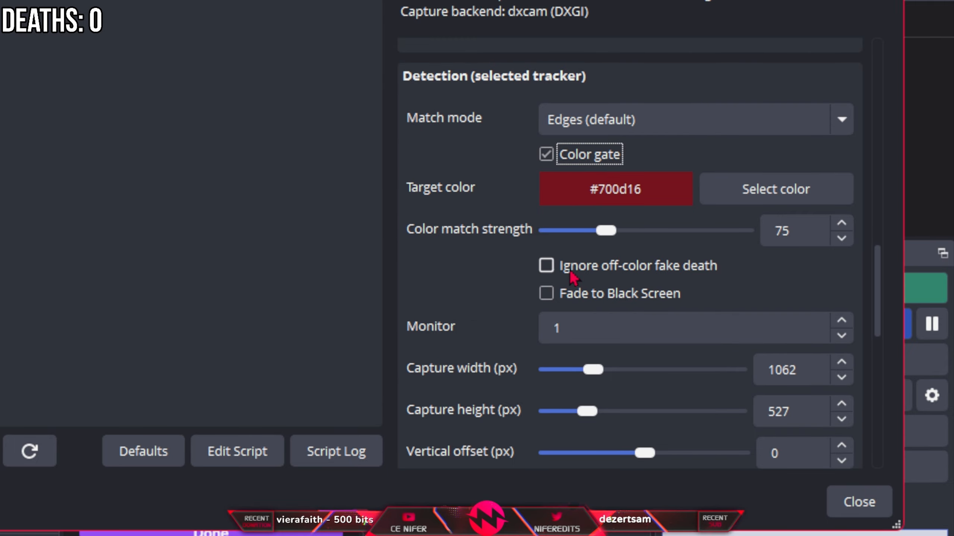
left_click(571, 271)
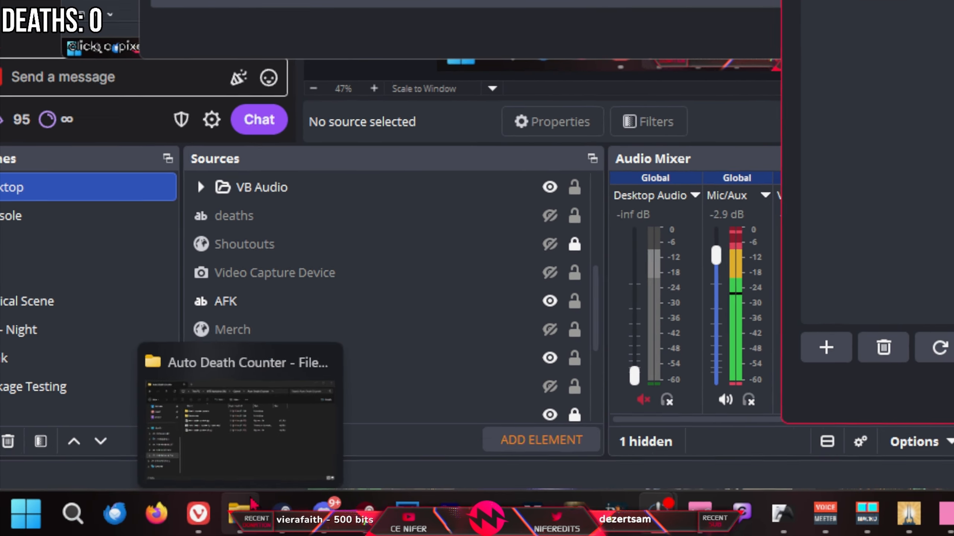
- Switch to the Auto Death Counter folder in File Explorer and open its References > Deaths subfolder
left_click(251, 502)
left_click(205, 134)
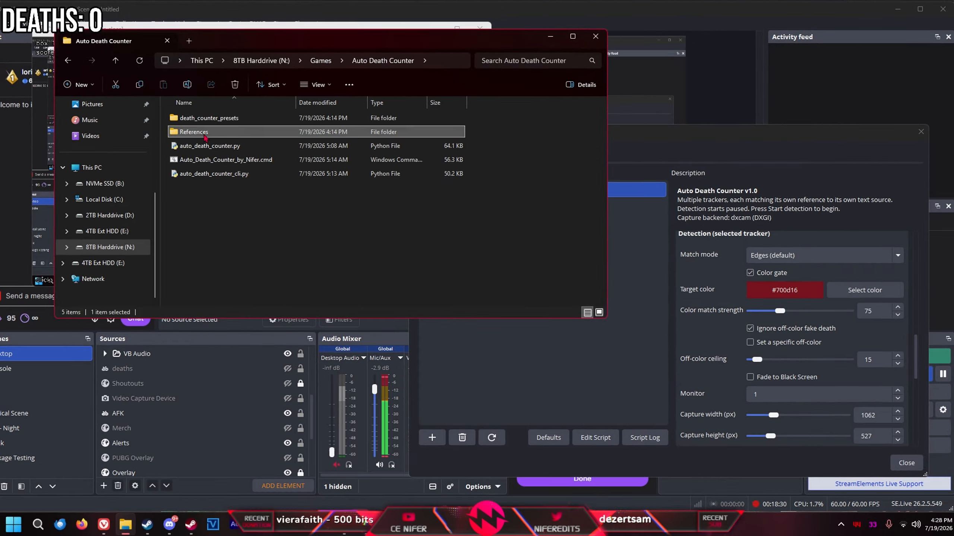
double_click(205, 134)
double_click(199, 118)
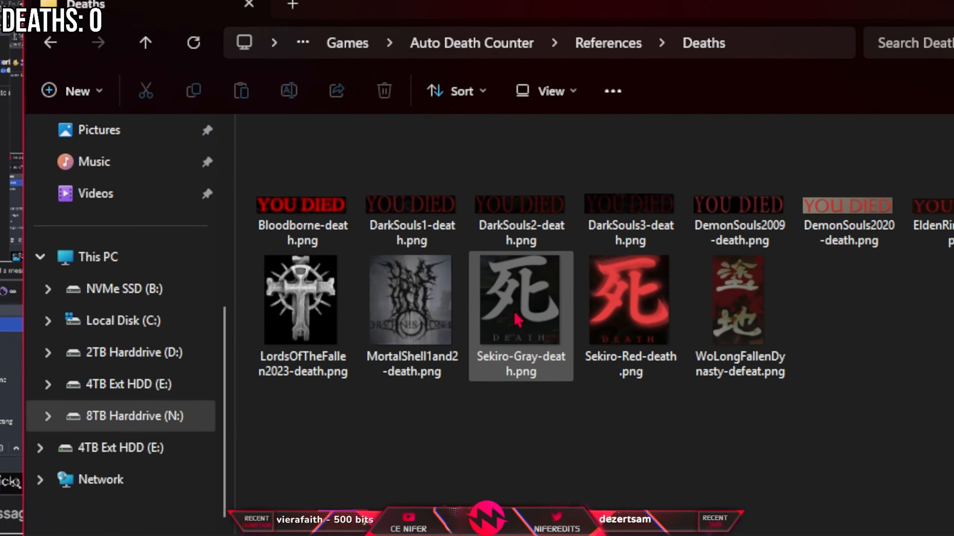
- Compare the Sekiro-Gray-death.png and Sekiro-Red-death.png references at a larger thumbnail size, and minimize File Explorer
left_click(330, 205)
left_click(383, 199)
left_click(336, 208)
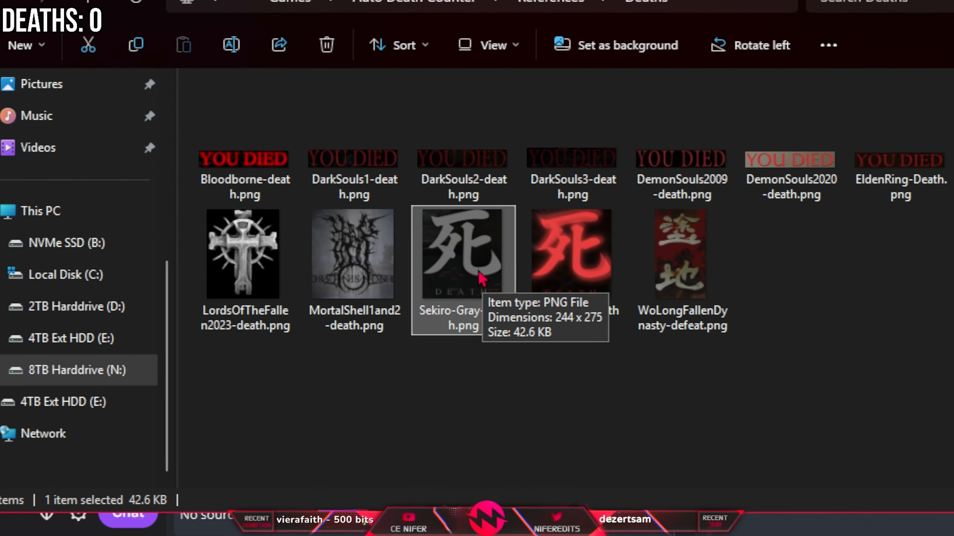
left_click(560, 264)
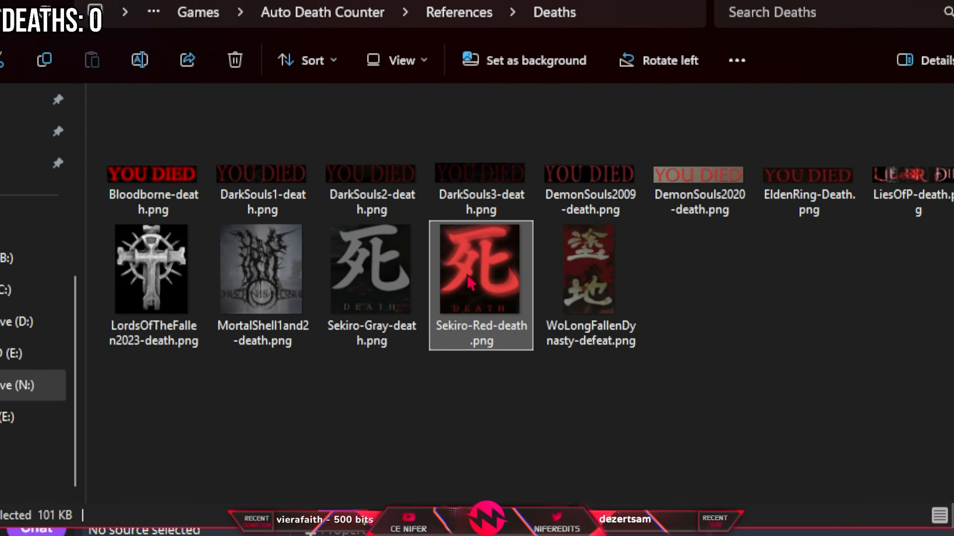
scroll(465, 276, "up", 1)
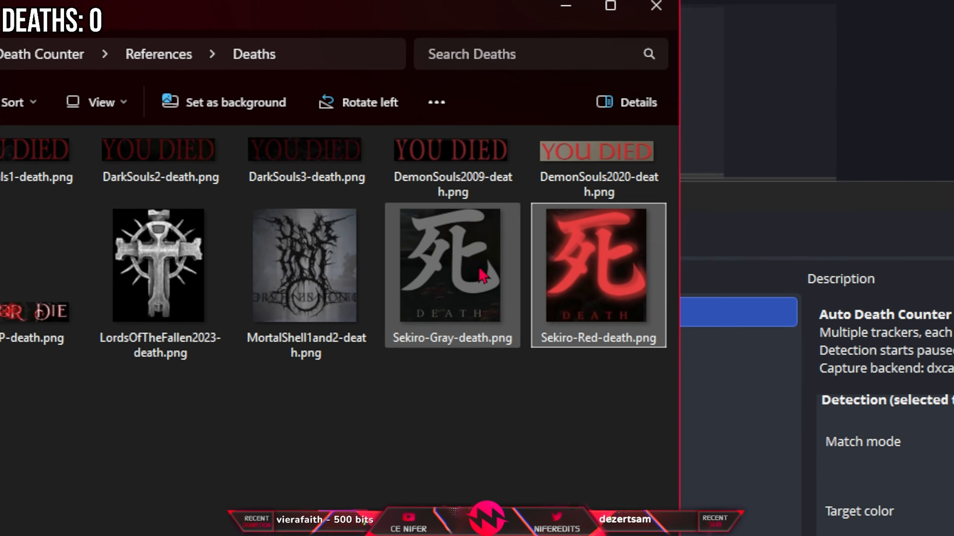
left_click(768, 227)
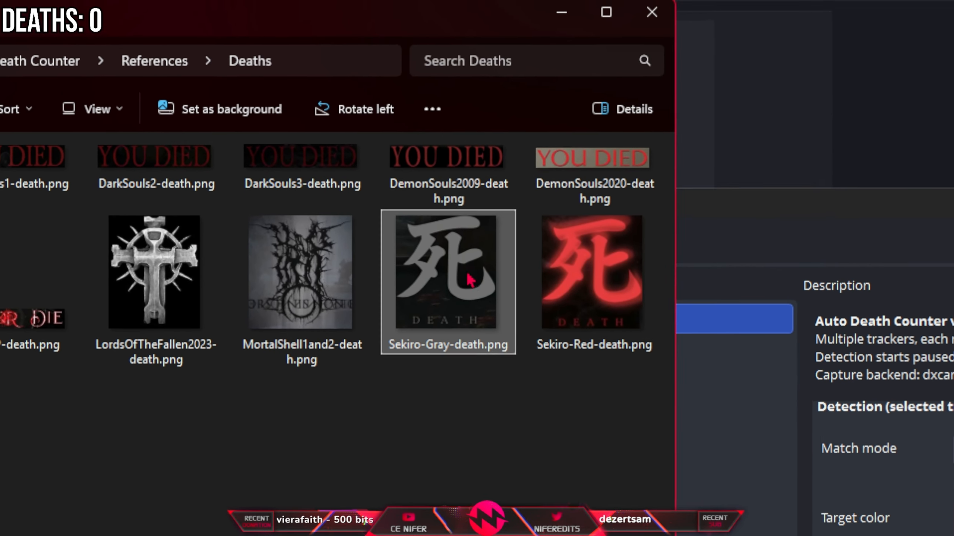
left_click(586, 270)
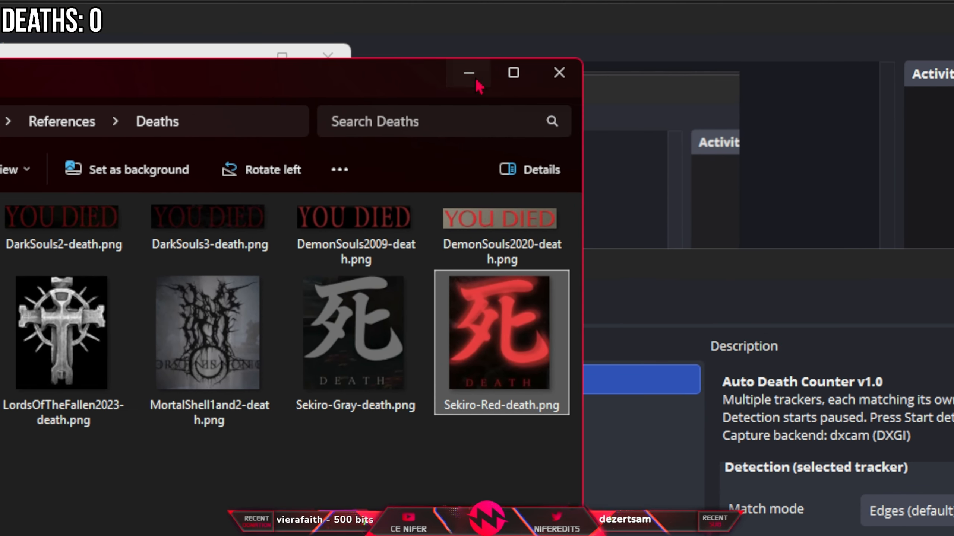
left_click(469, 74)
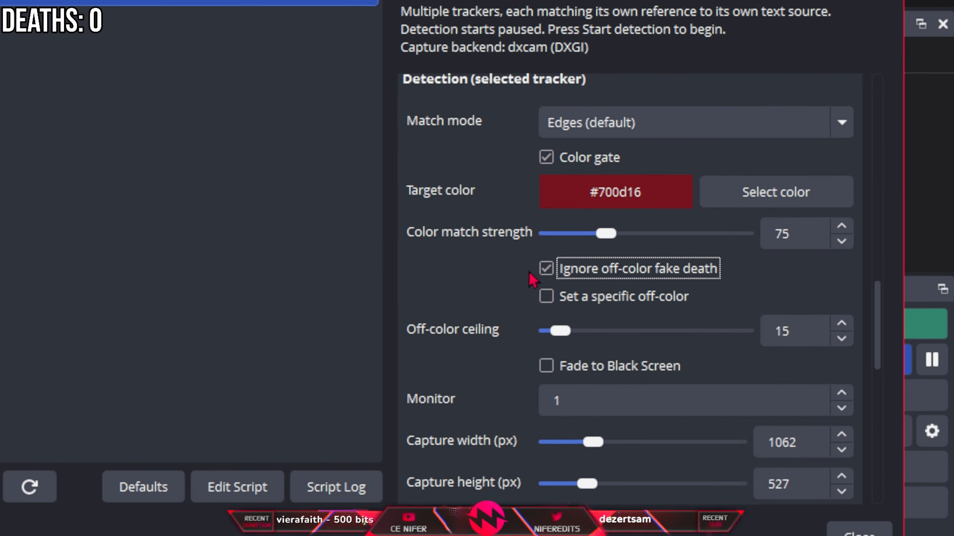
- Enable Fade to Black Screen, try a specific off-color, and turn off both the specific off-color and Ignore off-color fake death options
left_click(620, 296)
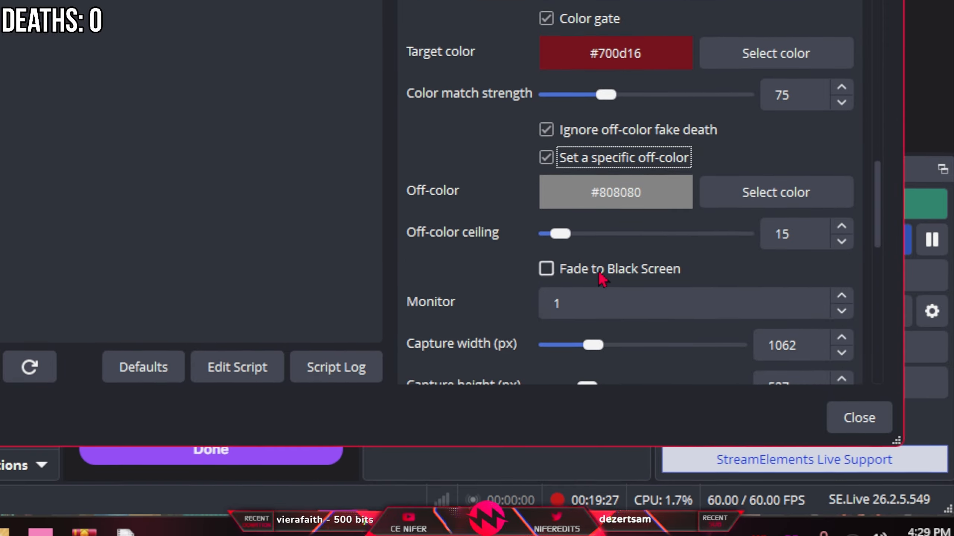
left_click(597, 271)
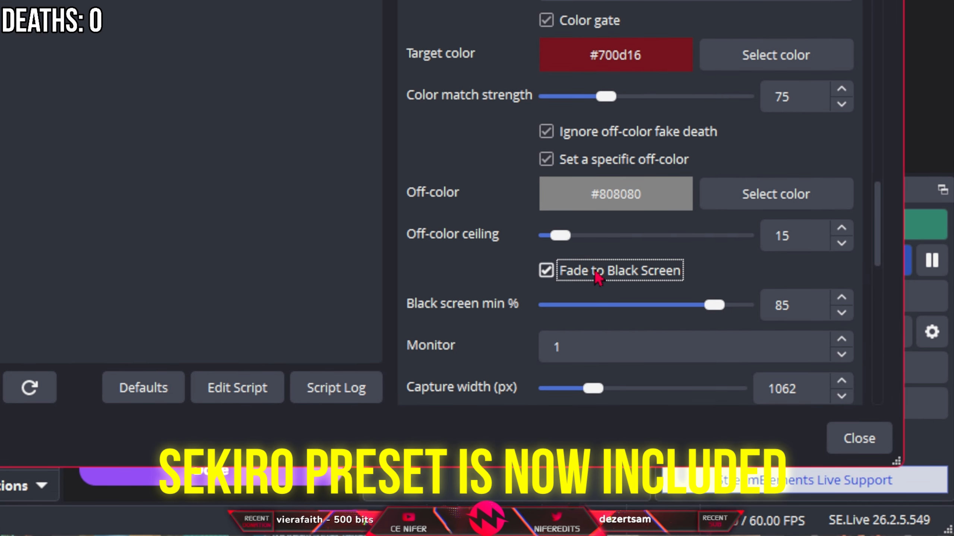
scroll(441, 227, "down", 4)
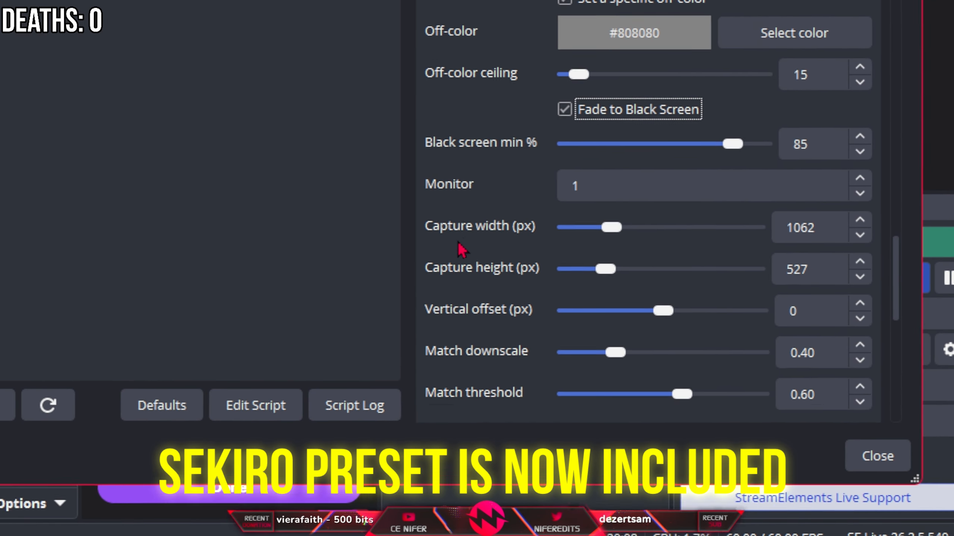
scroll(482, 277, "up", 2)
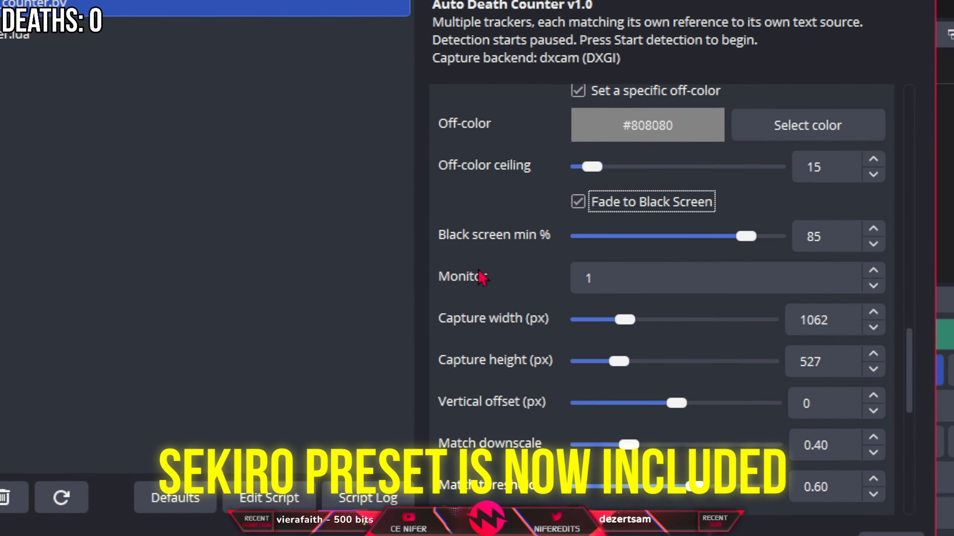
scroll(479, 277, "up", 6)
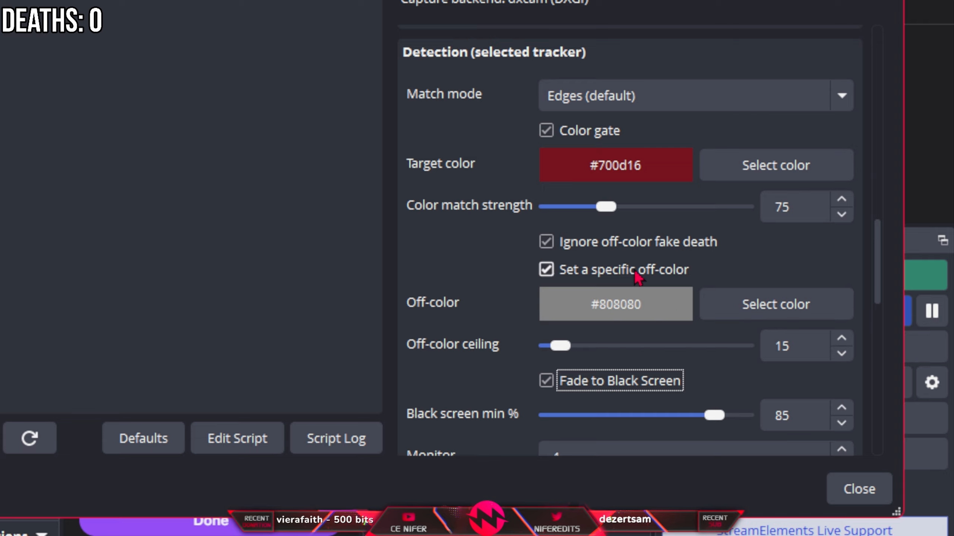
left_click(637, 270)
left_click(634, 242)
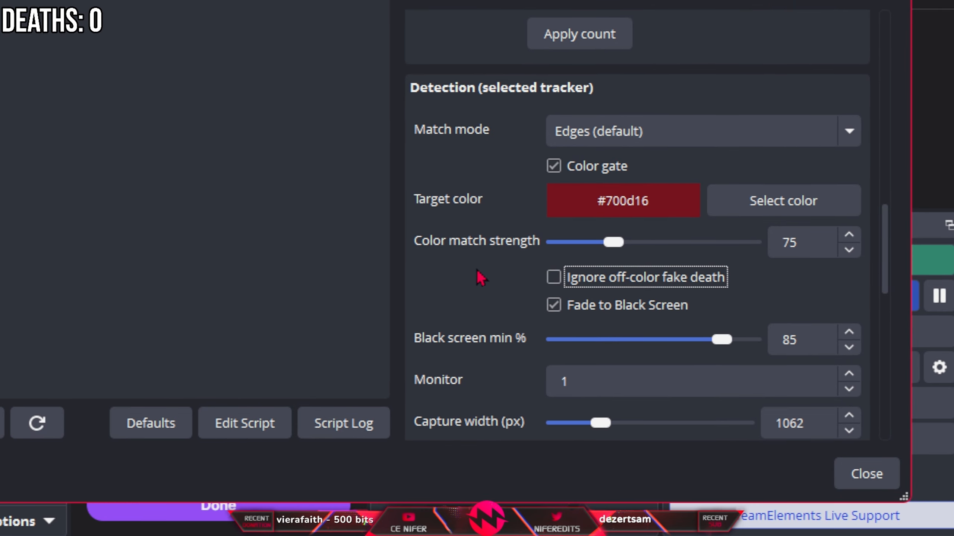
scroll(482, 278, "up", 10)
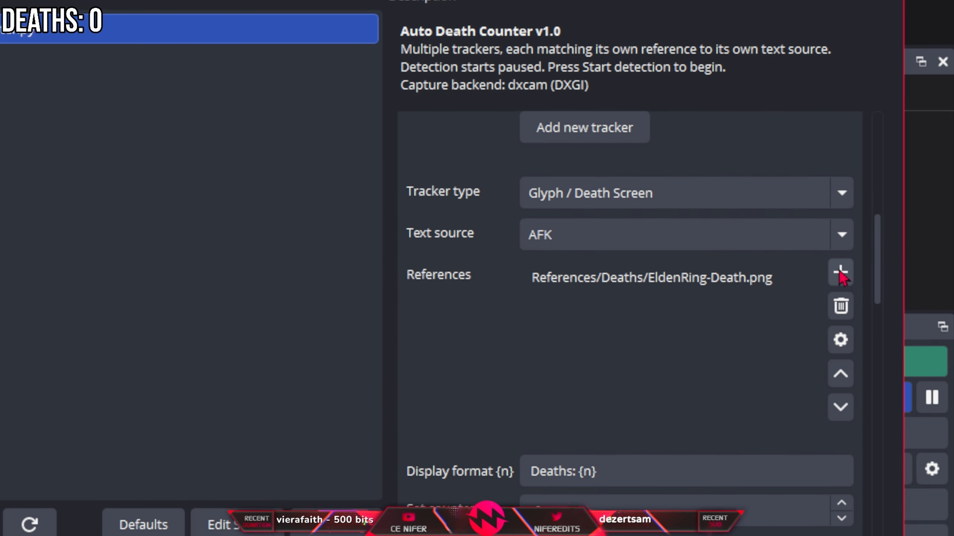
left_click(840, 278)
left_click(867, 283)
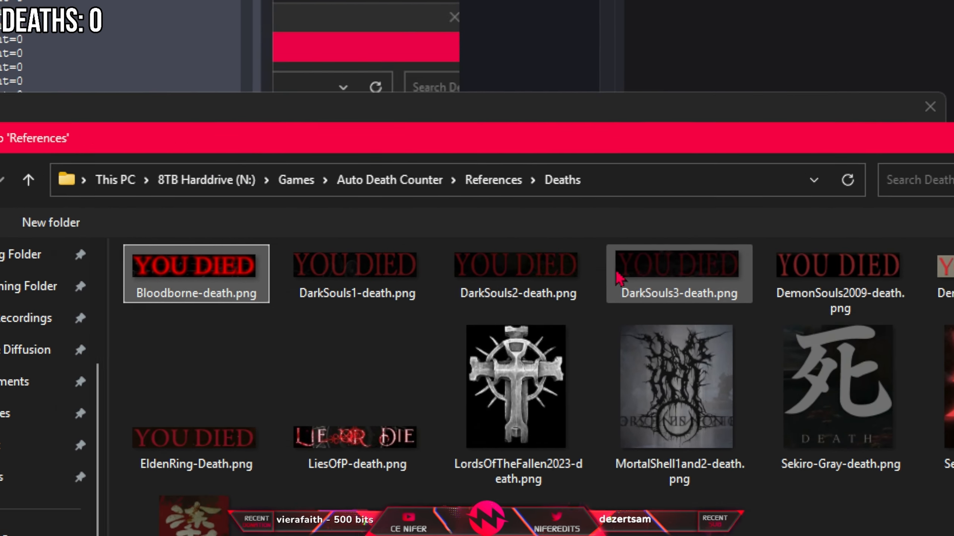
left_click(619, 279, "shift")
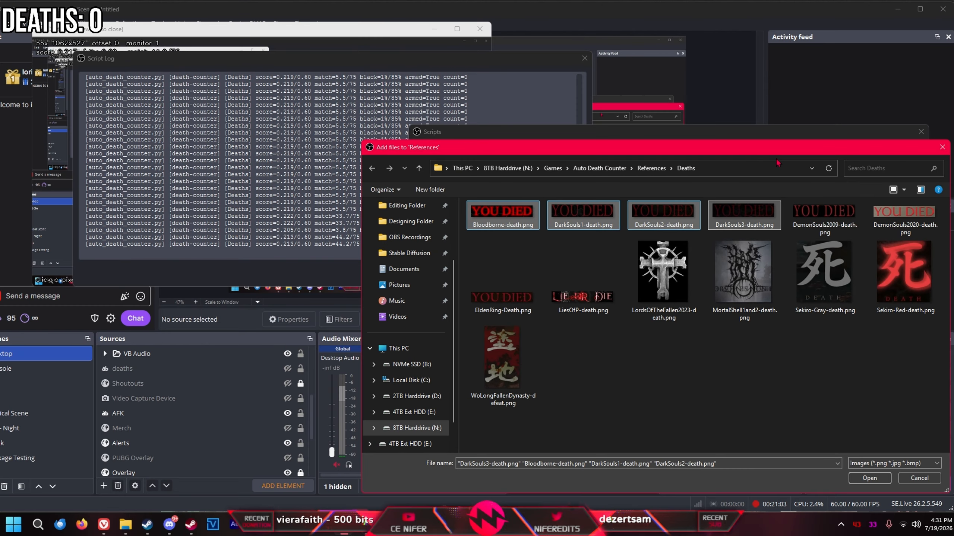
left_click_drag(933, 146, 782, 131)
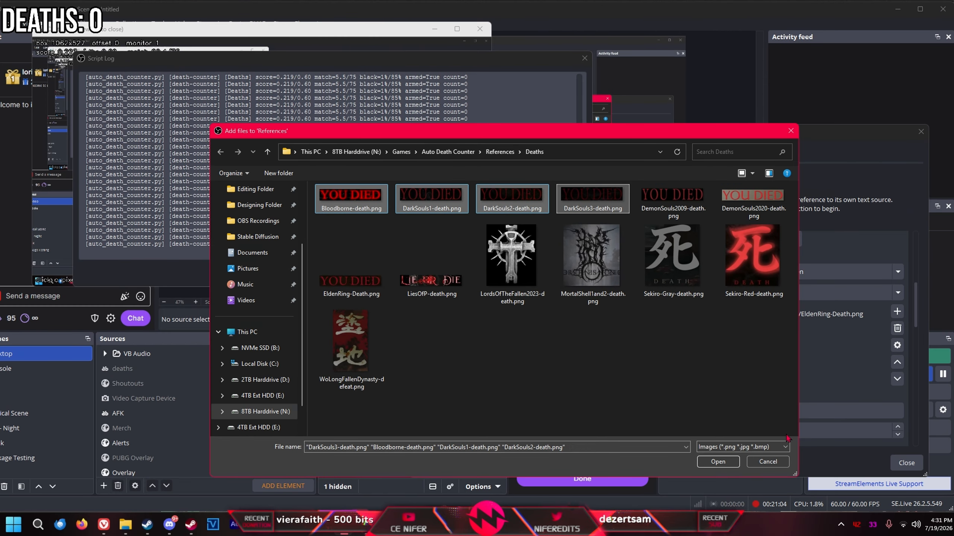
left_click(777, 464)
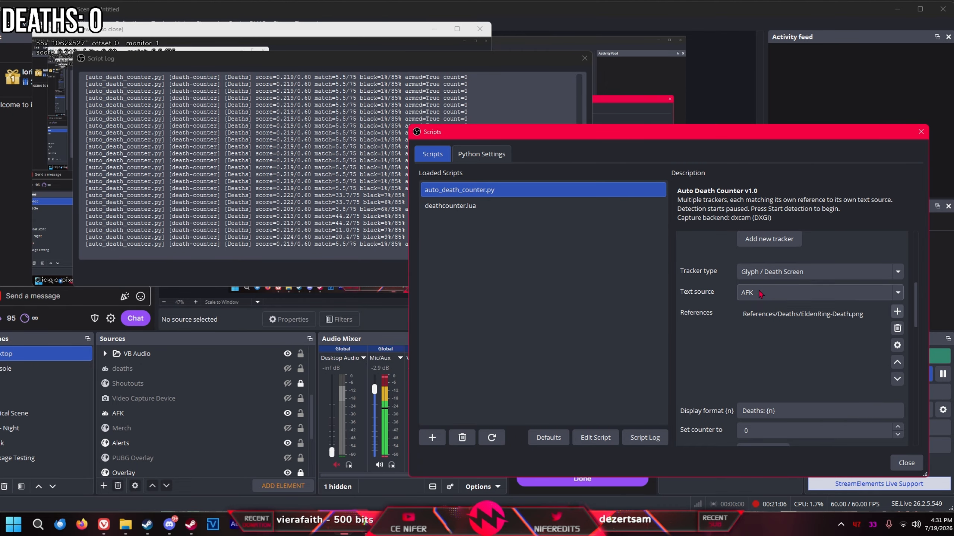
- Change the Deaths tracker's type to Health Bar / Black Screen and look over its detection and health bar settings
scroll(744, 312, "up", 3)
left_click(792, 361)
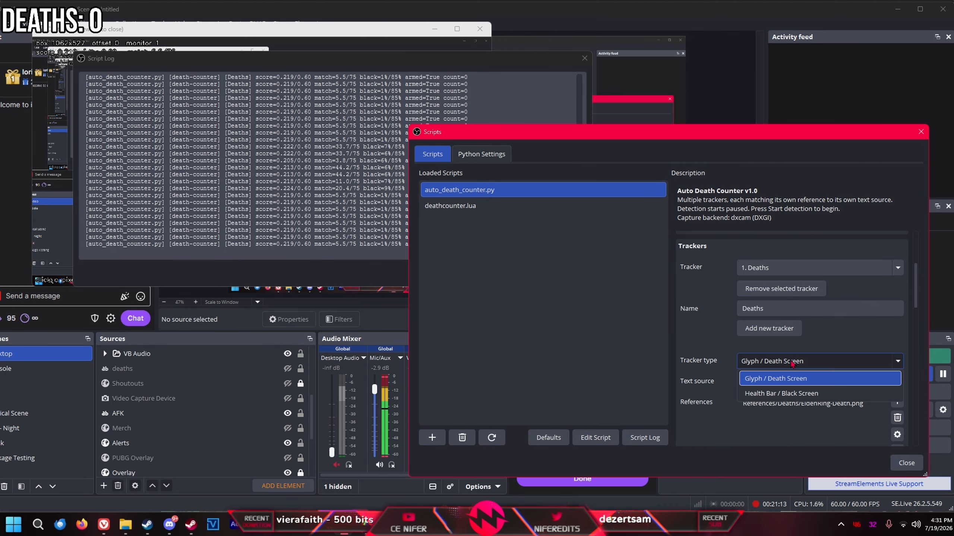
left_click(769, 393)
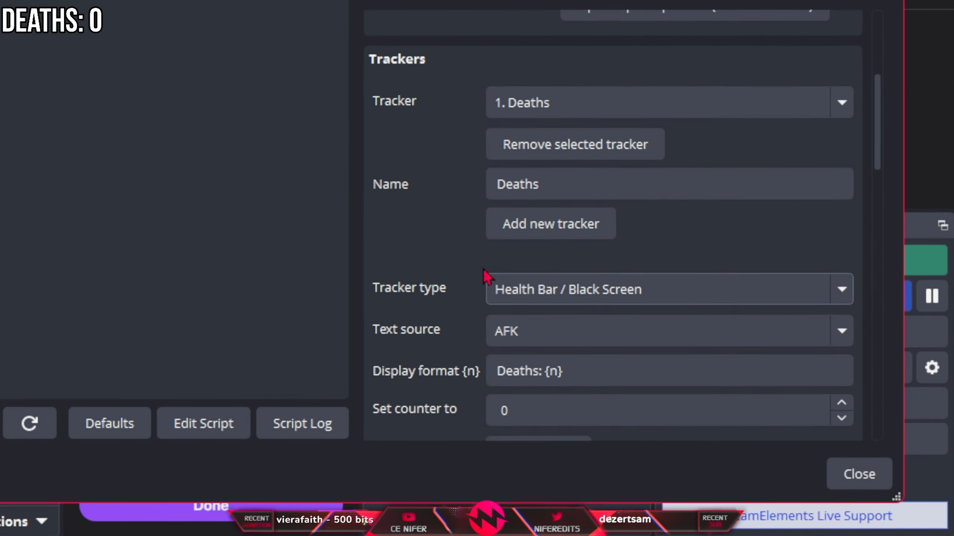
scroll(481, 269, "down", 5)
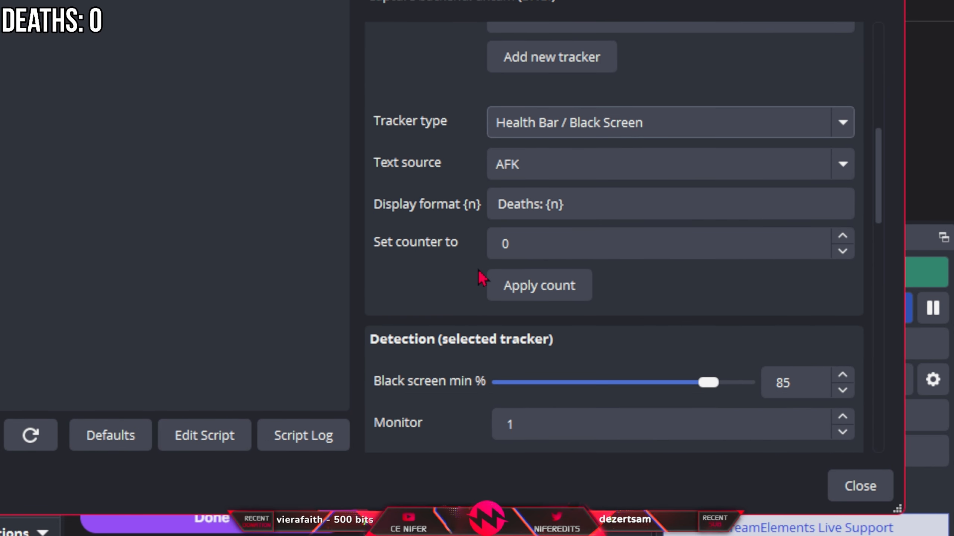
scroll(479, 272, "down", 5)
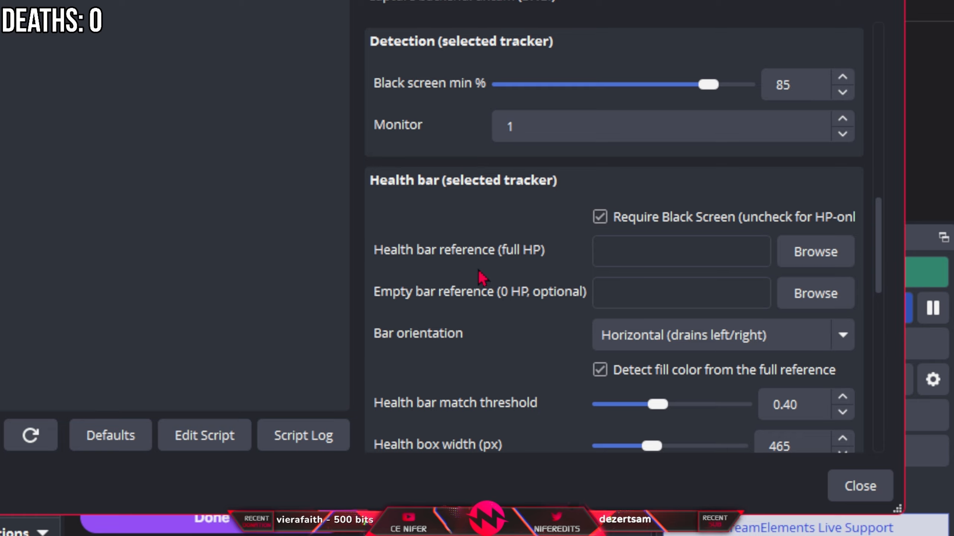
- Select the CodeVein preset for the whole tracker set and load it
scroll(478, 270, "down", 10)
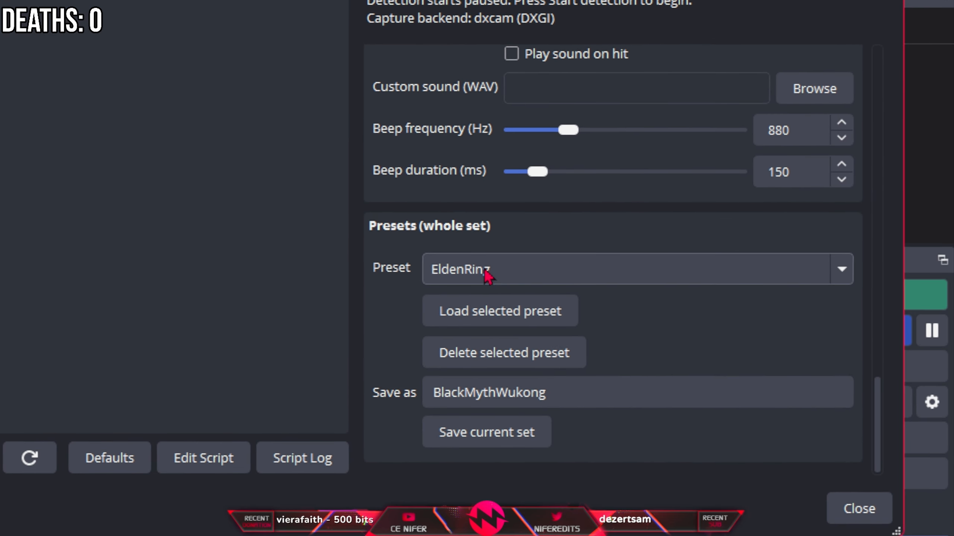
left_click(488, 276)
left_click(494, 277)
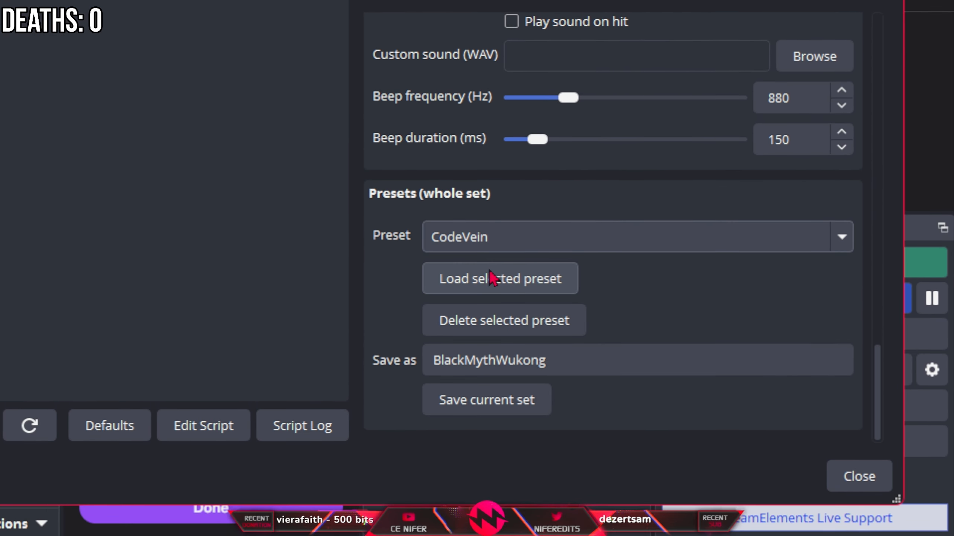
left_click(492, 278)
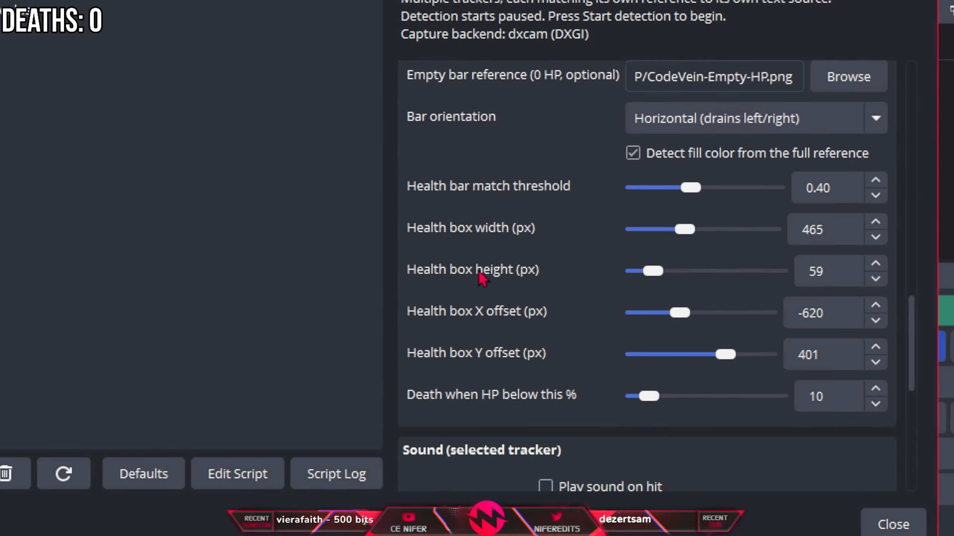
- Review the loaded health bar references, the script log's HP readings and the health box in the capture preview
scroll(483, 278, "up", 3)
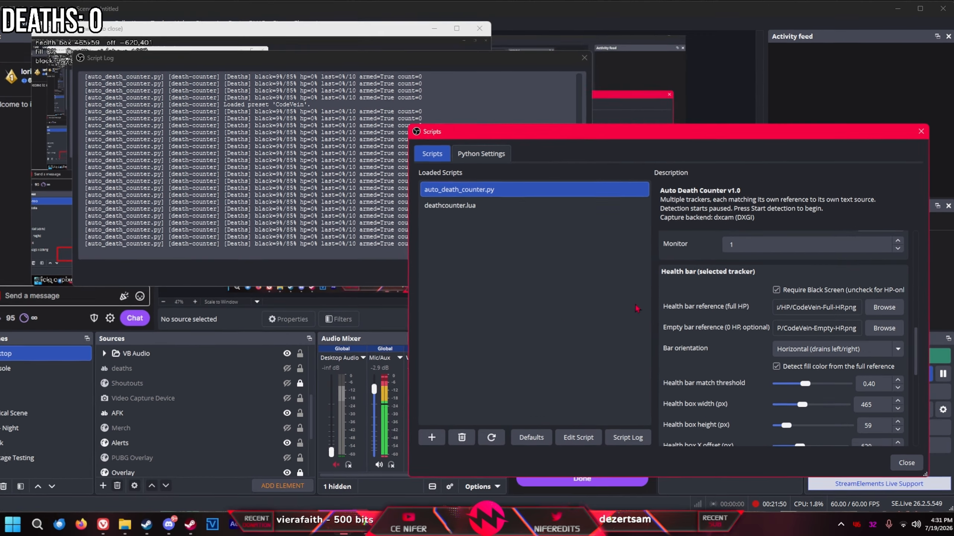
left_click(291, 268)
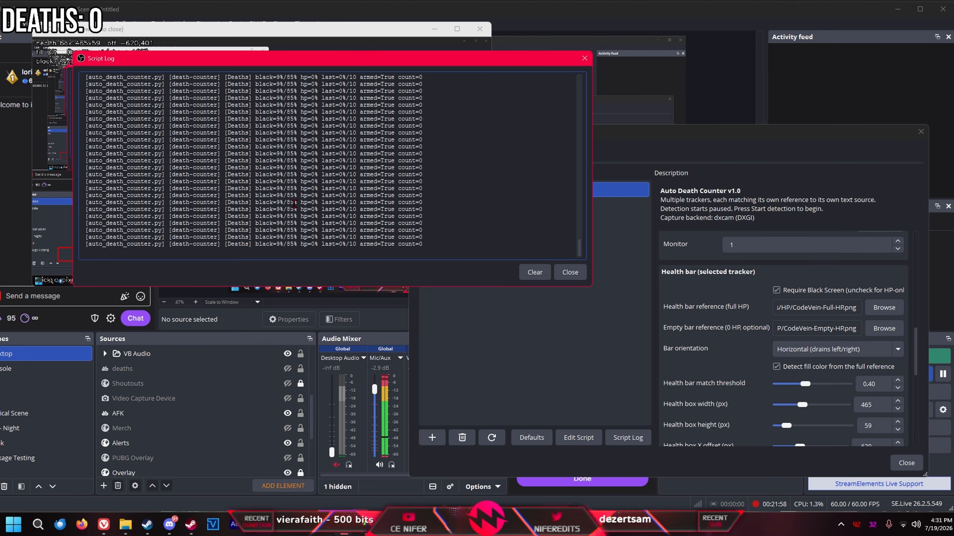
left_click(148, 32)
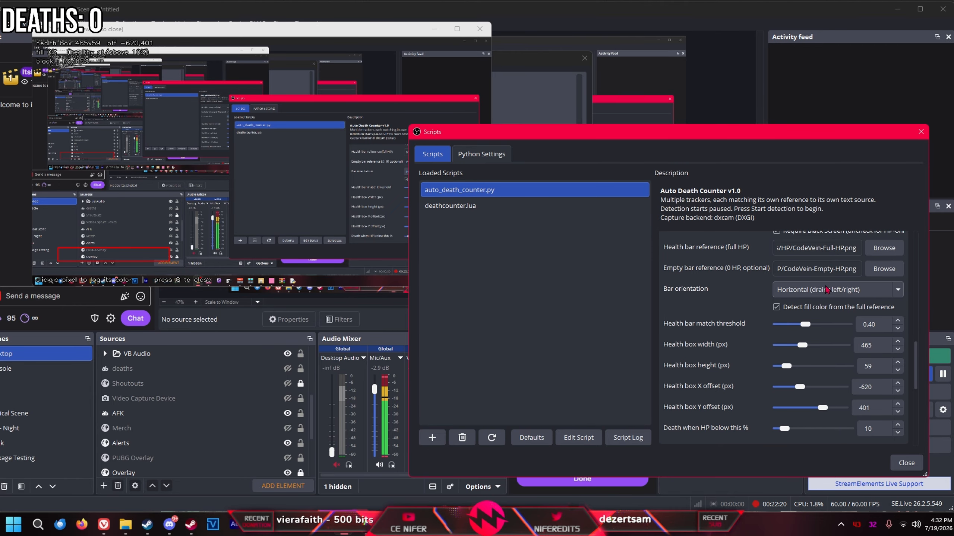
- Keep the bar orientation at Horizontal (drains left/right) and disable detecting the fill color from the full reference
left_click(827, 290)
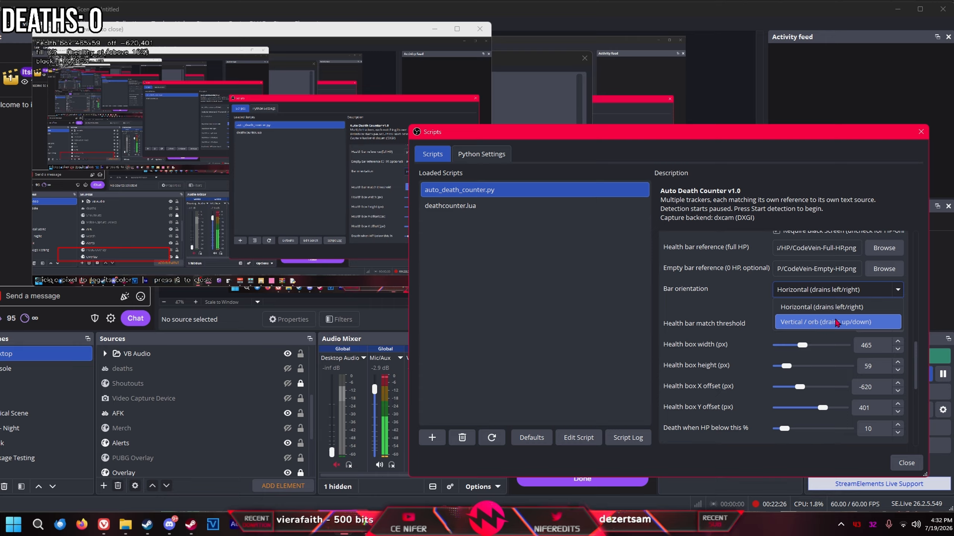
left_click(825, 312)
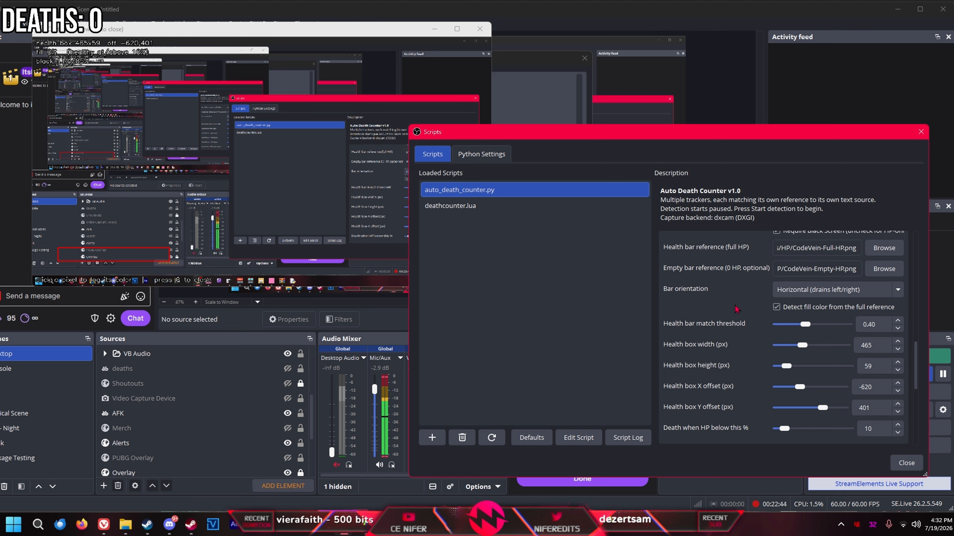
left_click(801, 313)
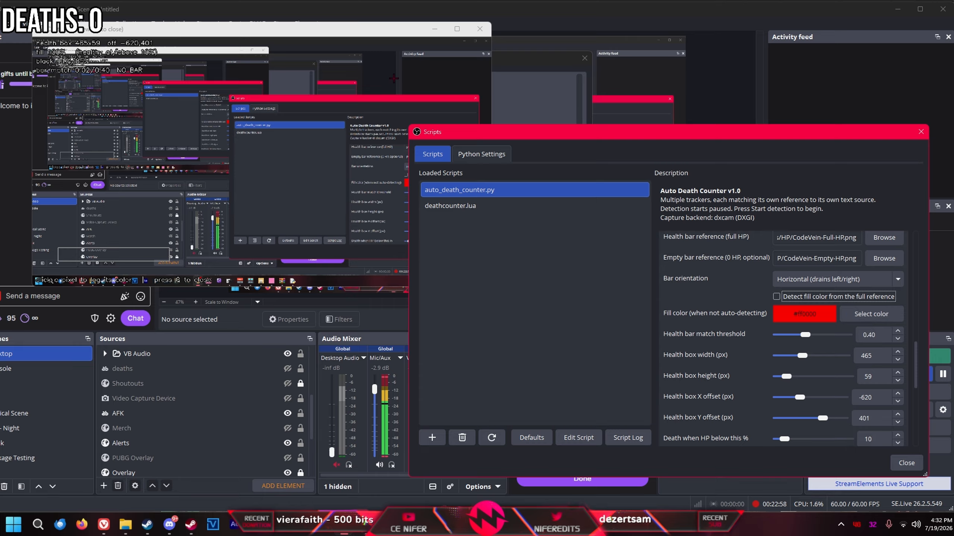
- Move the capture preview clear, sample pixel colors in it, and read the picked values in the script log alongside the fill color setting
left_click(345, 31)
left_click_drag(346, 31, 363, 95)
scroll(710, 304, "up", 10)
scroll(711, 303, "up", 3)
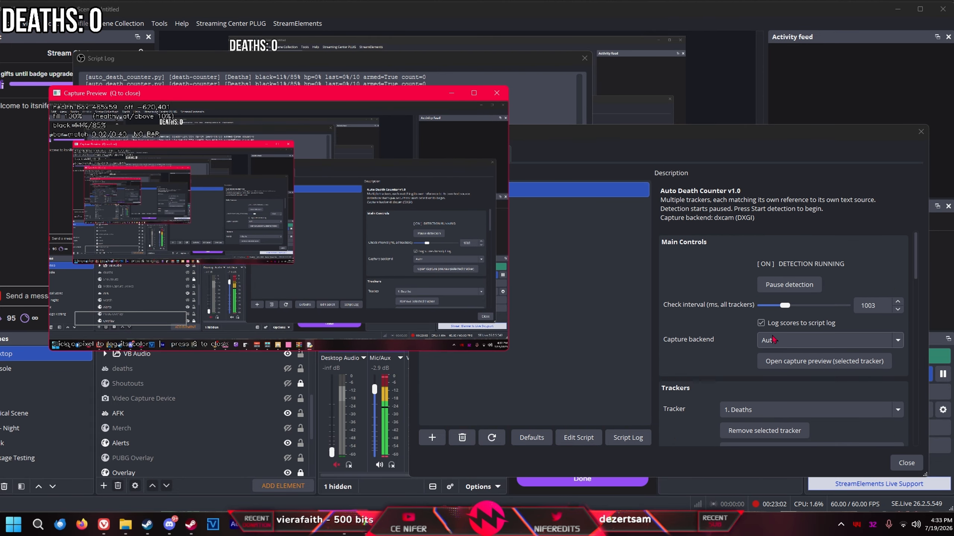
scroll(732, 349, "down", 10)
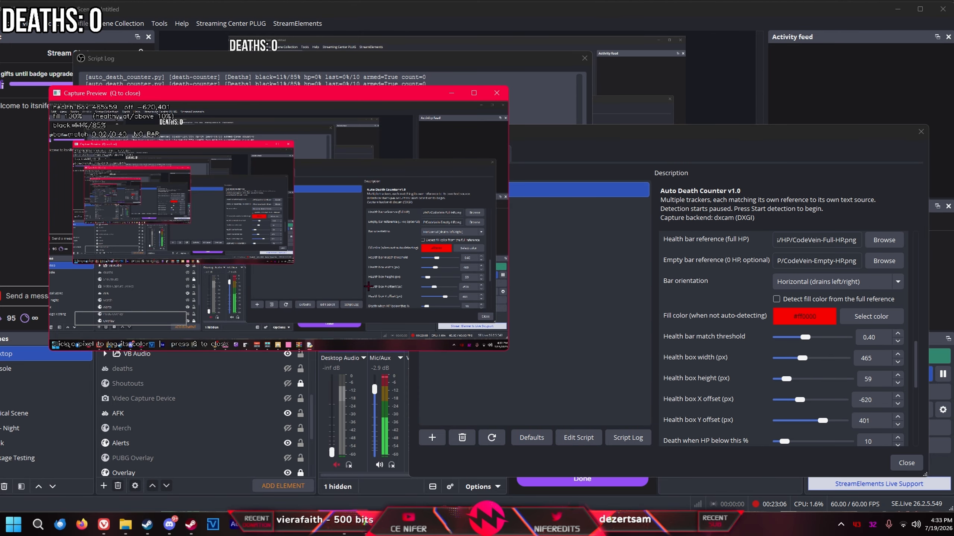
left_click(341, 221)
left_click(379, 63)
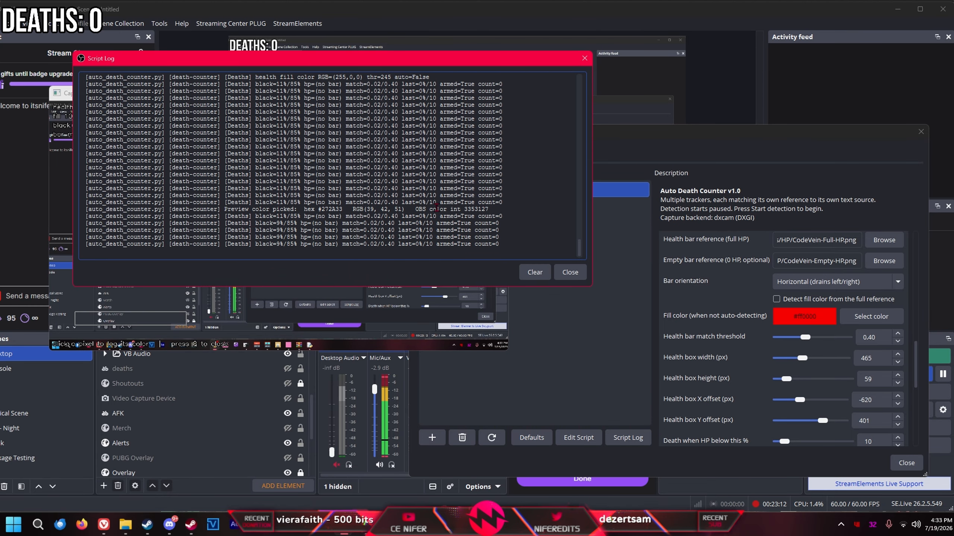
scroll(649, 371, "down", 6)
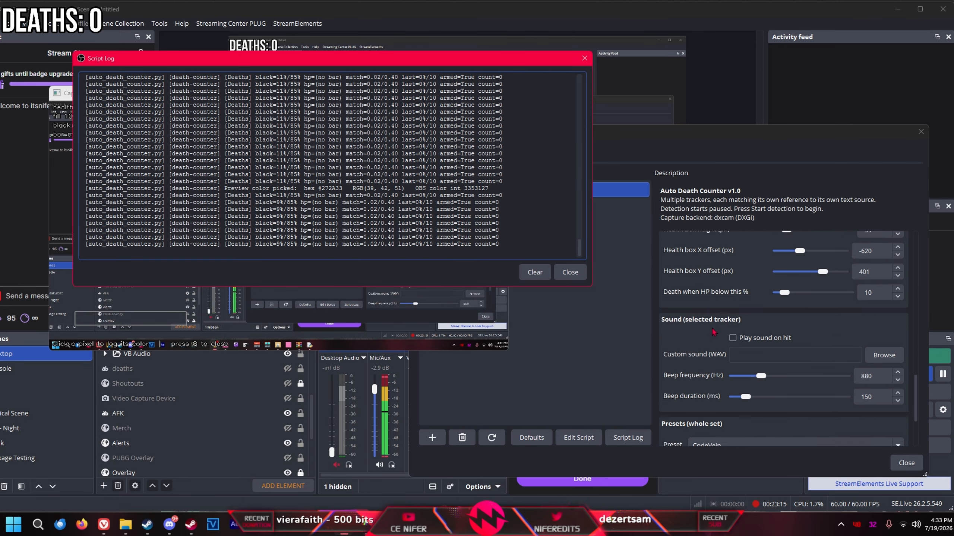
scroll(744, 433, "up", 7)
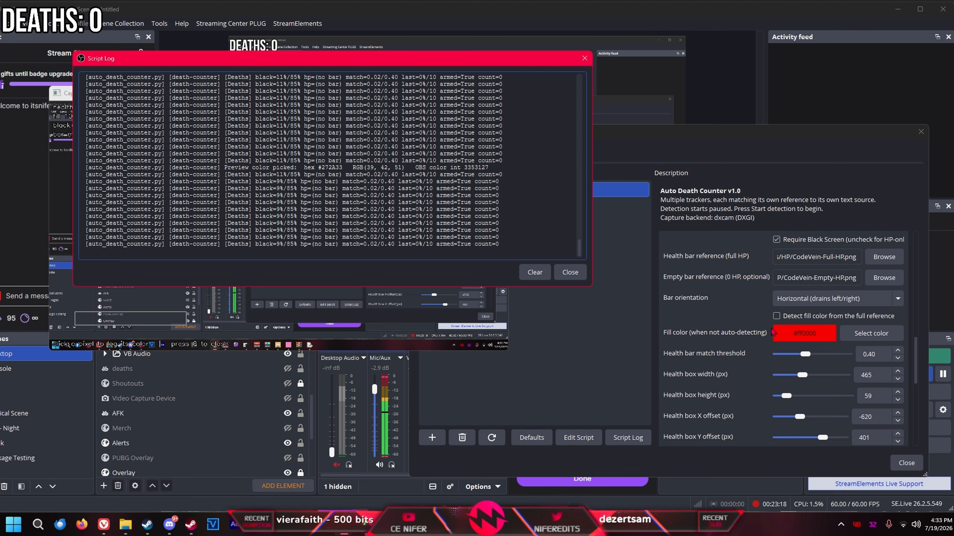
scroll(773, 332, "down", 2)
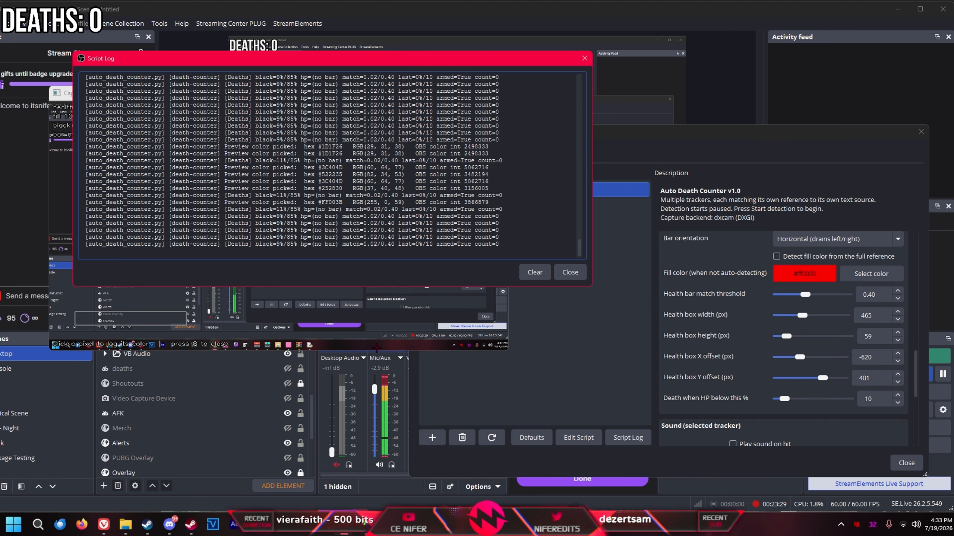
left_click(734, 318)
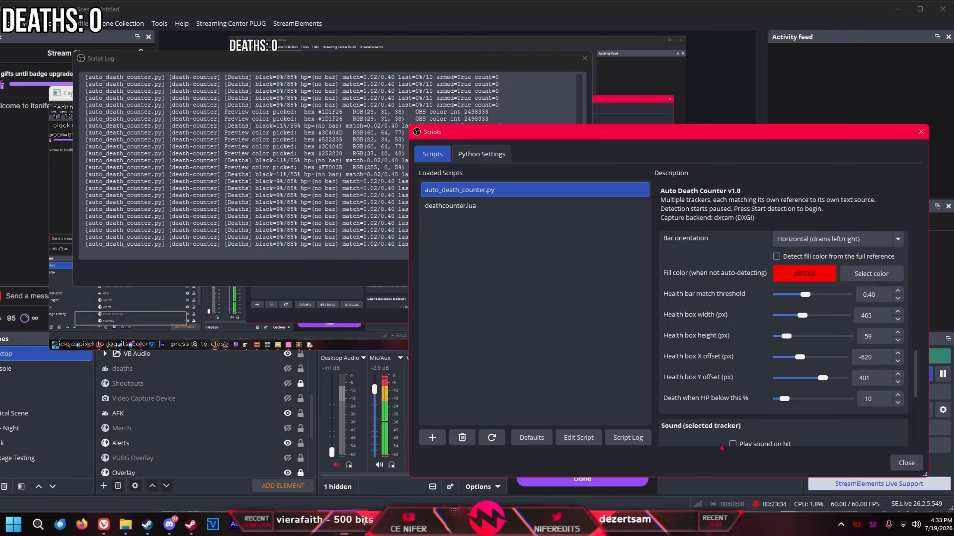
- Leave the HP percentage that counts as a death at 10 and set the check interval for all trackers to 446 ms
scroll(699, 413, "down", 2)
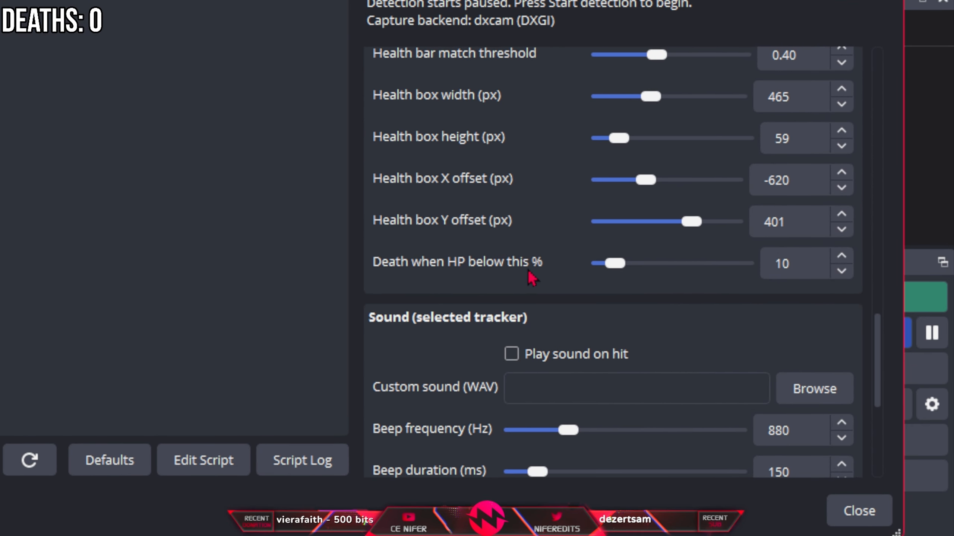
mouse_move(615, 264)
left_mouse_down()
mouse_move(600, 265)
mouse_move(614, 270)
left_mouse_up()
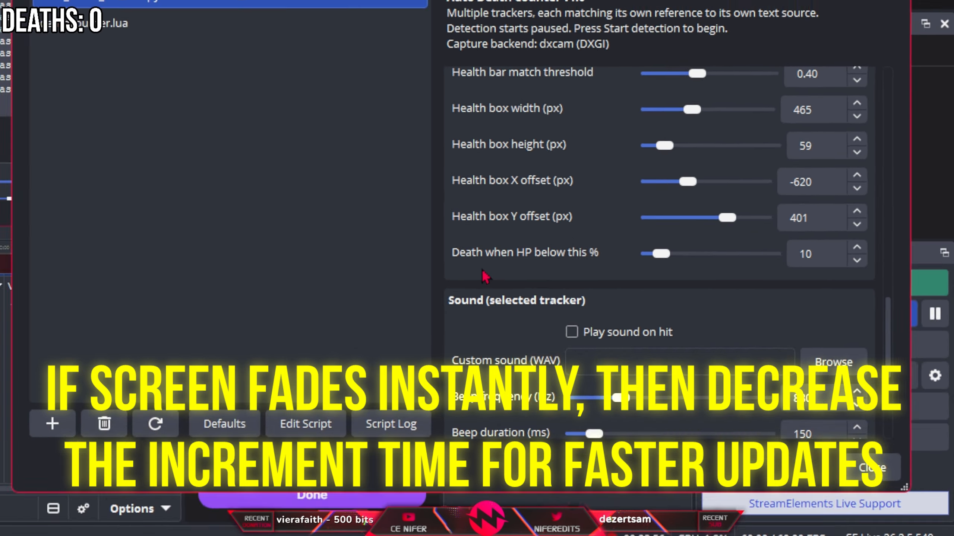
scroll(482, 278, "up", 10)
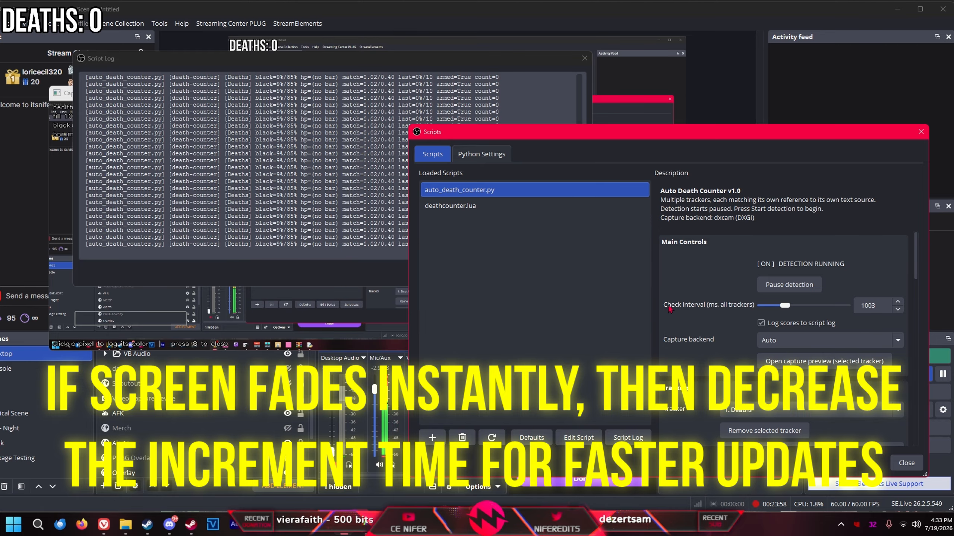
left_click_drag(789, 306, 767, 307)
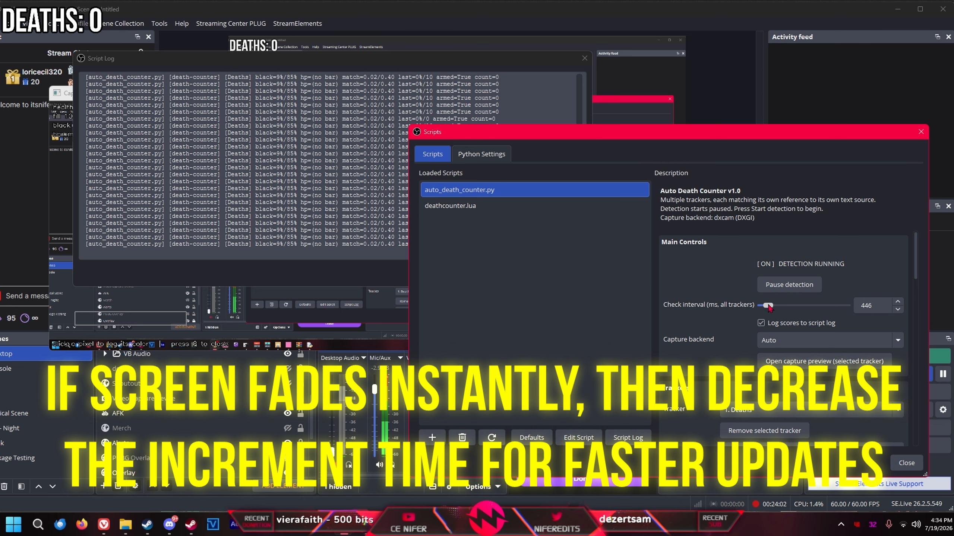
- Set the check interval for all trackers to 1000 ms
left_click(358, 230)
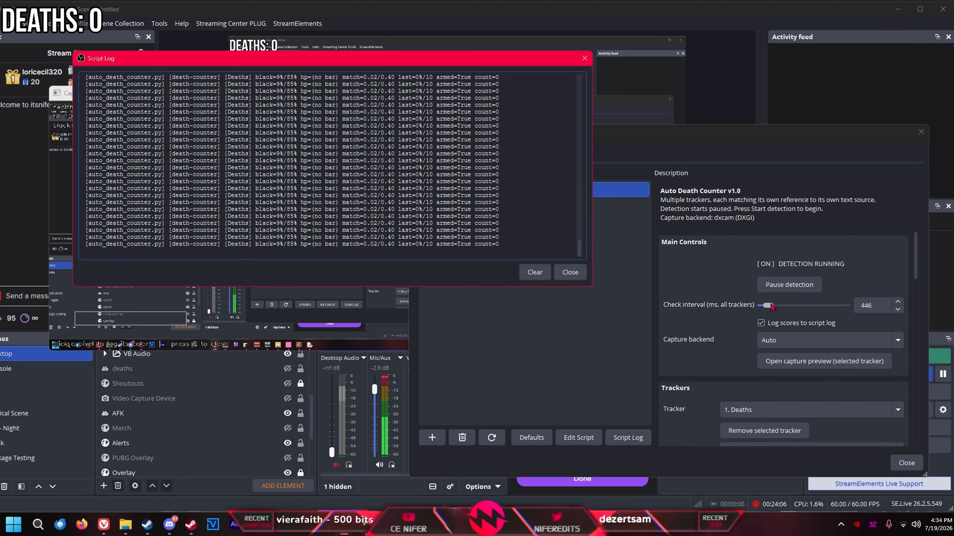
left_click_drag(768, 307, 773, 307)
left_click_drag(883, 302, 653, 300)
type("1000")
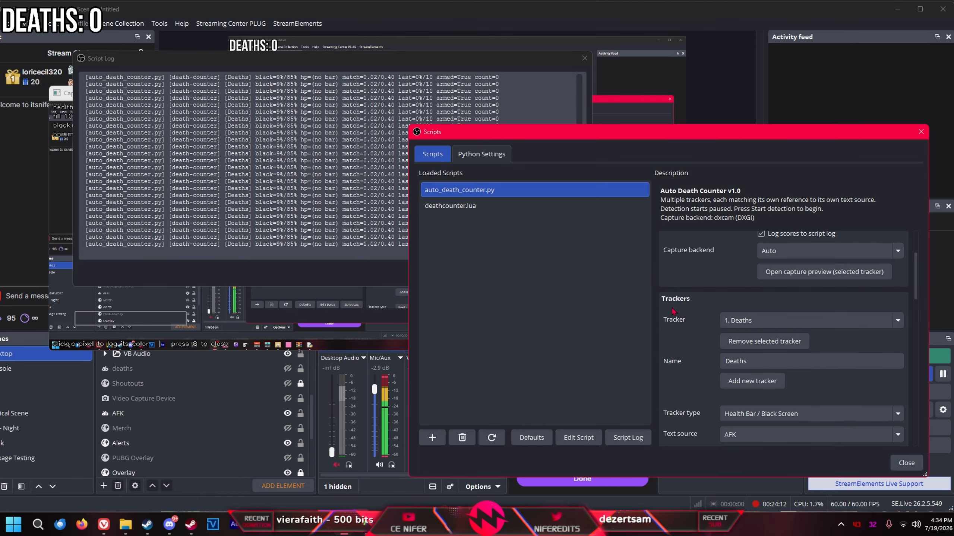
- Review the selected tracker's detection and health bar settings through to the presets, and highlight the BlackMythWukong save name
scroll(668, 312, "down", 10)
scroll(675, 298, "up", 5)
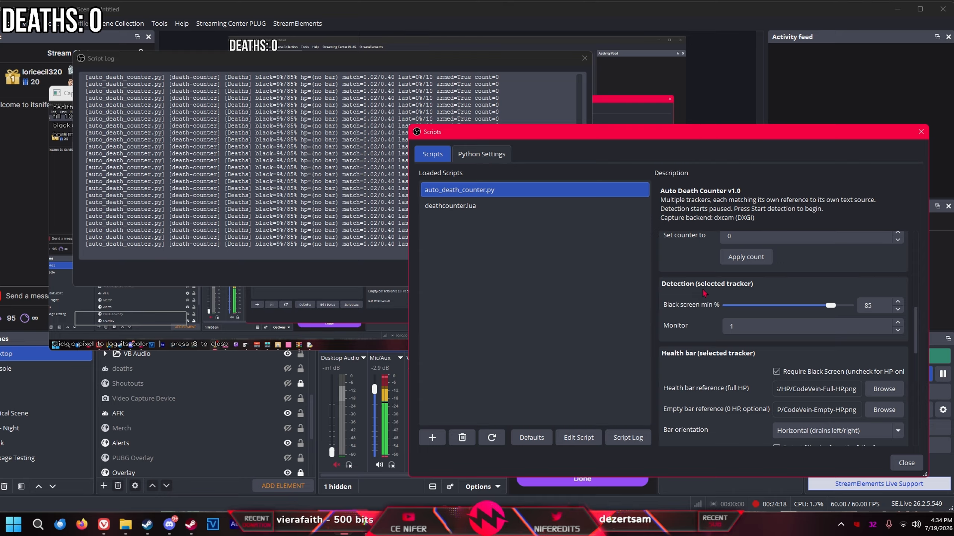
scroll(703, 293, "down", 8)
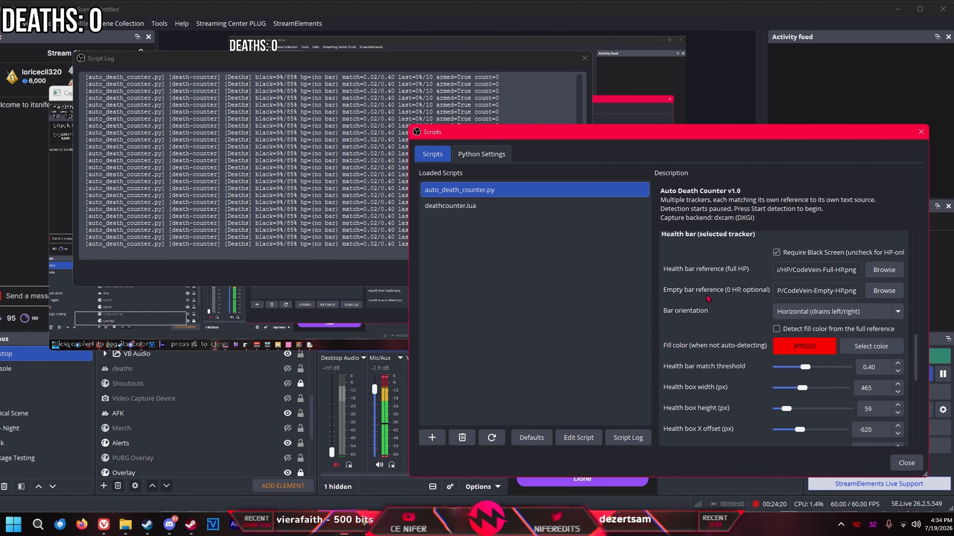
scroll(721, 295, "down", 1)
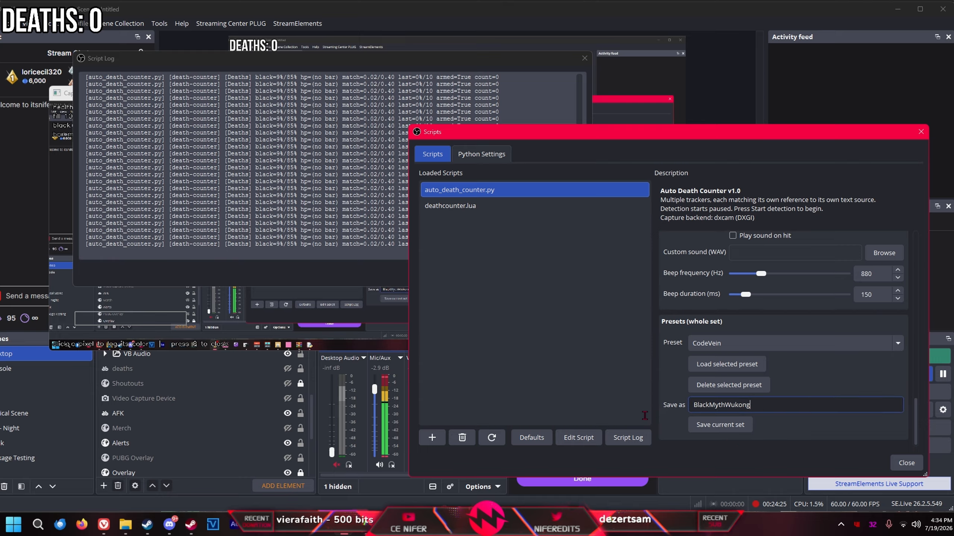
left_click_drag(763, 405, 692, 406)
left_click(712, 425)
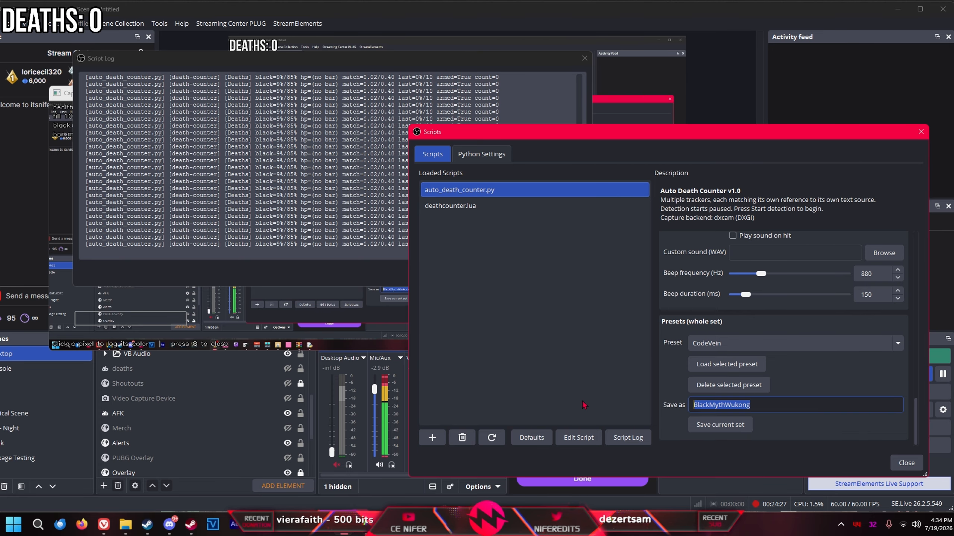
- In File Explorer, open death_counter_presets inside the Auto Death Counter folder and select the presets from BlackMythWukong.json to LiesOfP.json
left_click(126, 524)
left_click(278, 60)
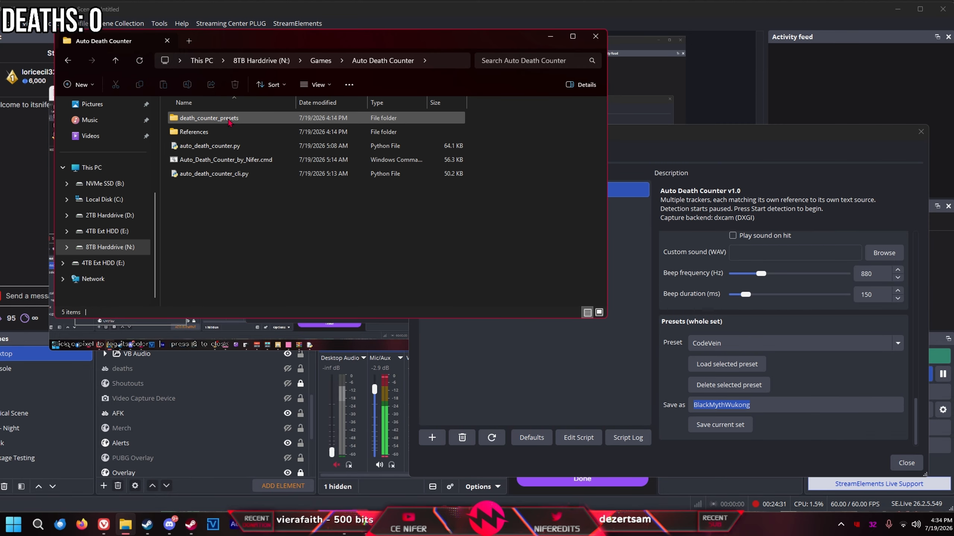
double_click(230, 118)
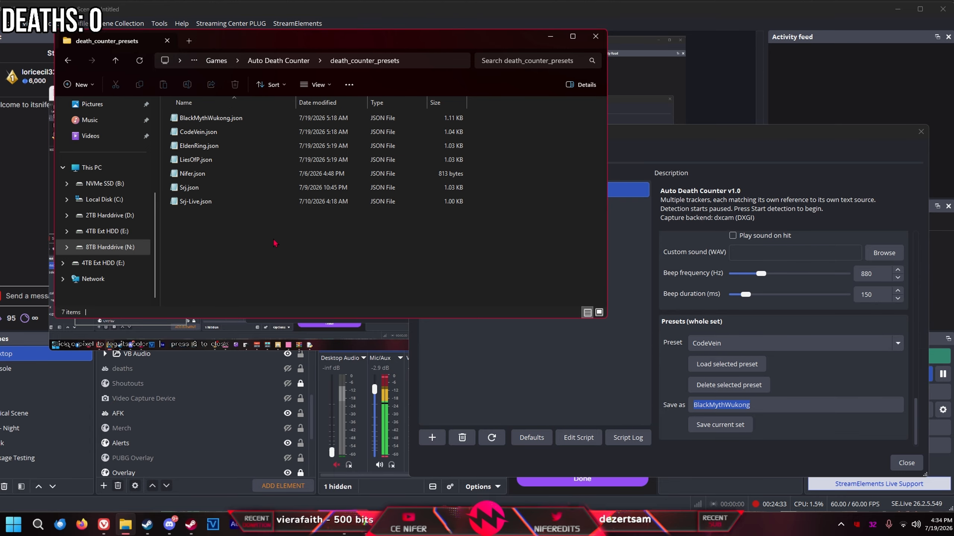
left_click(196, 159)
left_click(210, 118, "shift")
- Open the BlackMythWukong.json preset file, read through its contents and close it
left_click(233, 118)
right_click(236, 117)
left_click(256, 136)
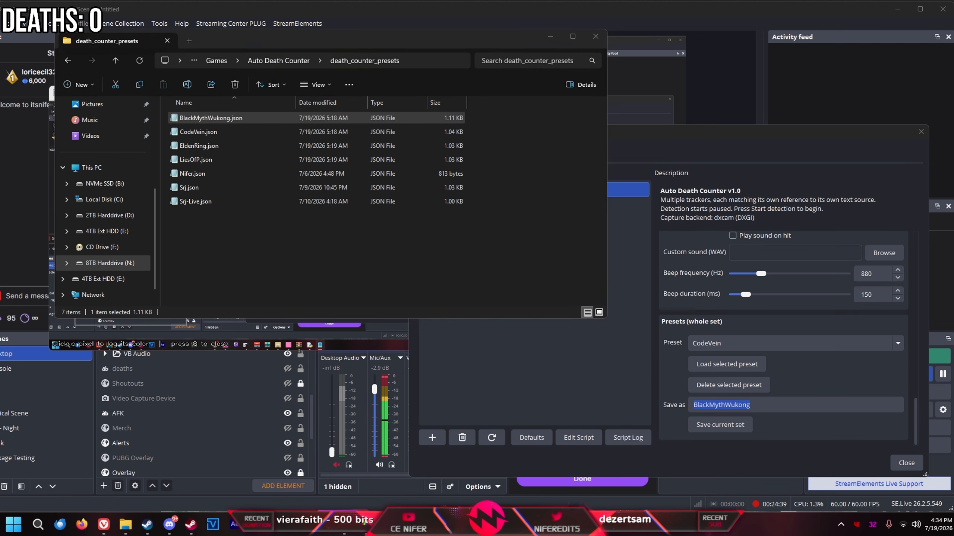
scroll(349, 226, "down", 5)
scroll(361, 261, "up", 5)
left_click(724, 66)
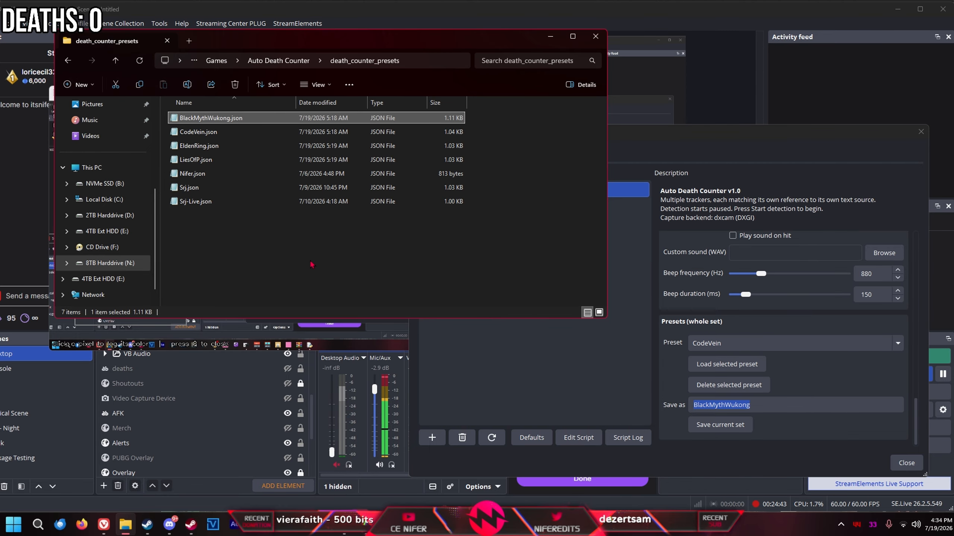
- Return to the Auto Death Counter folder and single out auto_death_counter.py, auto_death_counter_cli.py and Auto_Death_Counter_by_Nifer.cmd
left_click(279, 60)
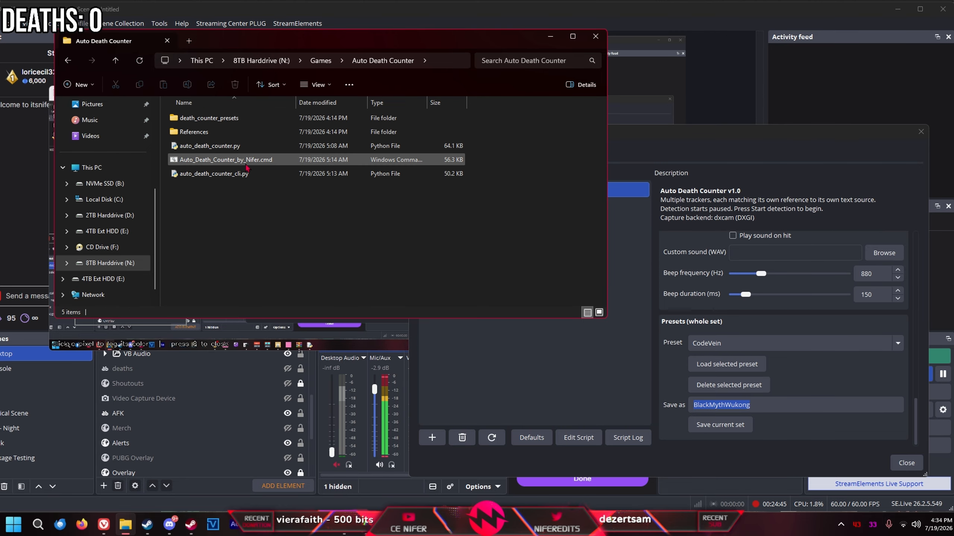
left_click(225, 148)
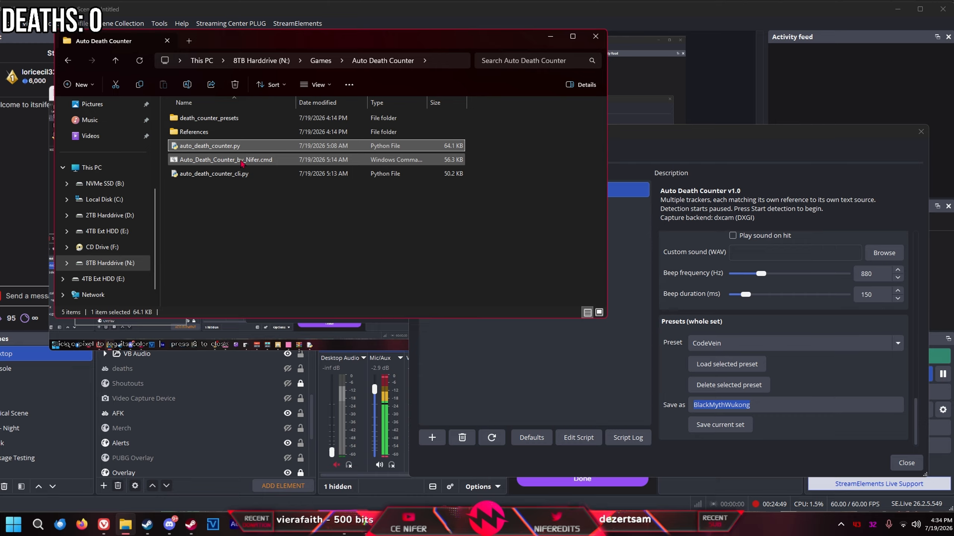
left_click(240, 181)
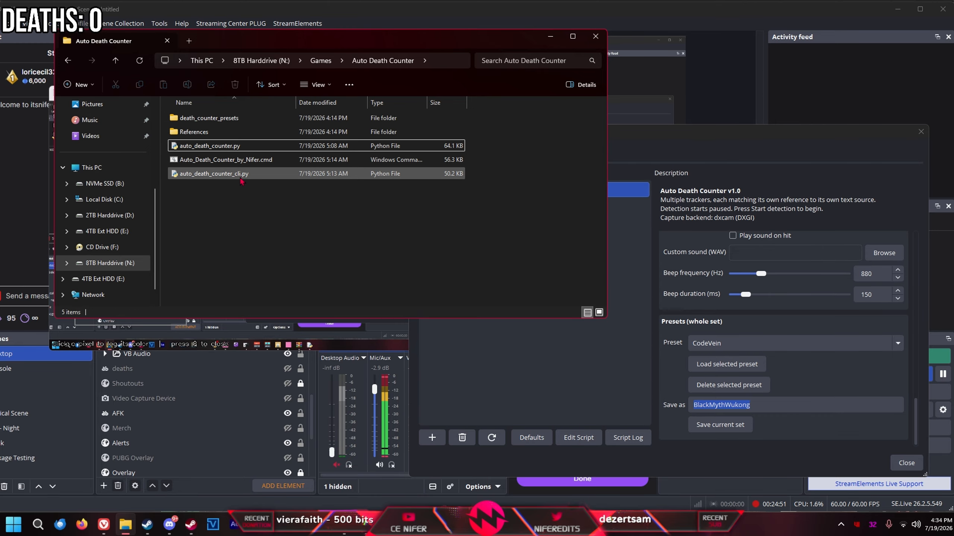
left_click(247, 173)
left_click(251, 162, "ctrl")
left_click(326, 203)
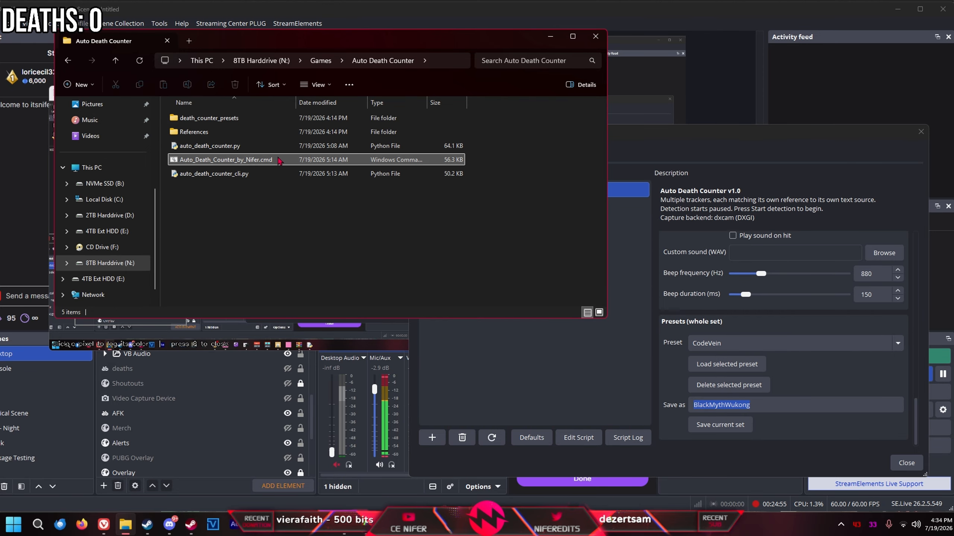
- Run Auto_Death_Counter_by_Nifer.cmd and open its Preferences
double_click(278, 161)
left_click(503, 268)
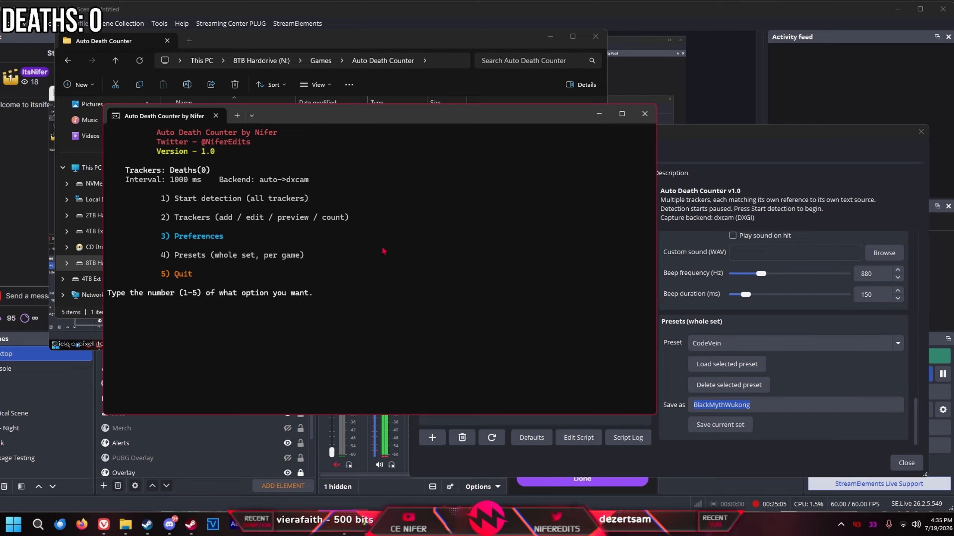
key("BackSpace")
type("3")
key("Return")
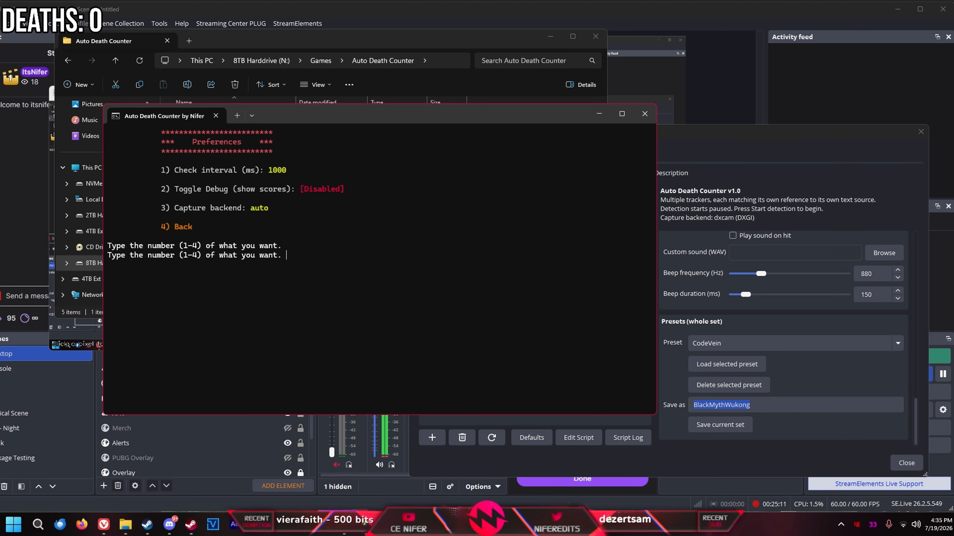
- View the console's Trackers options and output file, with the window moved clear of the file list, and return to the main screen
type("4")
key("Return")
type("2")
key("Return")
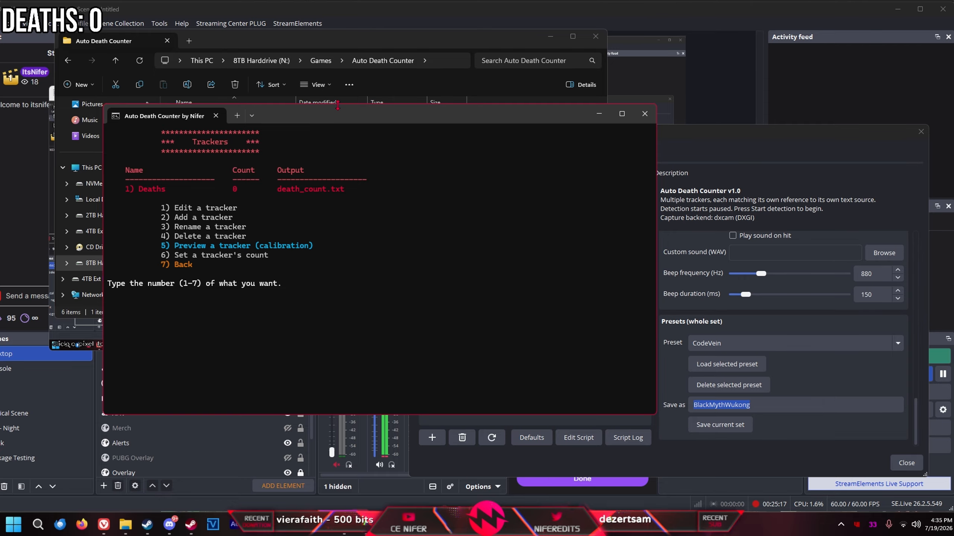
left_click_drag(341, 118, 572, 118)
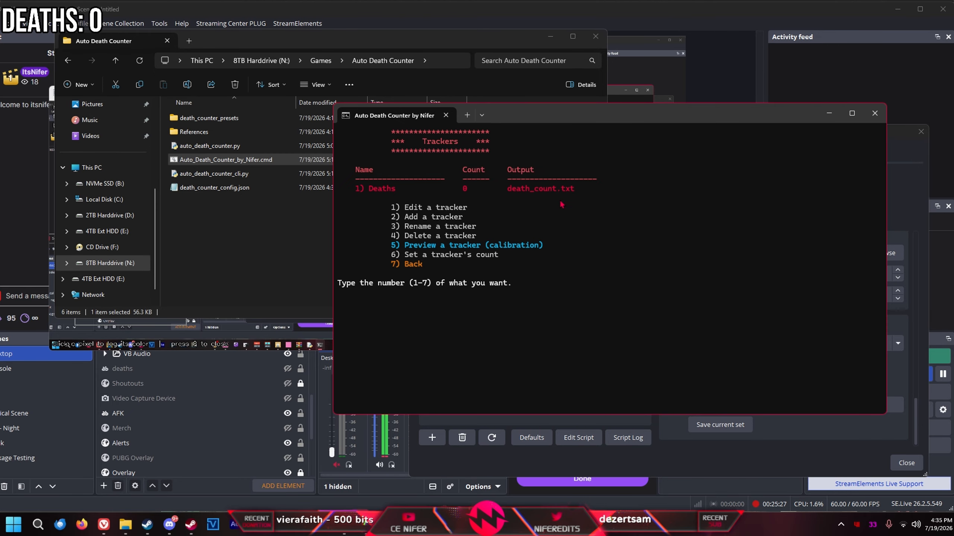
type("7")
key("Return")
- Check the Read from file option in the AFK text source's properties and cancel without changes
scroll(133, 422, "up", 2)
scroll(134, 422, "down", 3)
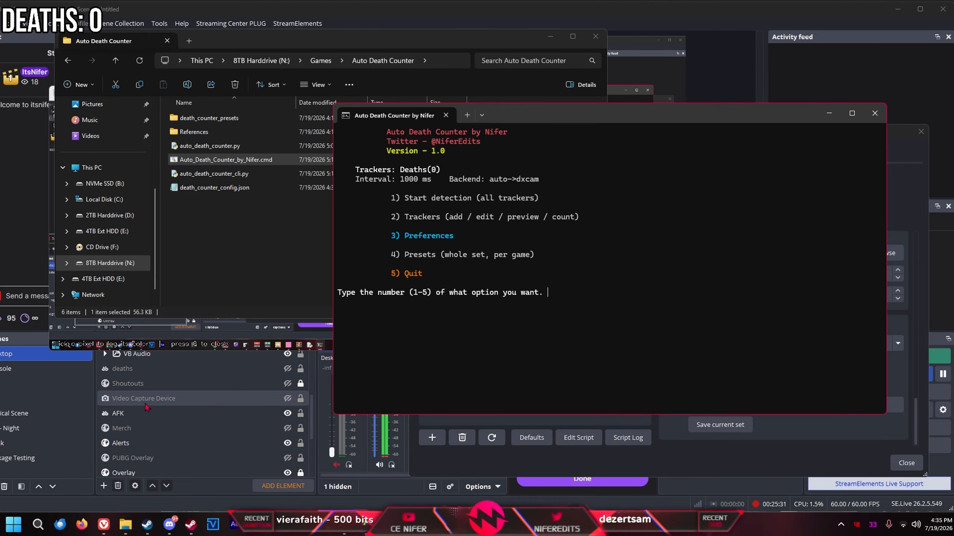
left_click(148, 413)
right_click(149, 413)
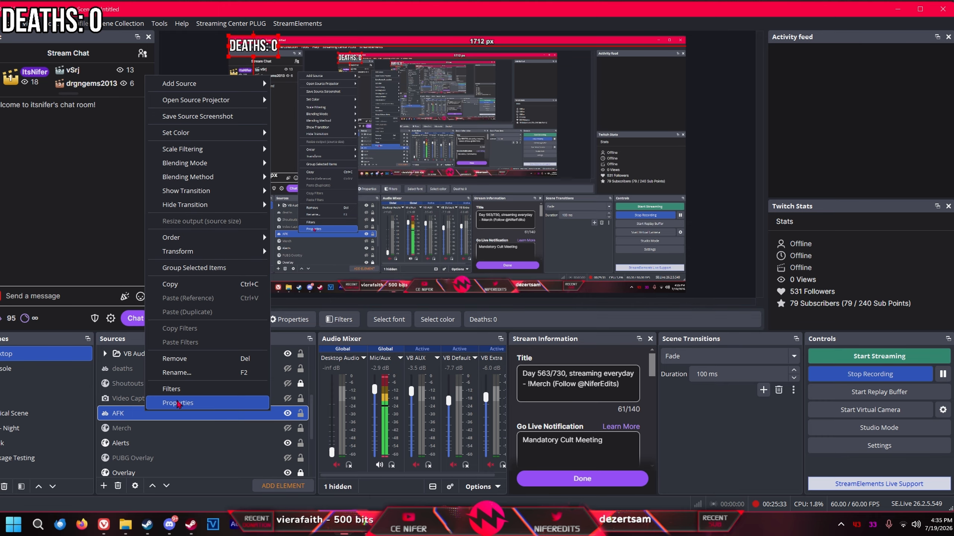
left_click(159, 403)
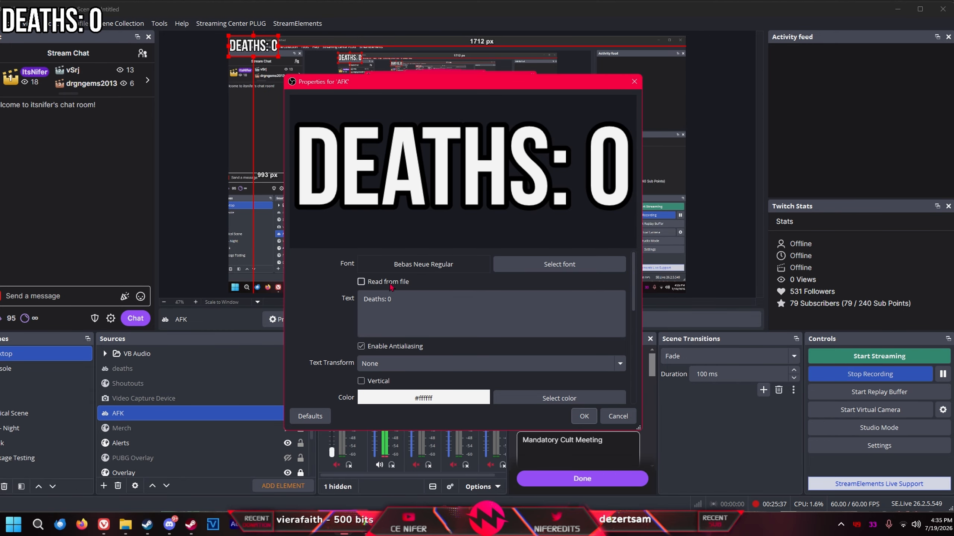
left_click(624, 417)
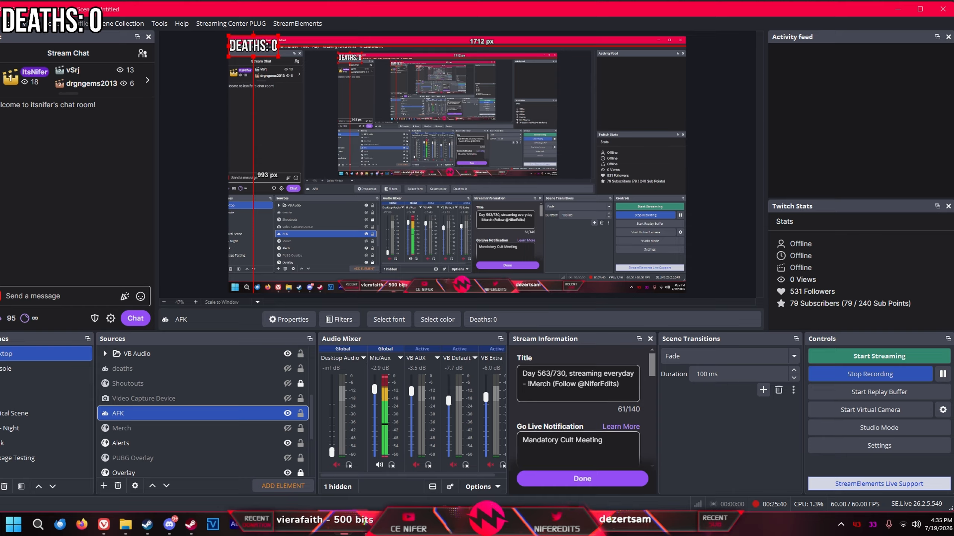
- Back in the death counter console, view the preset sets available to load and return to the main screen without loading one
left_click(365, 526)
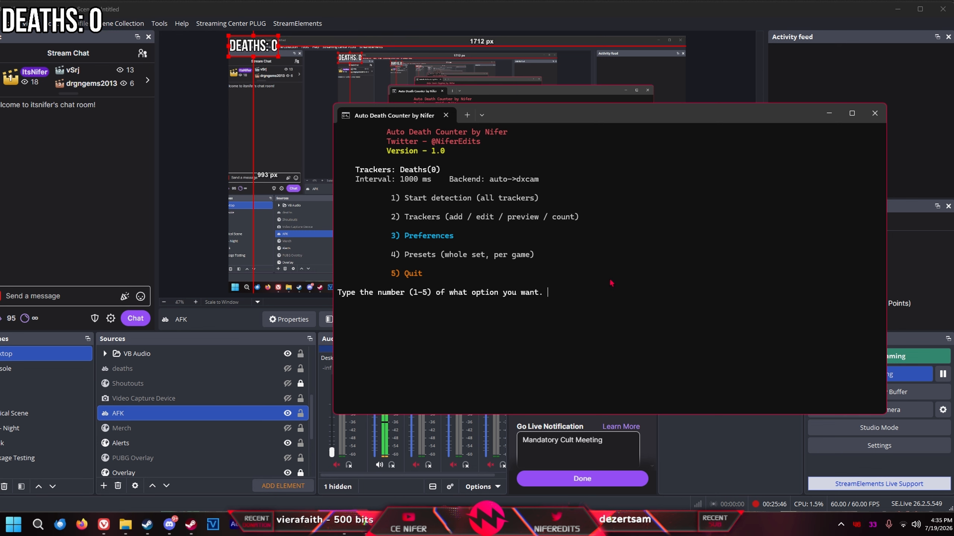
type("4")
key("Return")
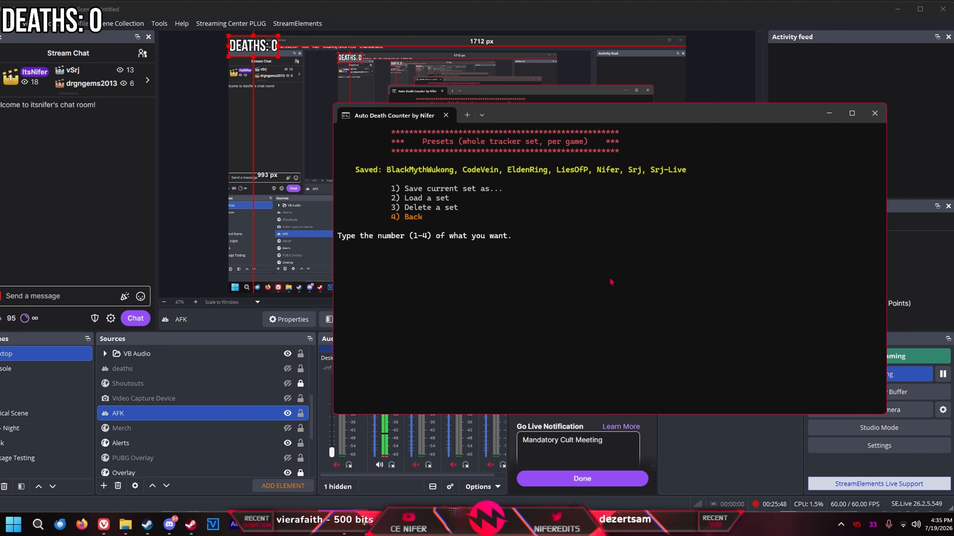
type("2")
key("Return")
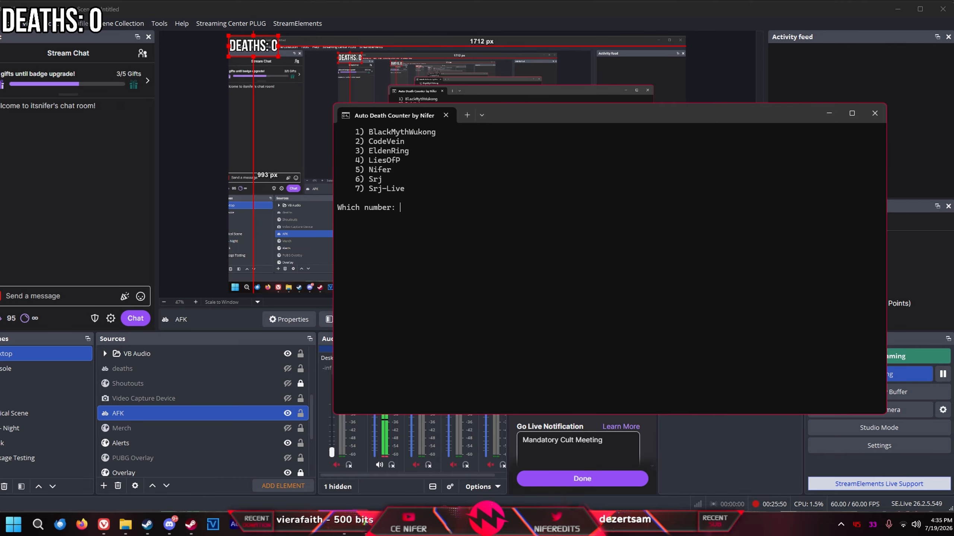
type("8")
key("Return")
type("4) of what you want. 4")
key("Return")
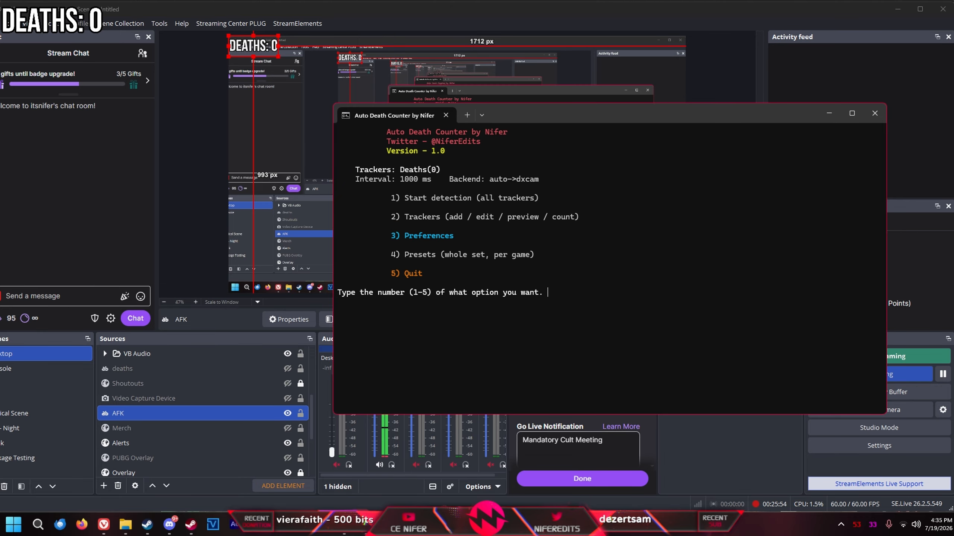
- Start detection for all trackers in the console, and quit detection back to the main screen
type("1")
key("Return")
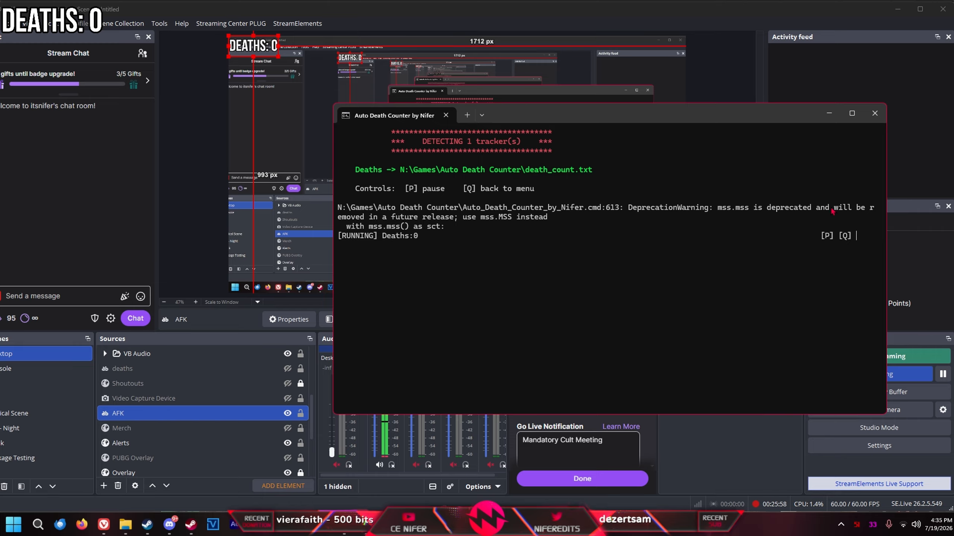
key("q")
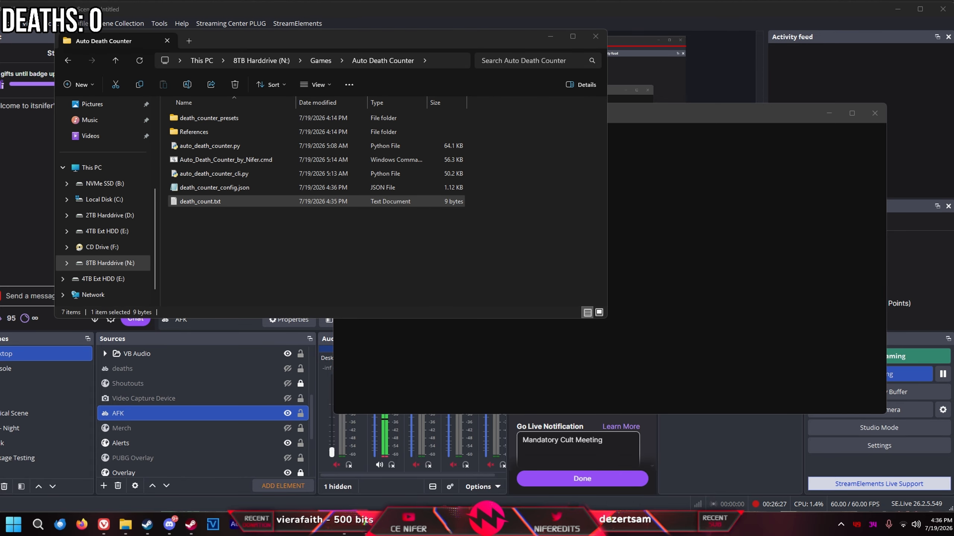
- Browse the death-screen images in the References folder's Deaths subfolder and return to the Auto Death Counter folder
left_click(478, 255)
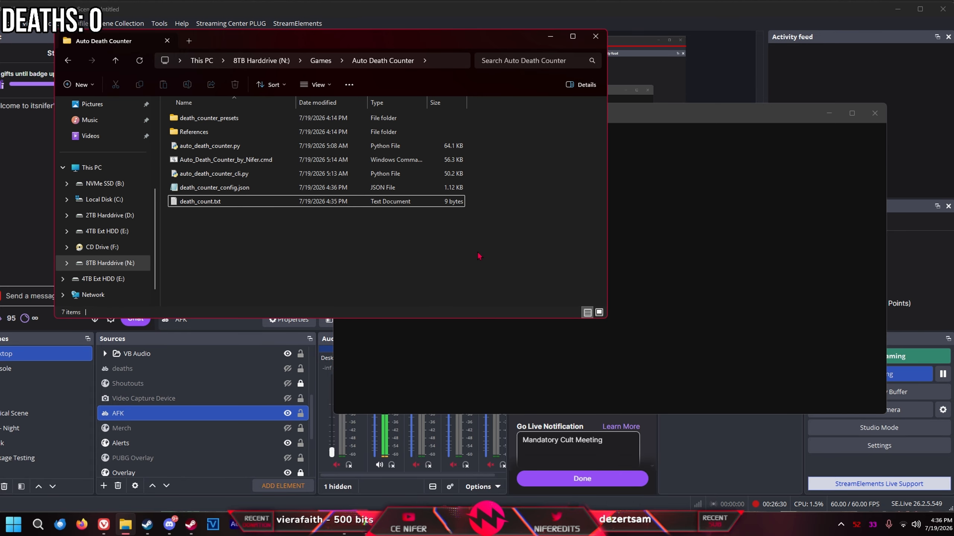
double_click(293, 136)
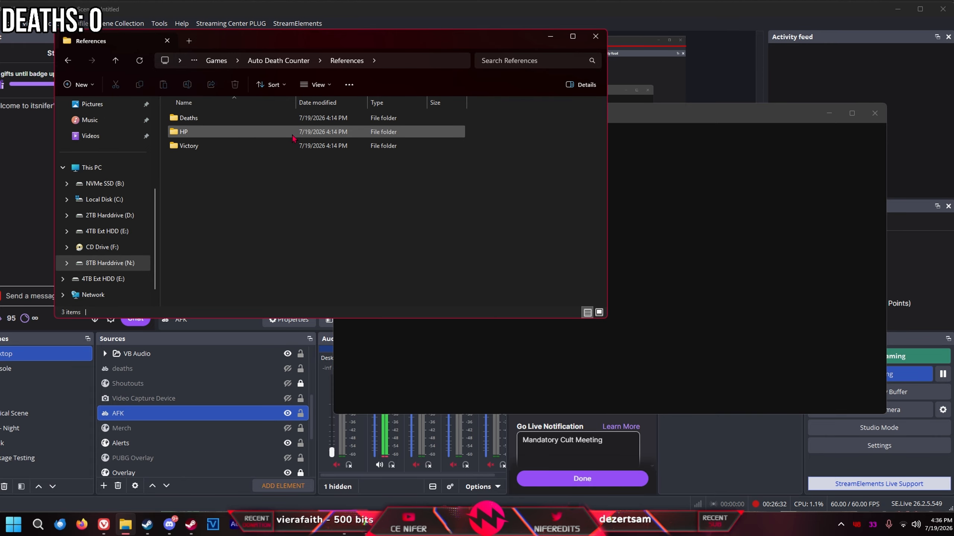
double_click(219, 120)
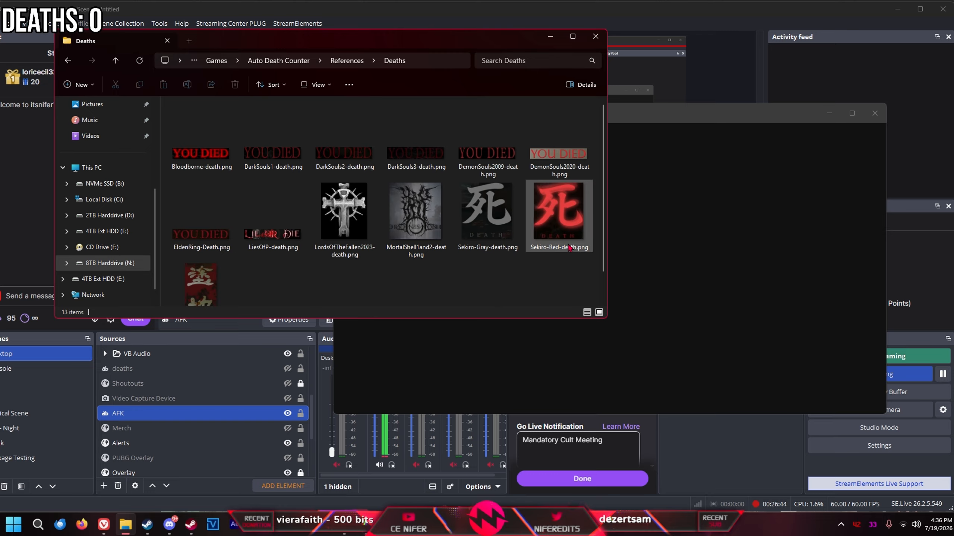
mouse_move(569, 246)
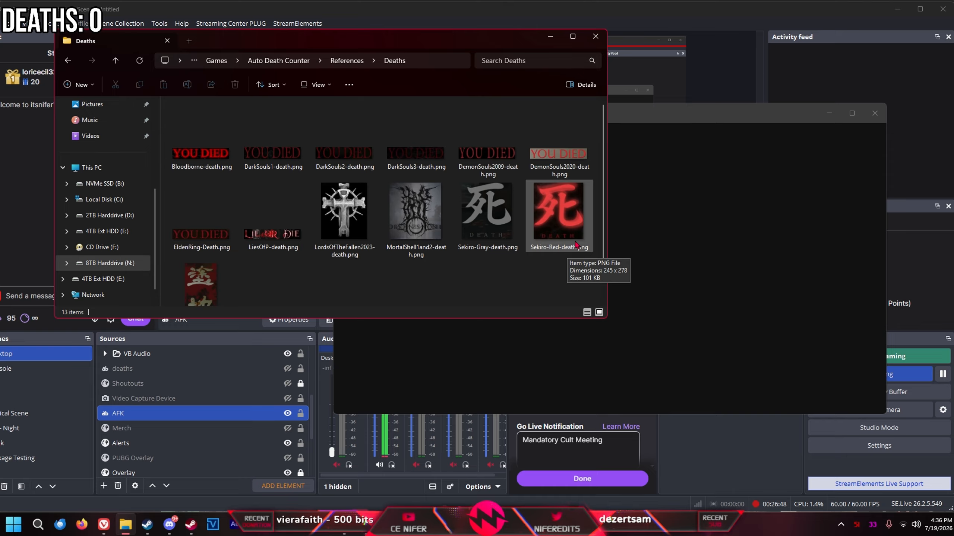
scroll(372, 276, "down", 1)
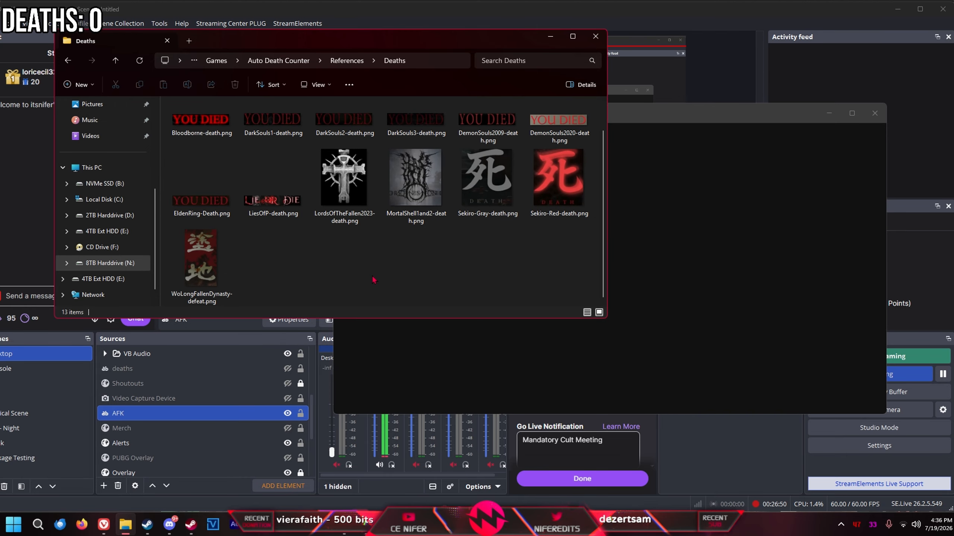
scroll(372, 277, "up", 1)
left_click(278, 60)
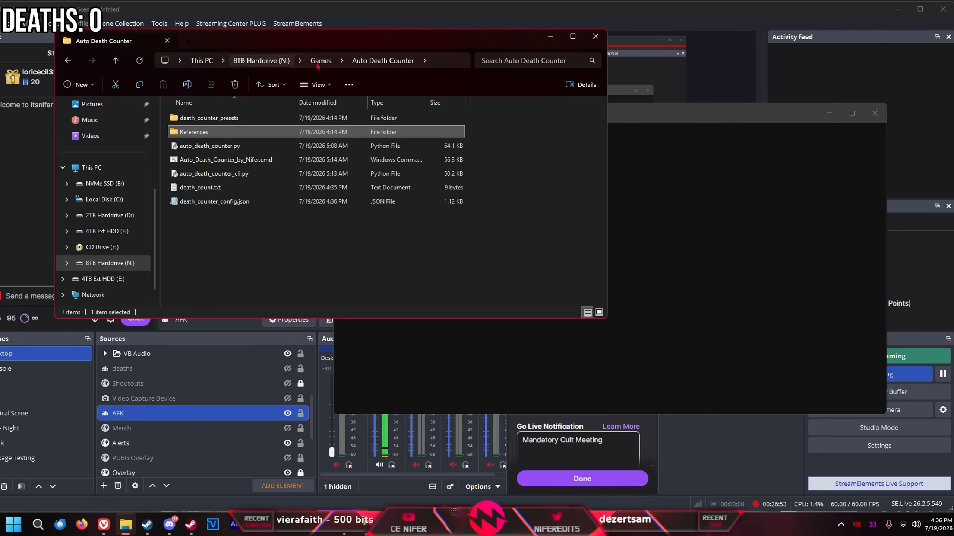
- Quit the Auto Death Counter console program
left_click(761, 255)
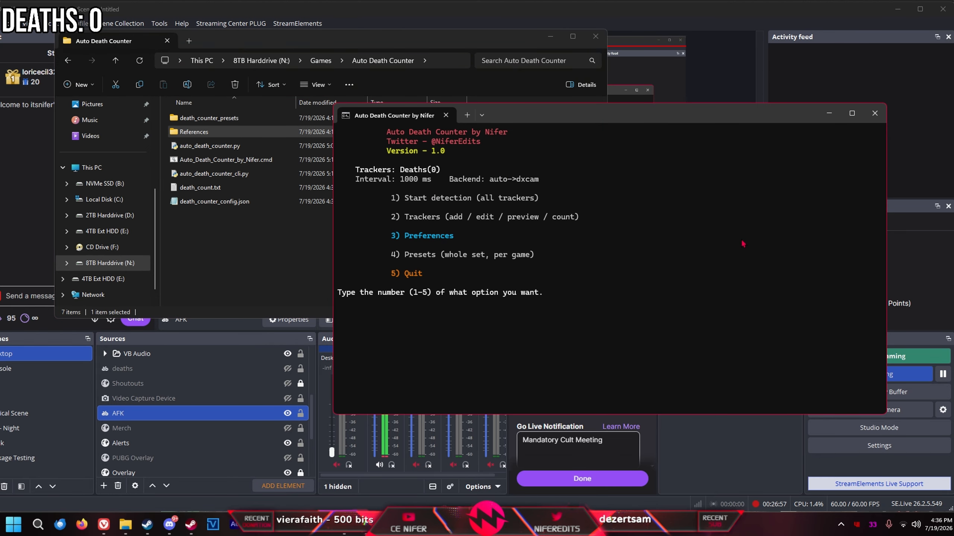
type("5")
key("Return")
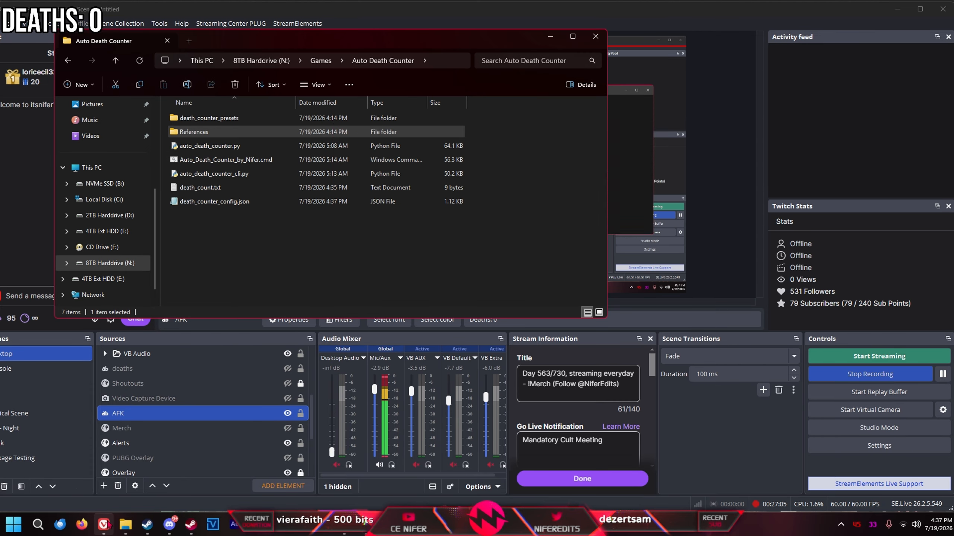
- Switch to the browser window with the Auto Death Counter Release v1.0 page
mouse_move(110, 526)
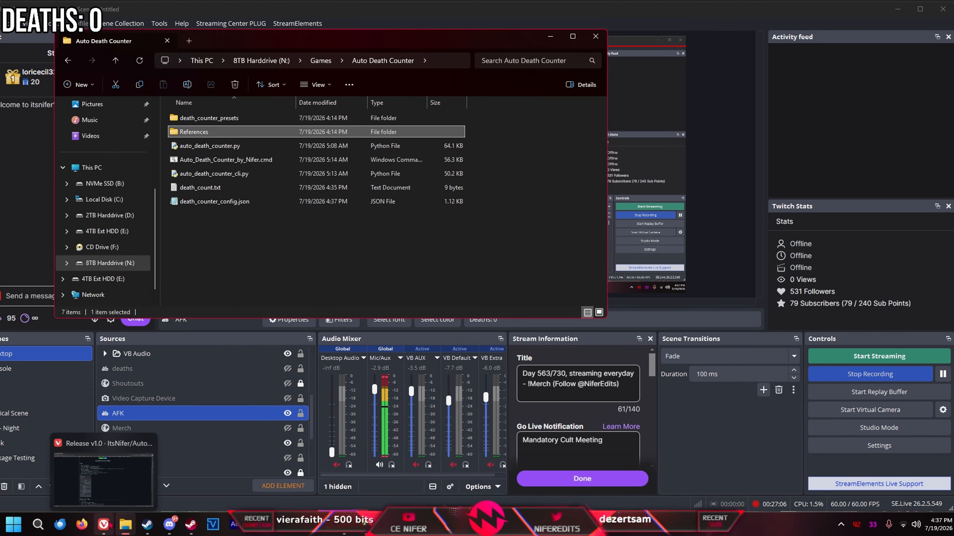
left_click(109, 526)
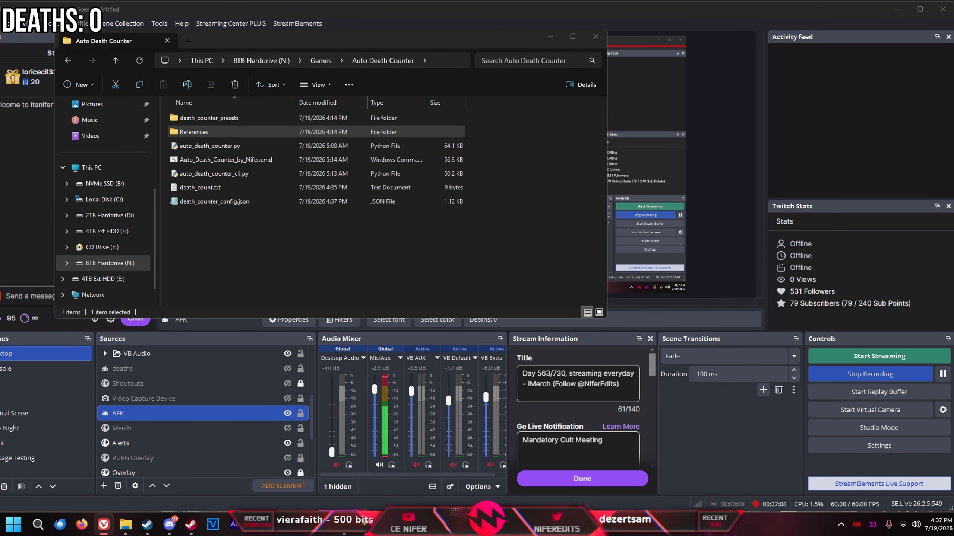